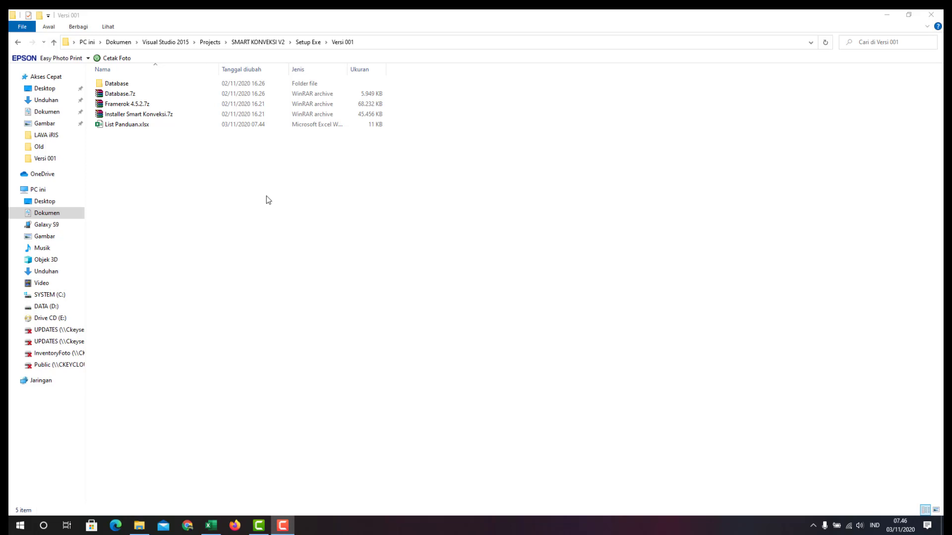
Check the Attach Database step in the List Panduan guide, then return to the installer folder
left_click(188, 114)
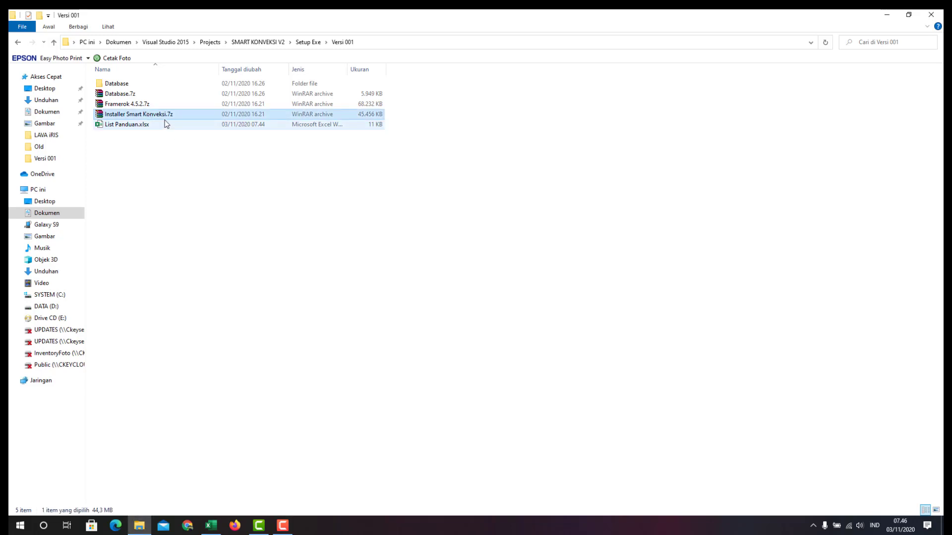
left_click(167, 183)
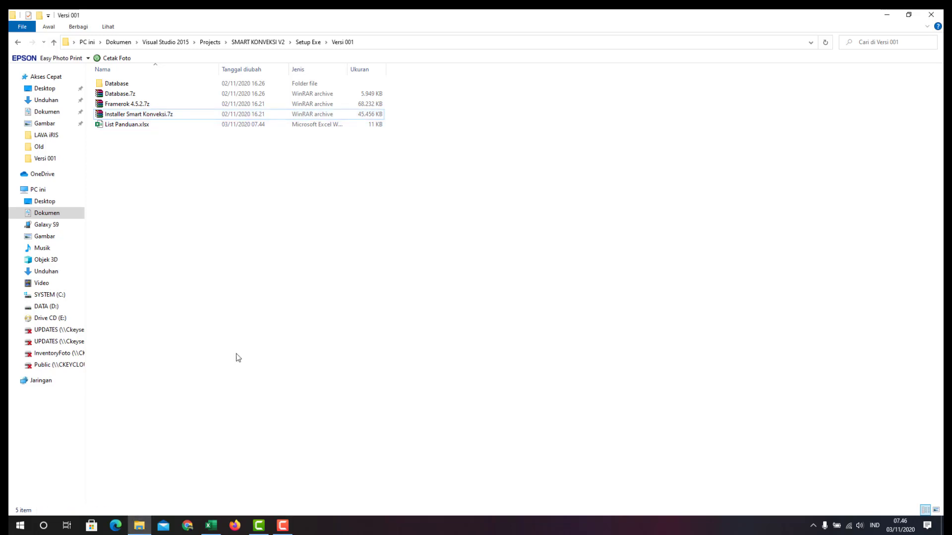
left_click(212, 526)
left_click(147, 296)
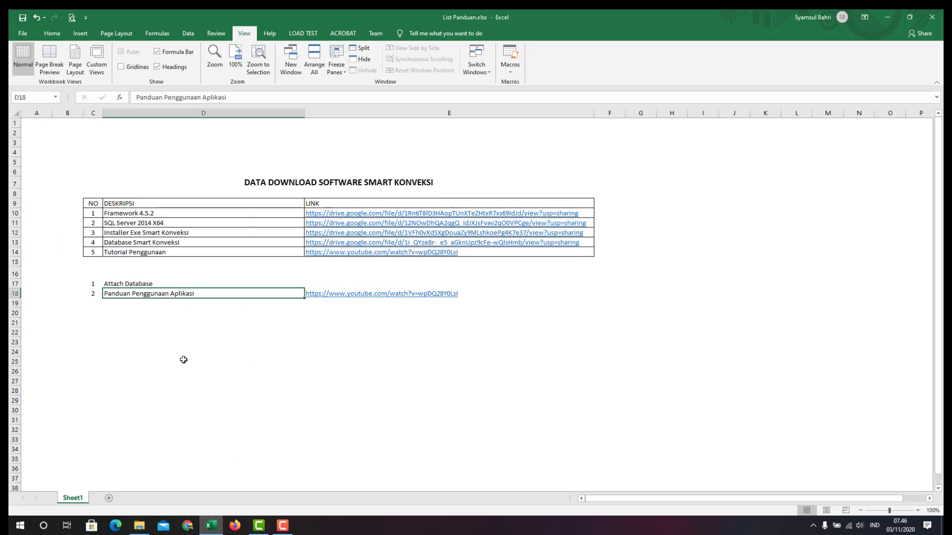
left_click(140, 284)
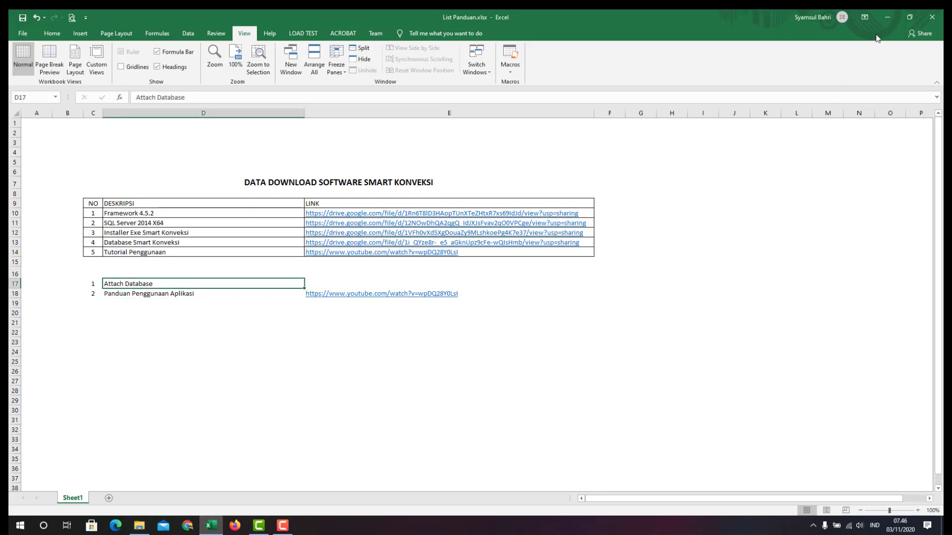
left_click(887, 16)
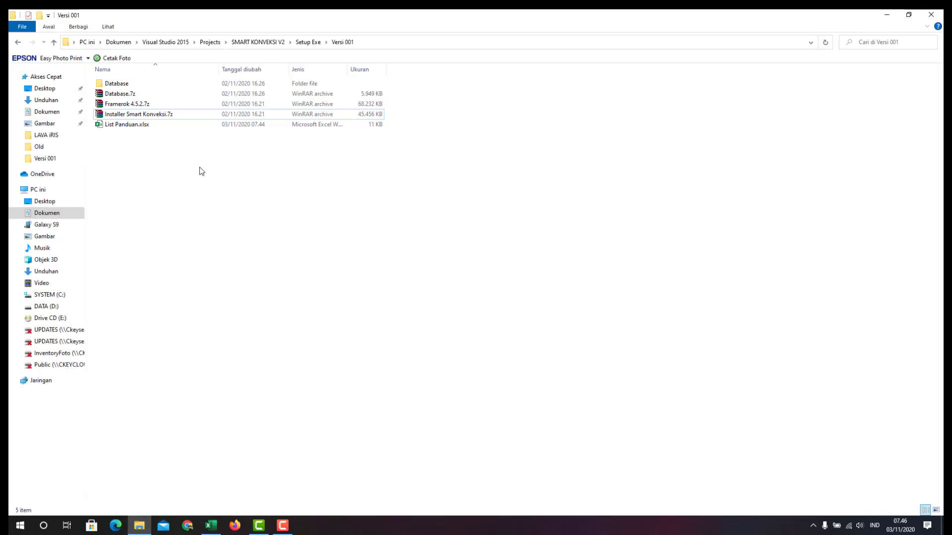
left_click(157, 117)
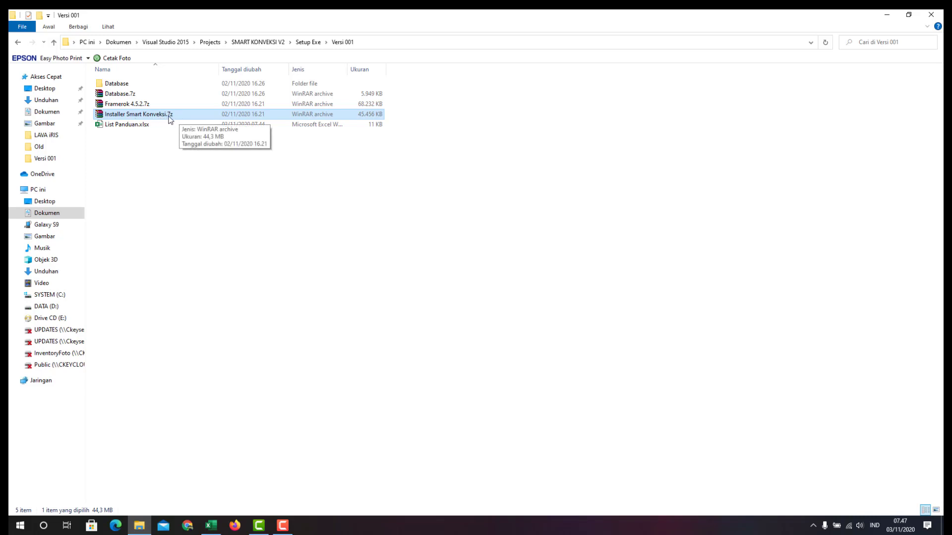
Extract Installer Smart Konveksi.7z to its own folder and launch Smart Konveksi.exe from it
right_click(170, 119)
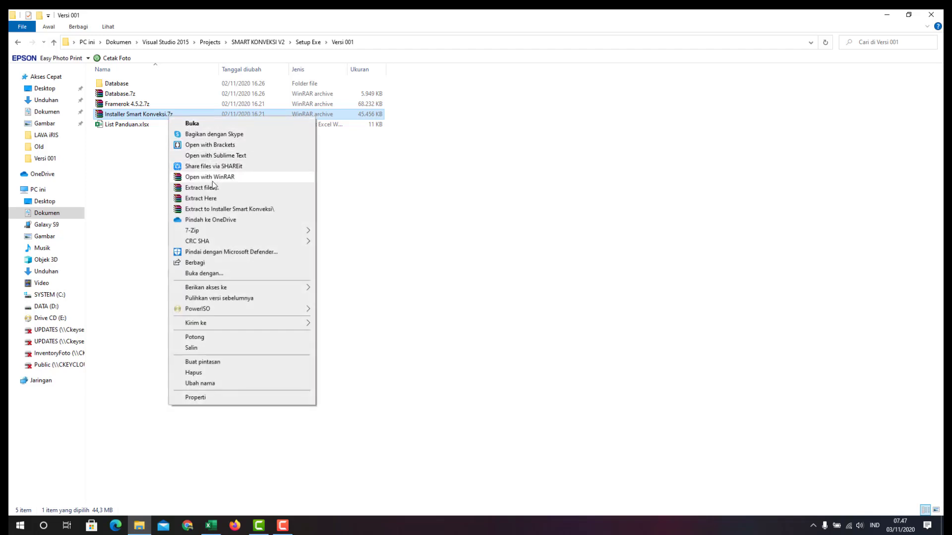
left_click(214, 210)
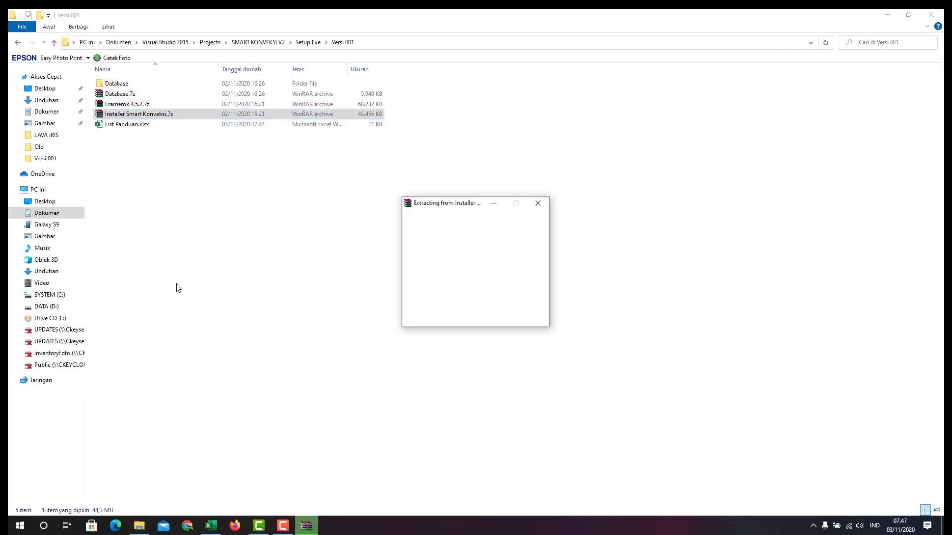
double_click(126, 95)
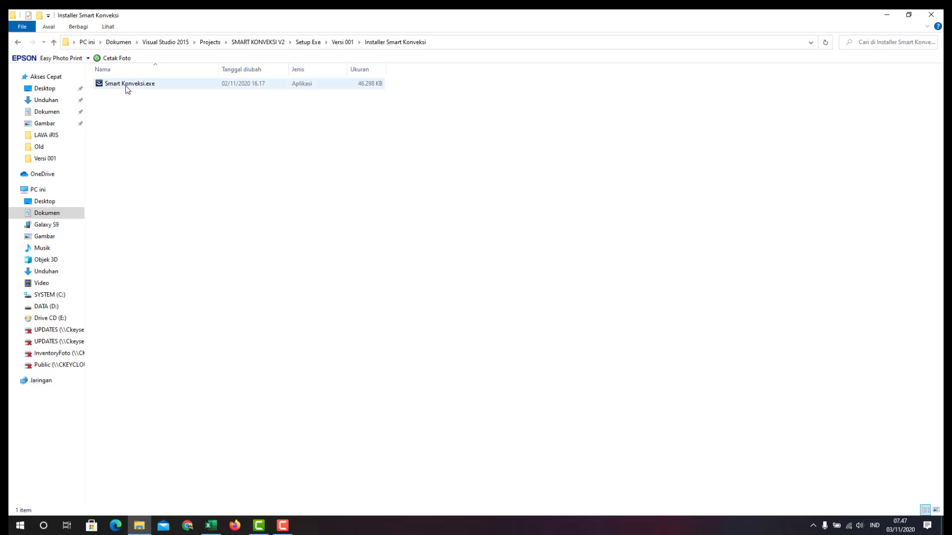
left_click(128, 86)
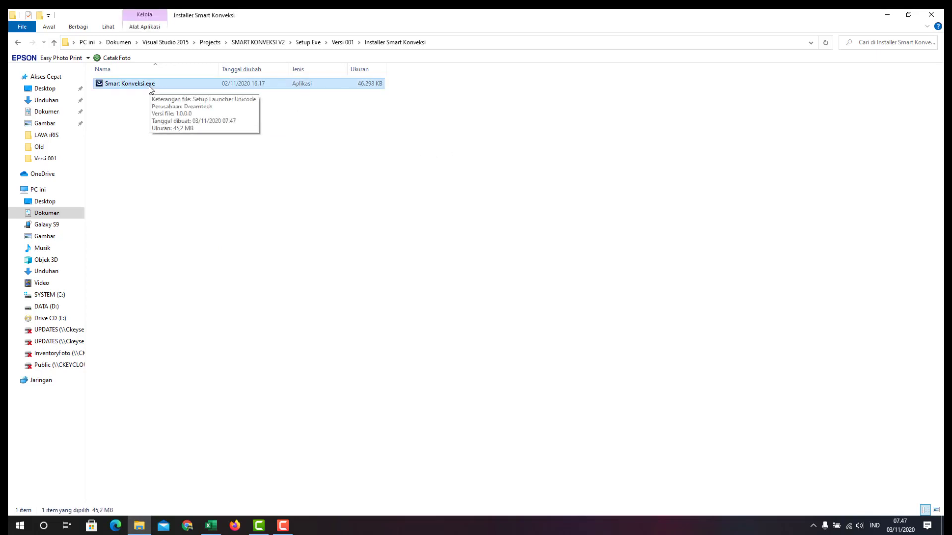
right_click(153, 86)
left_click(170, 93)
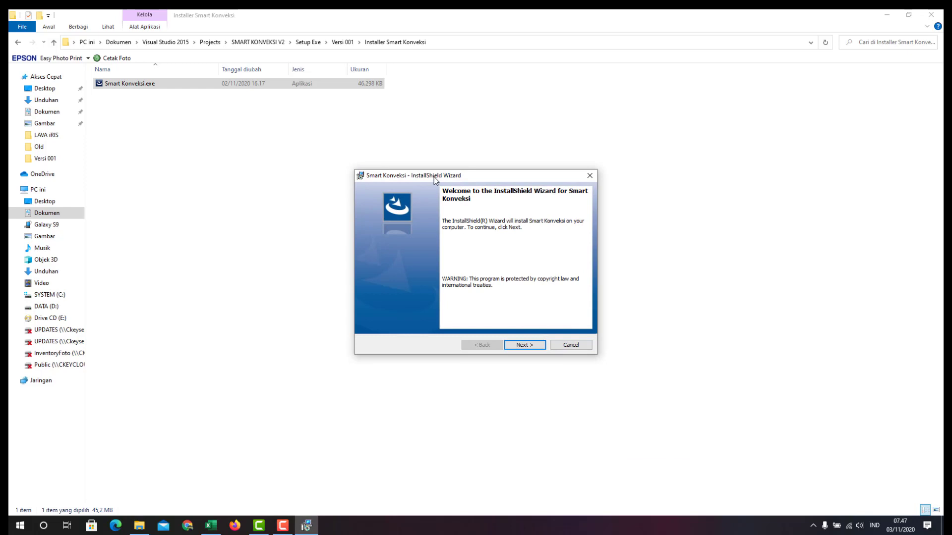
Accept the Smart Konveksi license agreement and continue to customer information
left_click(523, 346)
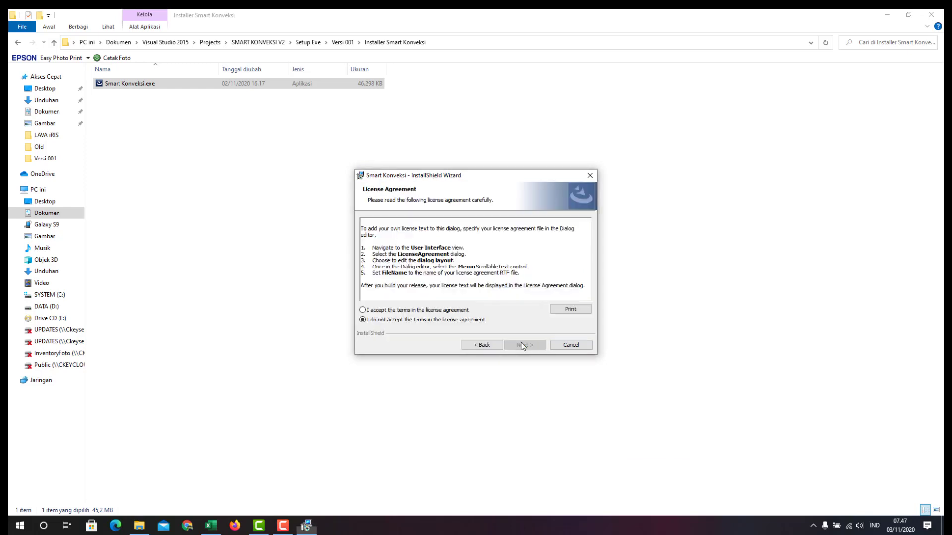
left_click(423, 311)
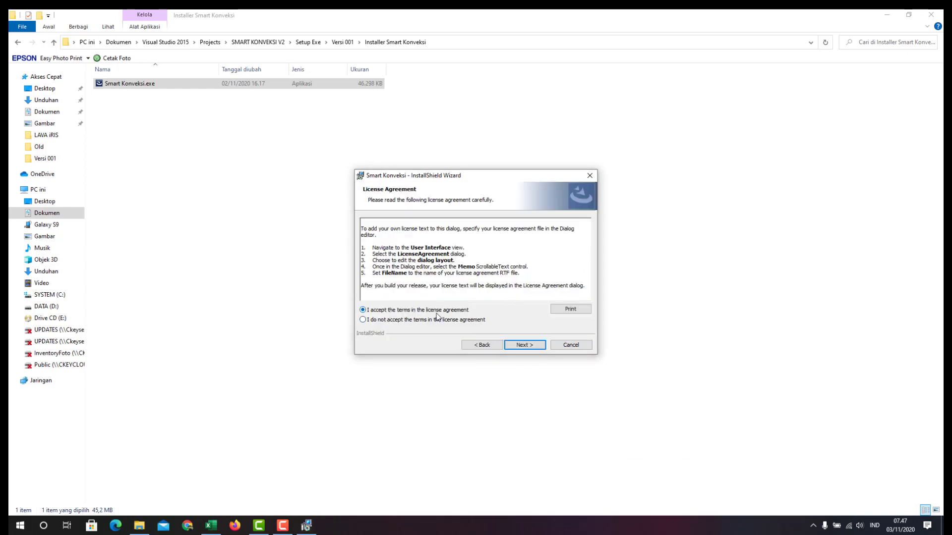
left_click_drag(381, 247, 513, 277)
left_click(513, 277)
left_click(526, 345)
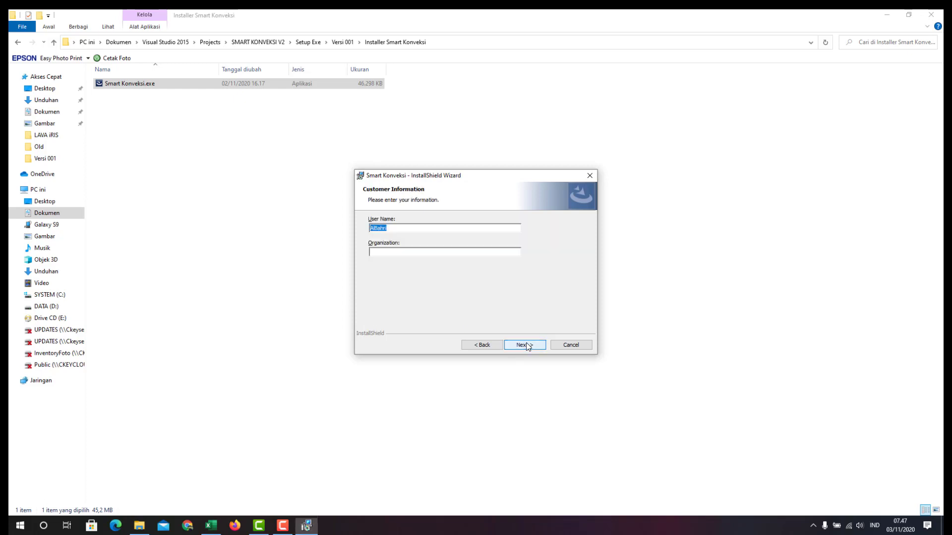
Fill in the customer information with organization Dreamtech
left_click(396, 227)
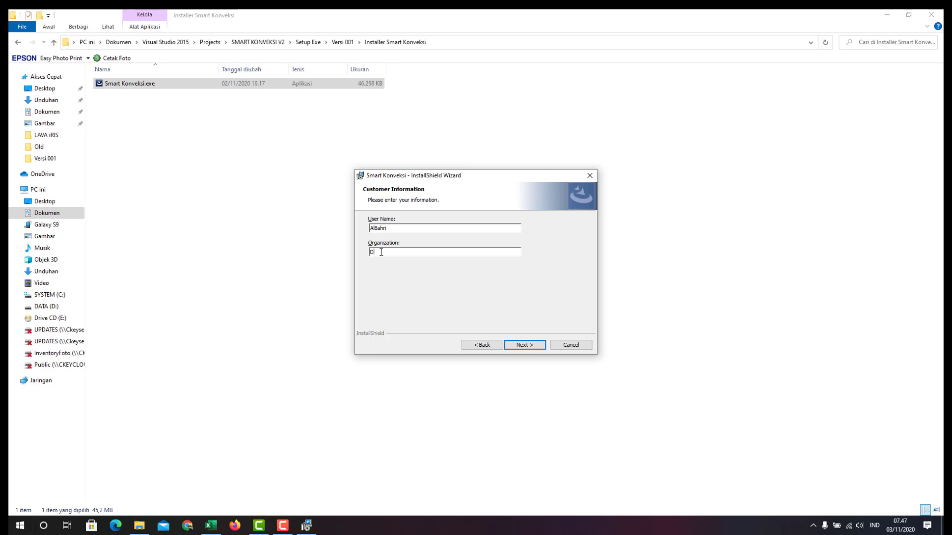
type("amtech")
double_click(385, 252)
left_click(396, 252)
left_click_drag(402, 255, 372, 257)
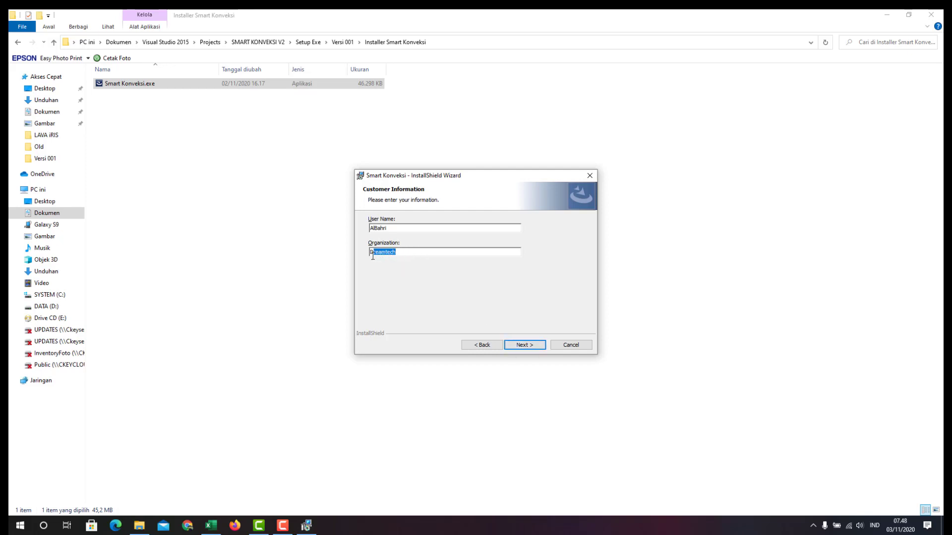
left_click(412, 254)
left_click(526, 346)
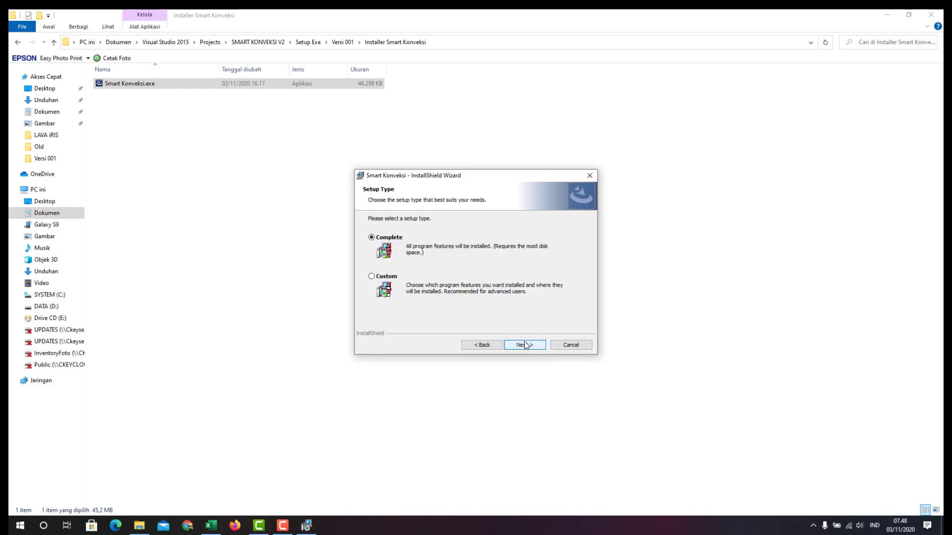
Keep the Complete setup, install with administrator approval, finish, and go back to Versi 001
left_click(525, 345)
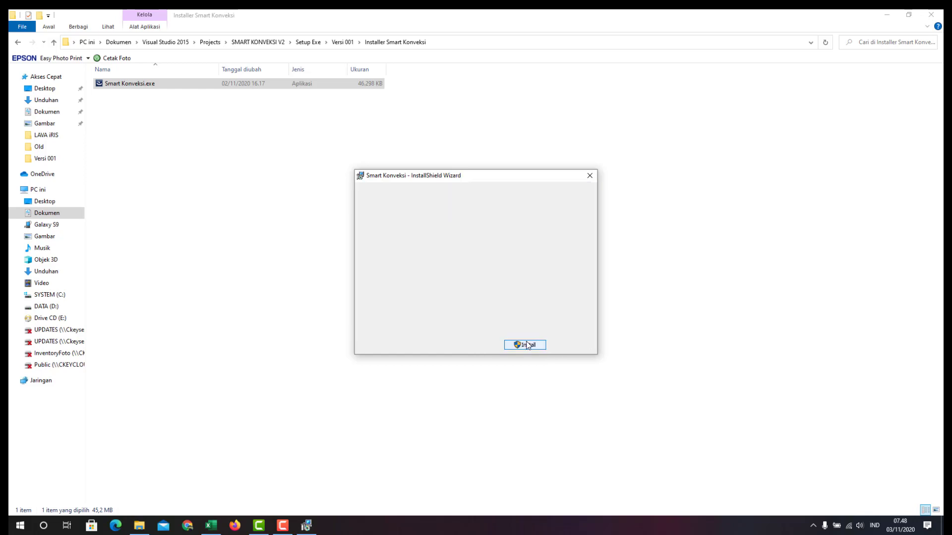
left_click(527, 349)
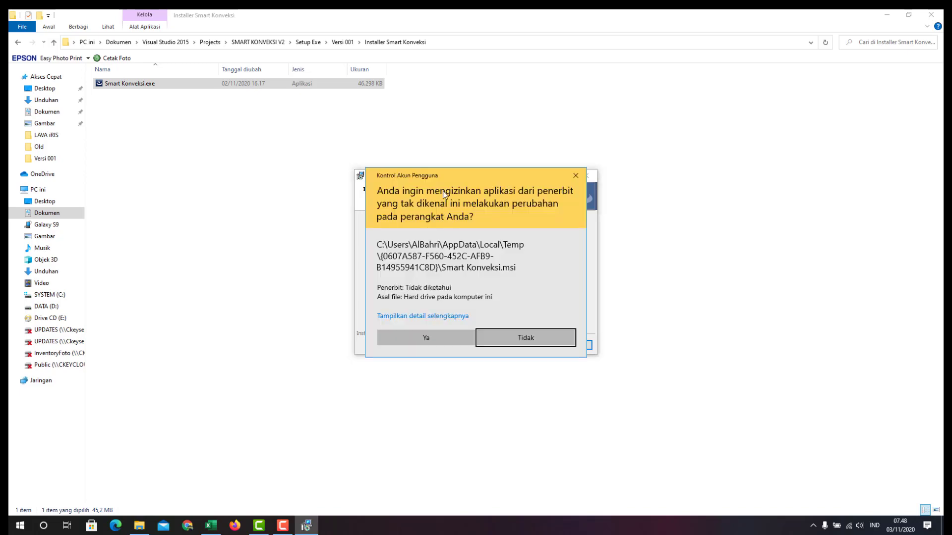
left_click(421, 340)
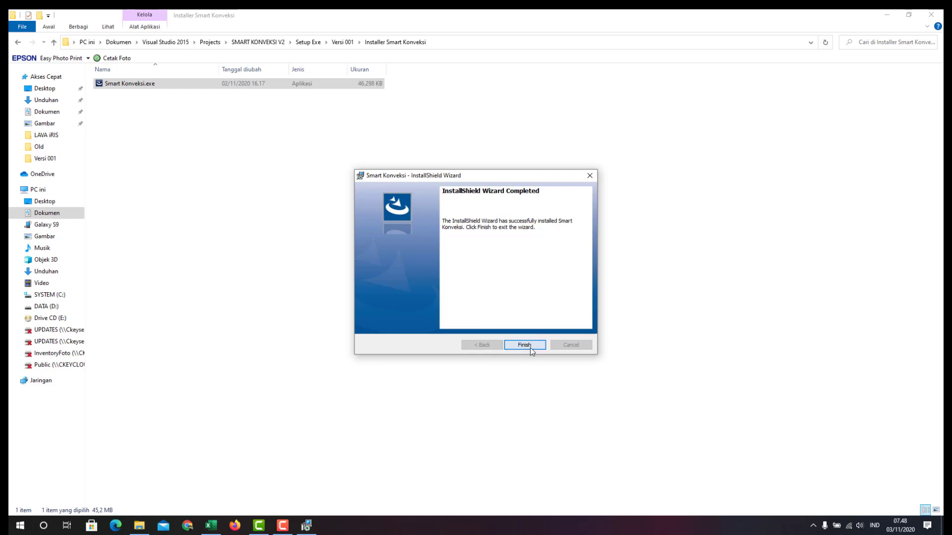
left_click(531, 347)
left_click(19, 43)
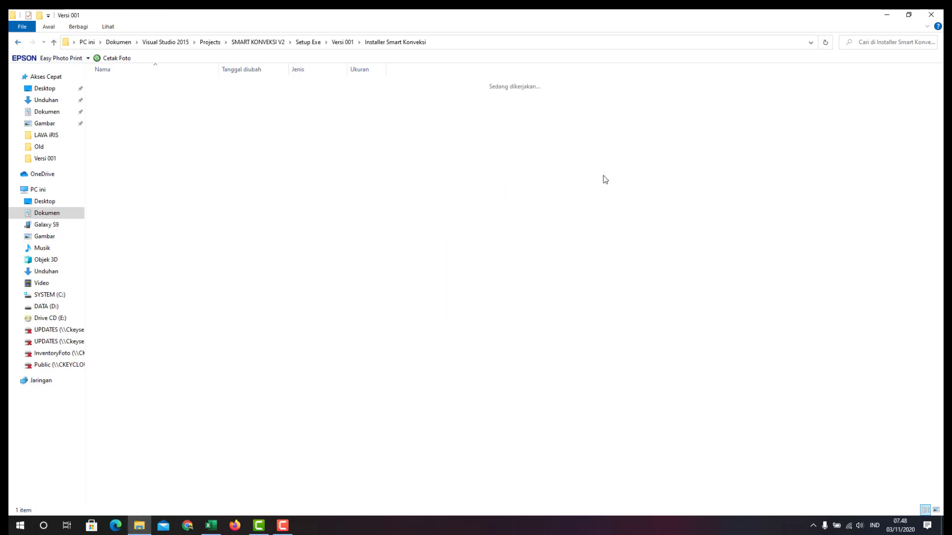
Show the desktop and launch the Smart Konveksi shortcut
right_click(500, 525)
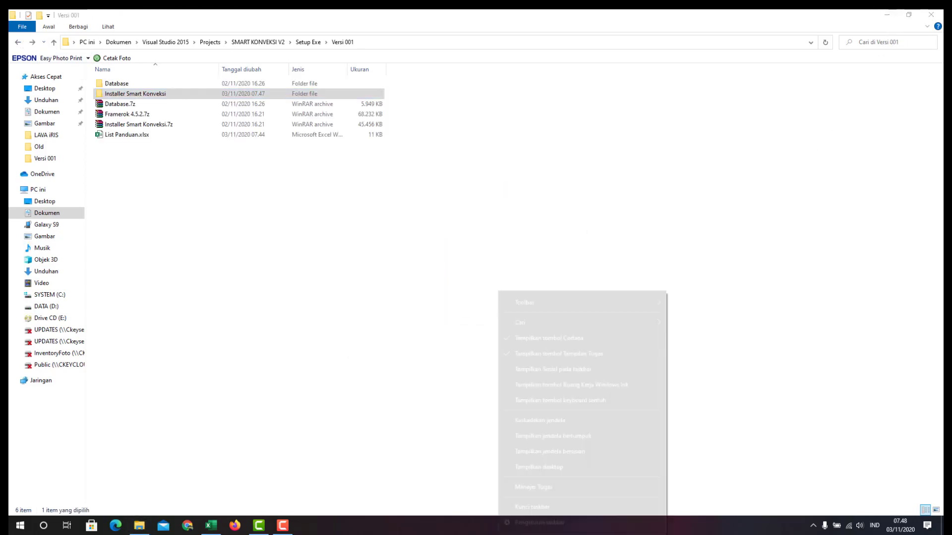
left_click(529, 470)
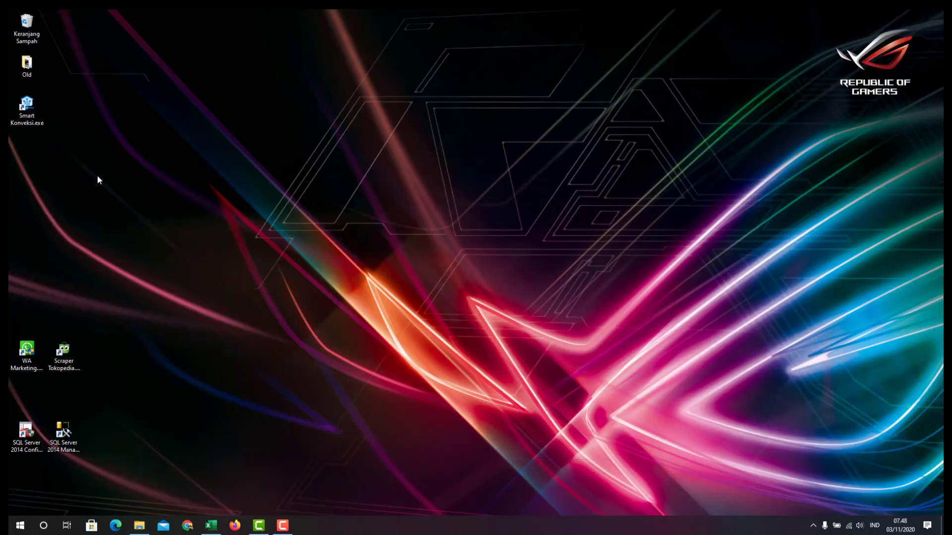
double_click(31, 122)
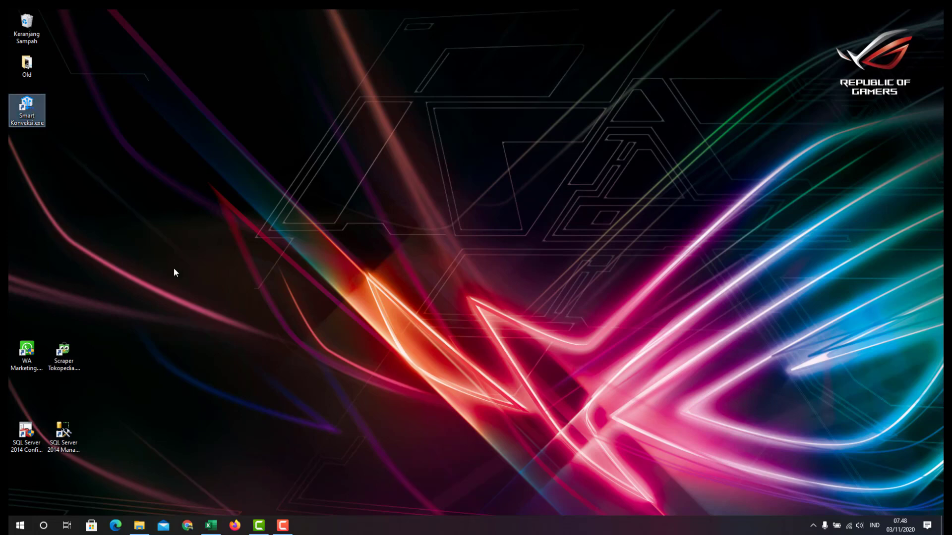
Scroll through the Start menu app list looking for Smart Konveksi
left_click(20, 525)
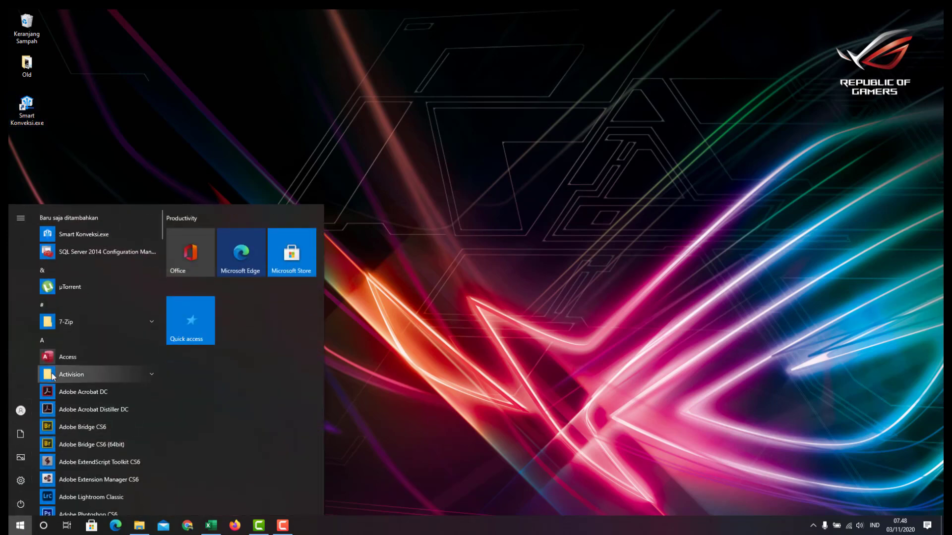
scroll(100, 397, "down", 5)
scroll(120, 463, "down", 10)
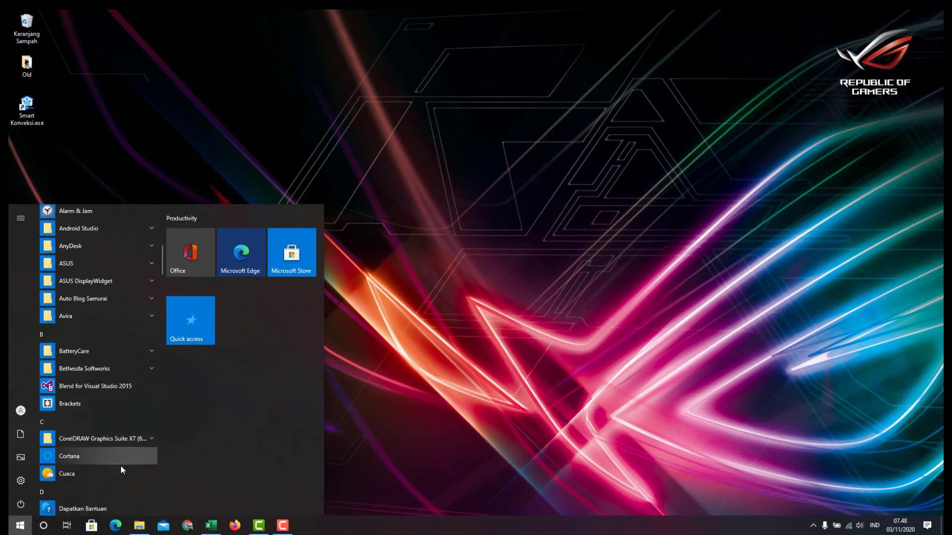
scroll(120, 474, "down", 10)
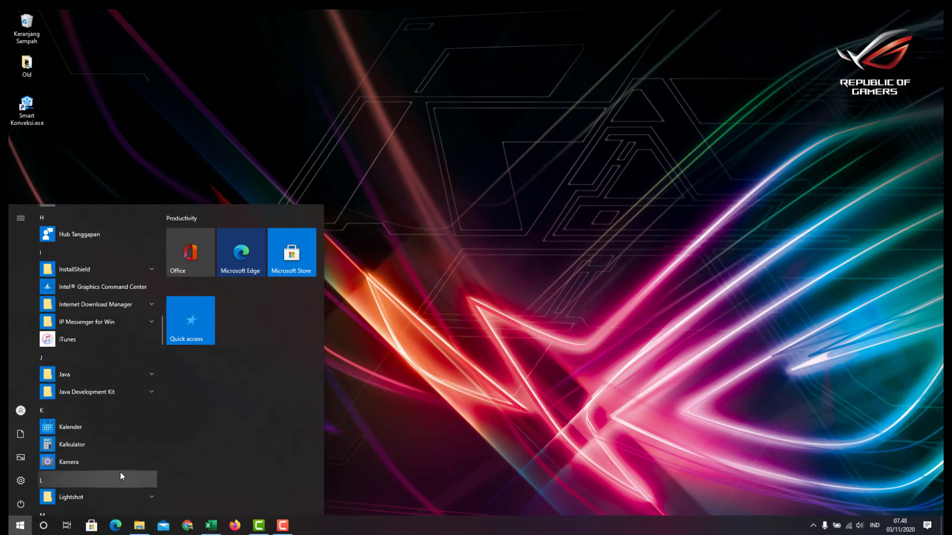
scroll(120, 472, "down", 10)
scroll(120, 476, "down", 5)
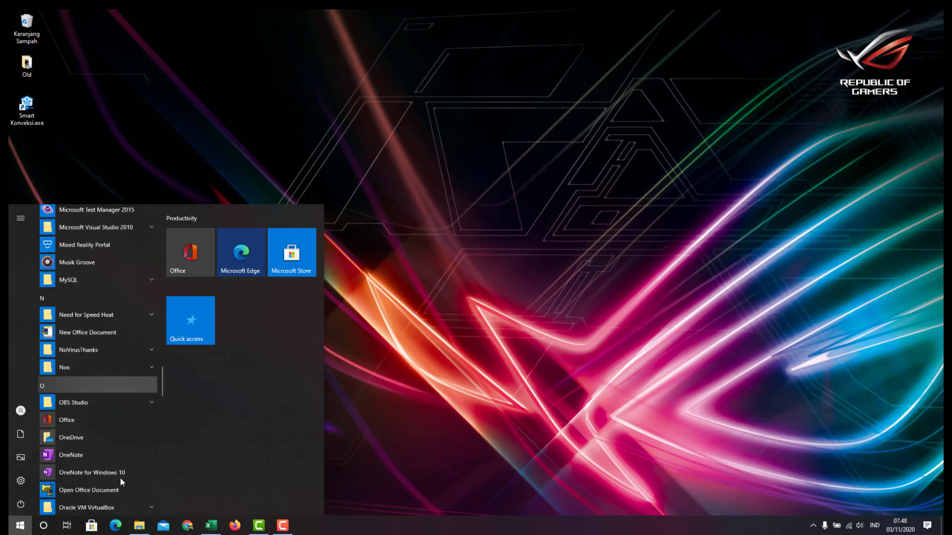
scroll(120, 478, "down", 5)
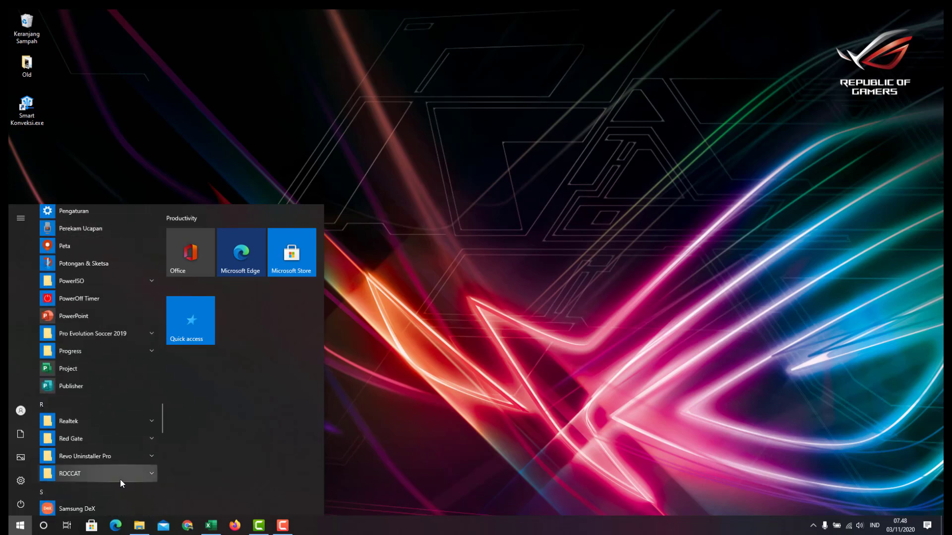
scroll(120, 480, "down", 4)
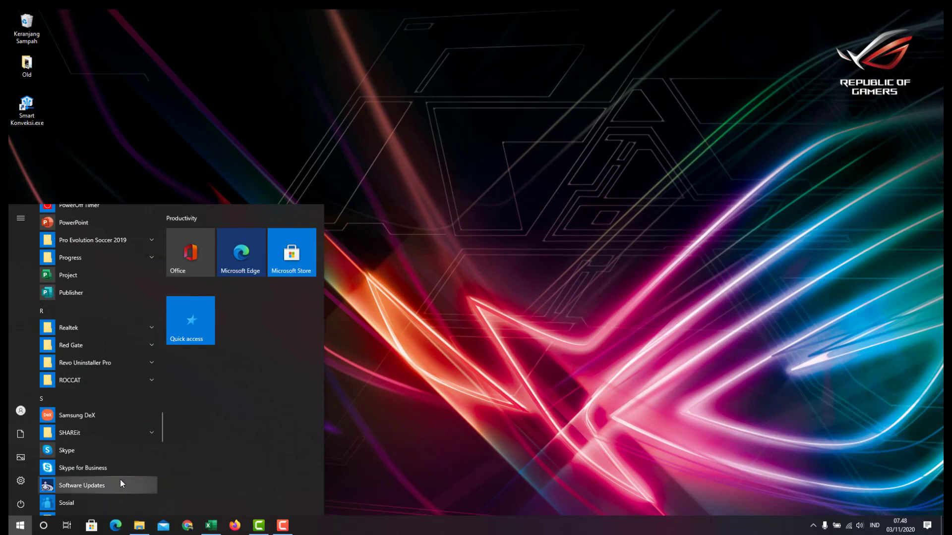
scroll(120, 480, "down", 4)
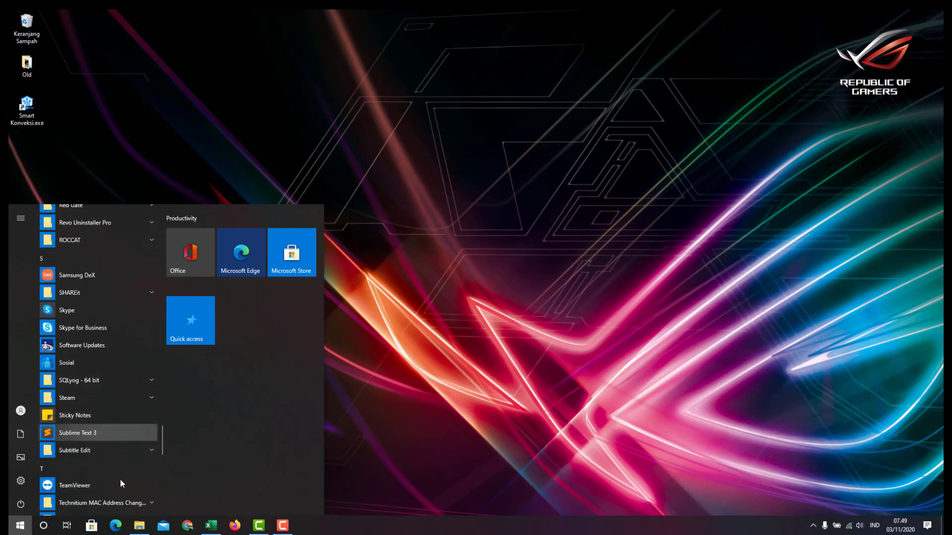
scroll(120, 480, "down", 4)
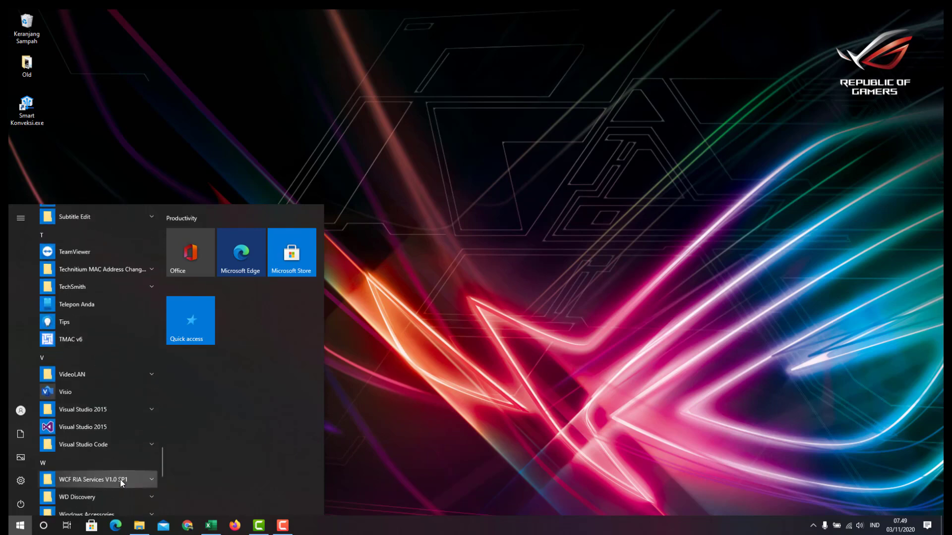
left_click(41, 518)
Jump to D in the Start menu index and expand Dreamtech to reveal Smart Konveksi.exe
key("super")
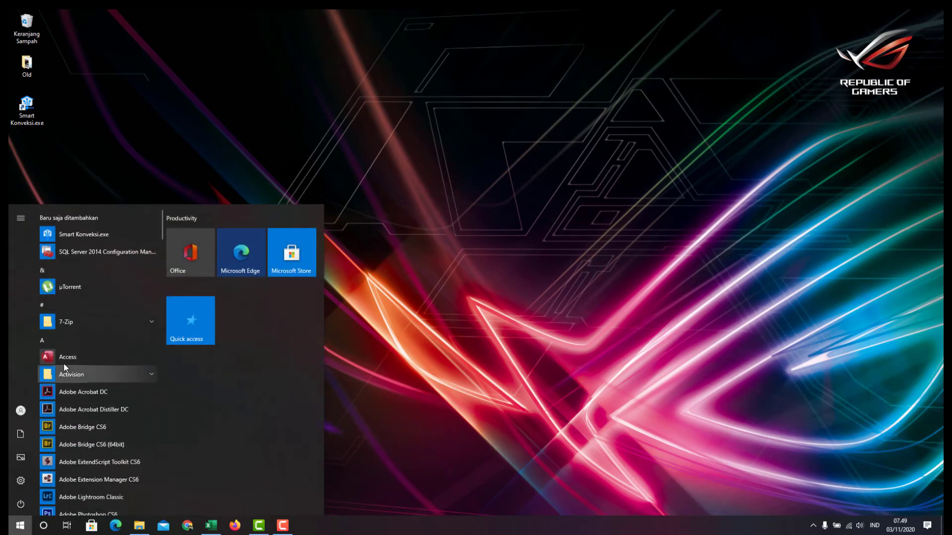
left_click(53, 344)
left_click(112, 293)
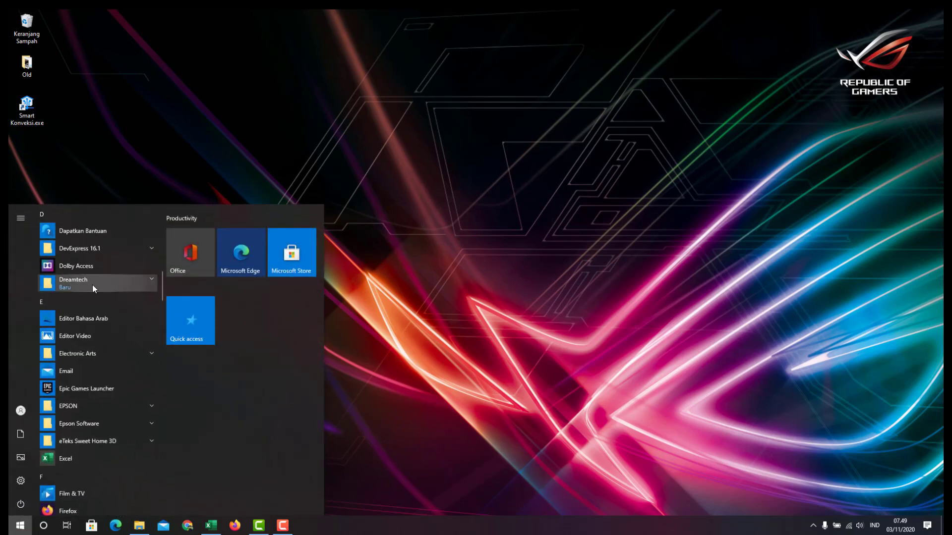
left_click(93, 285)
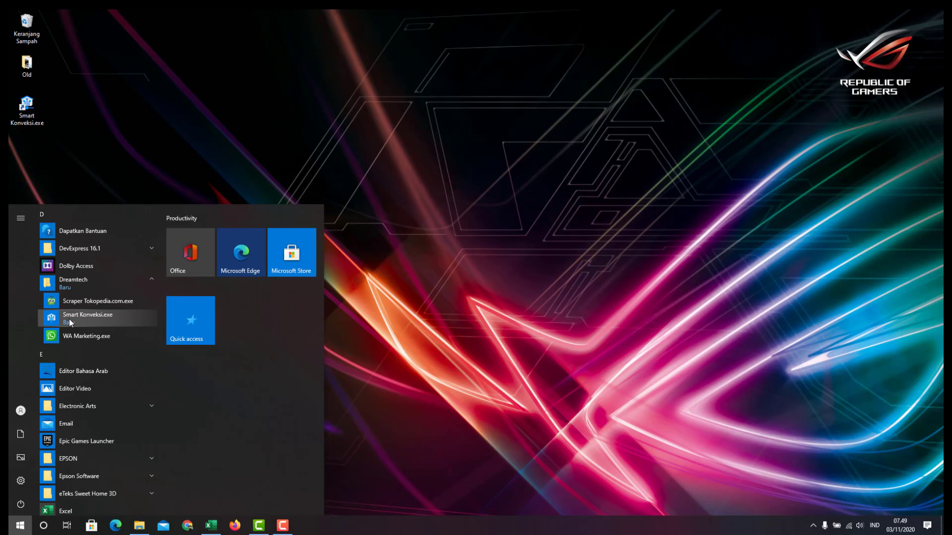
left_click(523, 329)
Read the Framework 4.5.2, SQL Server 2014 X64, installer, database and Attach Database entries, then minimize Excel
left_click(213, 527)
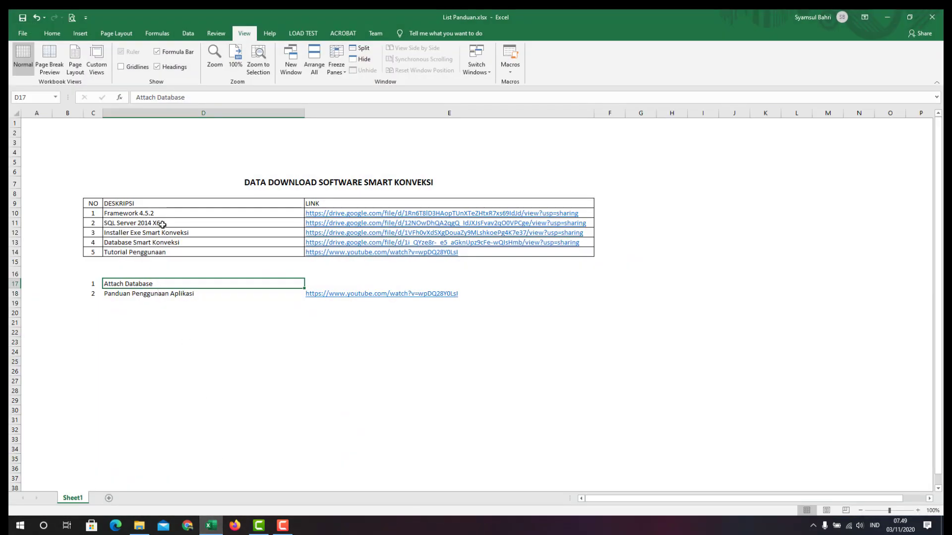
left_click(163, 212)
left_click(163, 223)
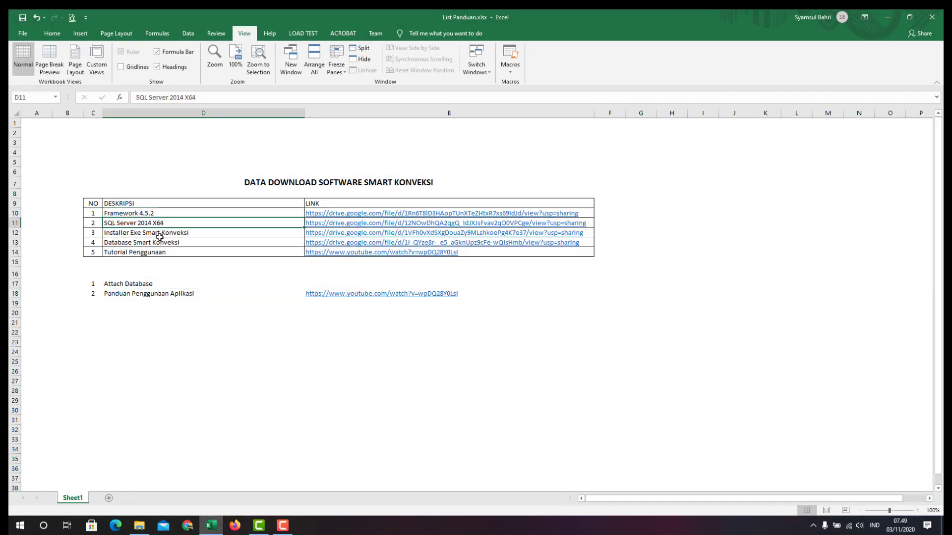
left_click(159, 235)
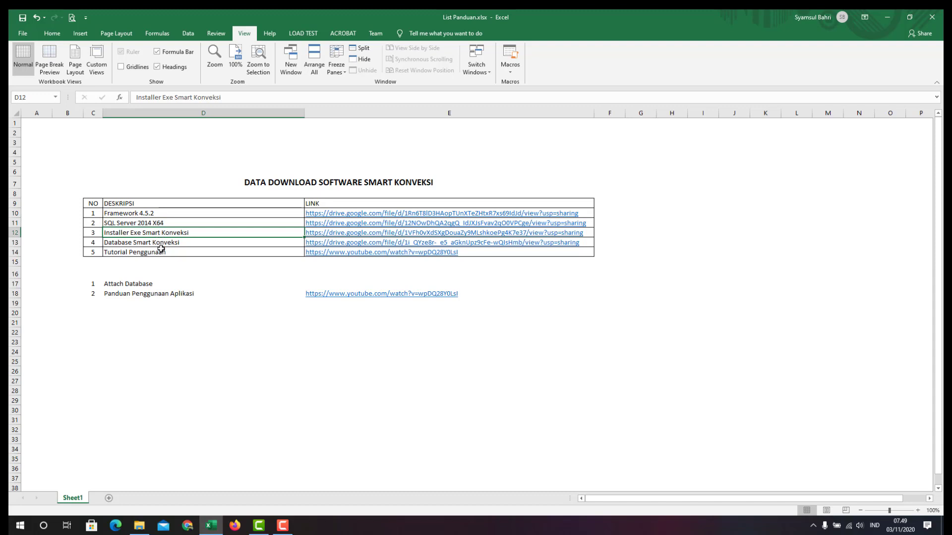
left_click(149, 244)
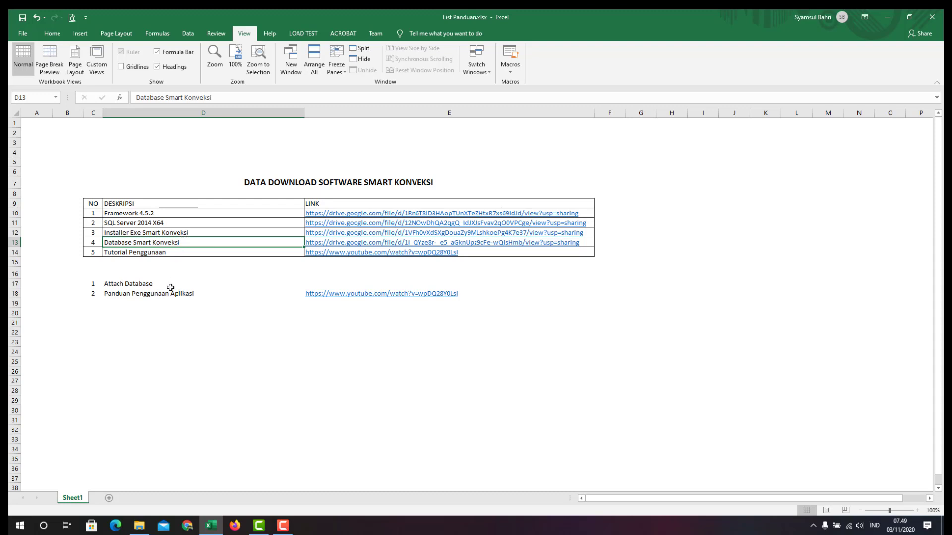
left_click(145, 284)
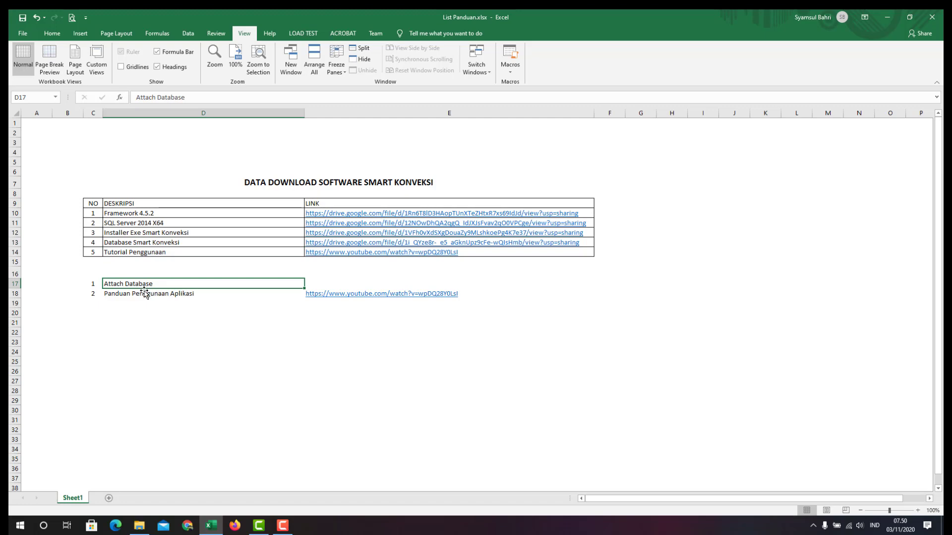
left_click(887, 17)
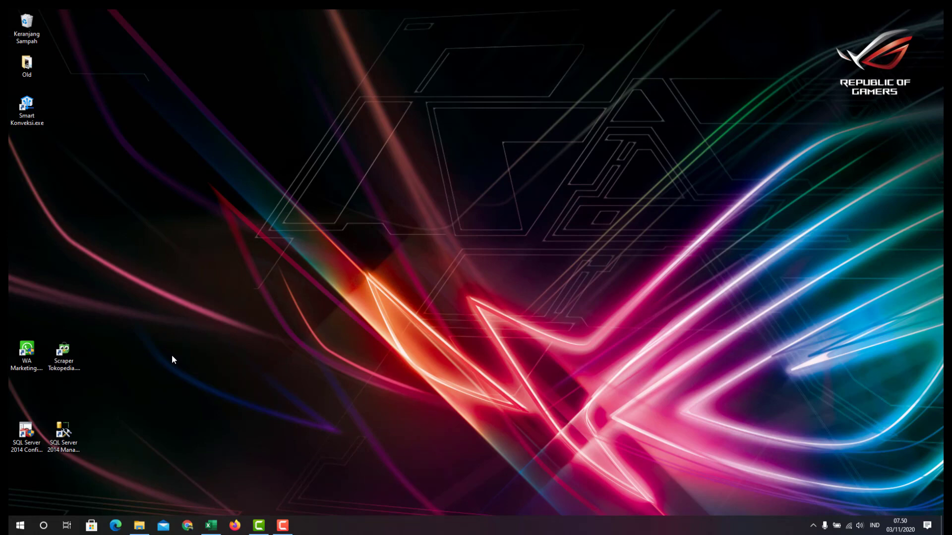
Run SQL Server 2014 Configuration Manager from Start's Microsoft SQL Server 2014 folder as administrator
left_click(19, 526)
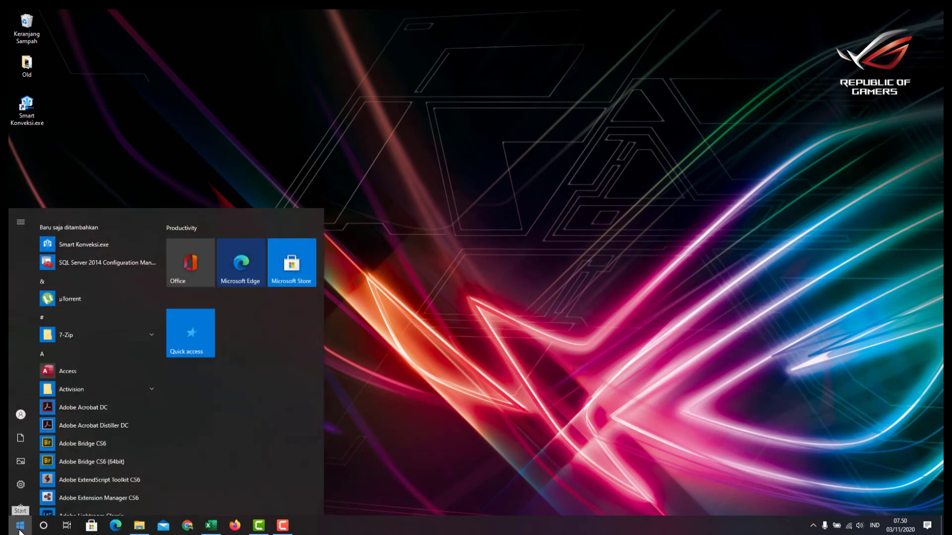
left_click(63, 338)
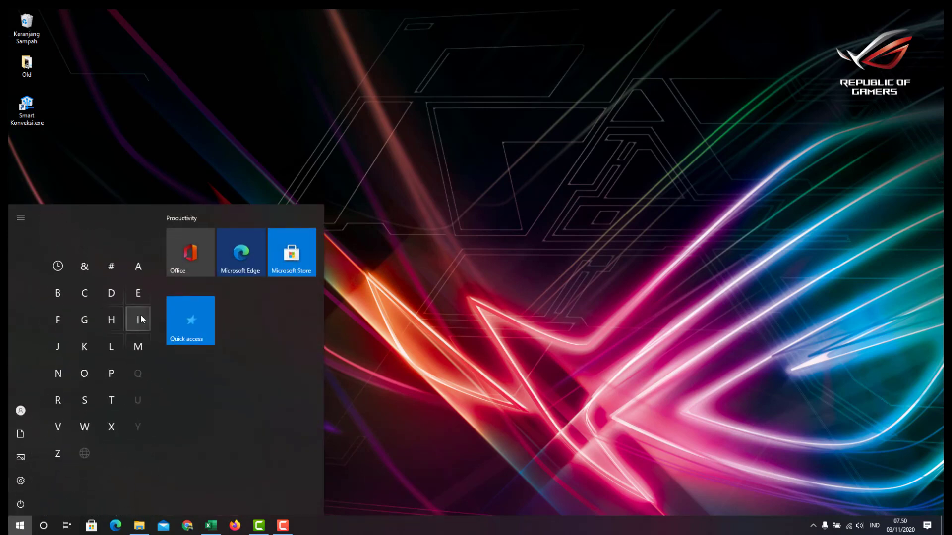
left_click(140, 344)
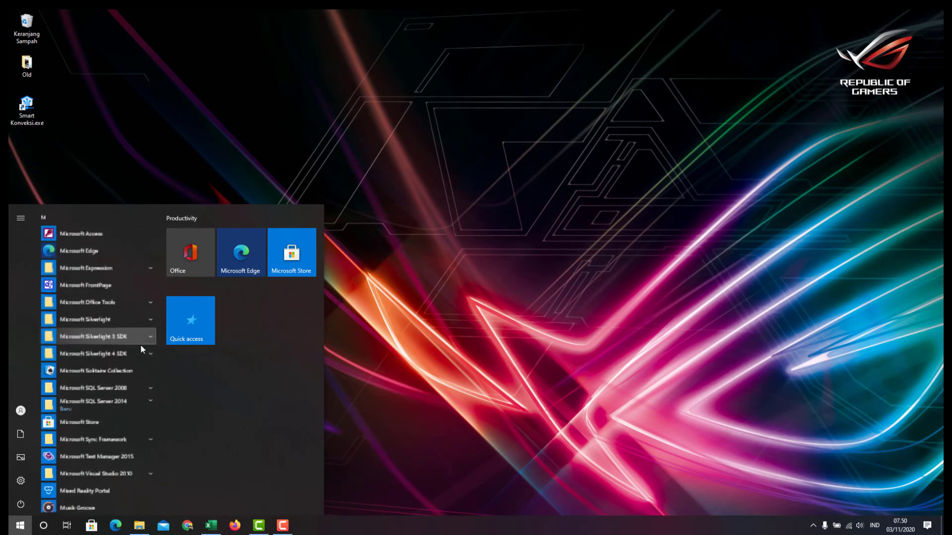
left_click(126, 407)
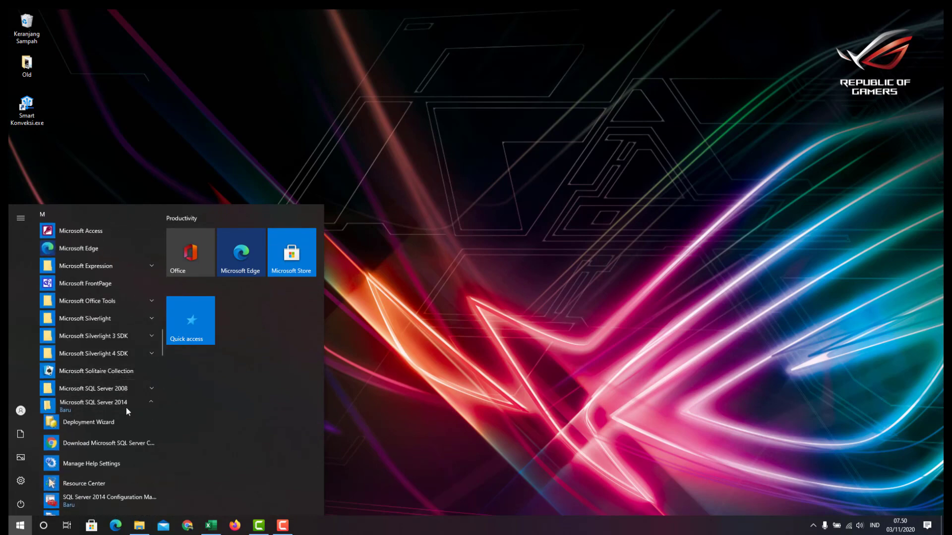
scroll(131, 430, "down", 1)
scroll(131, 429, "down", 1)
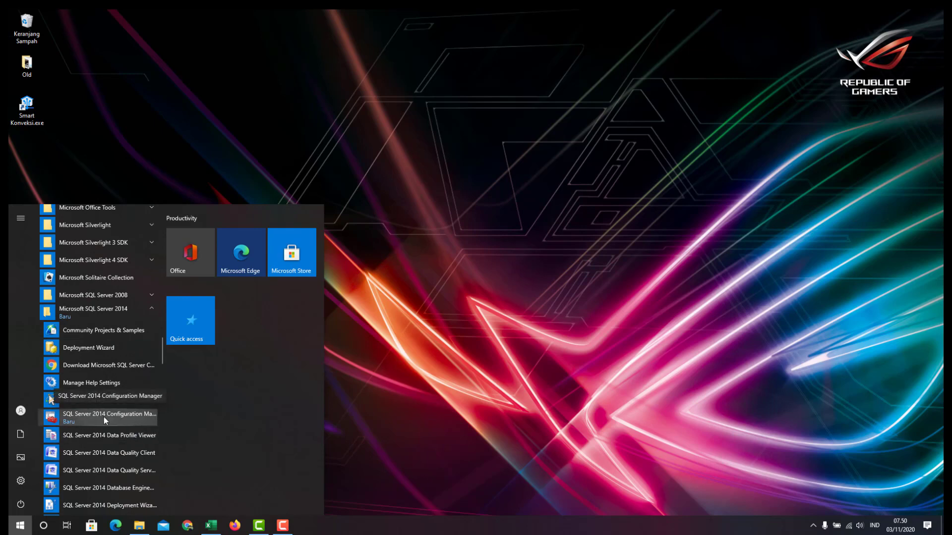
left_click(135, 419)
left_click(460, 335)
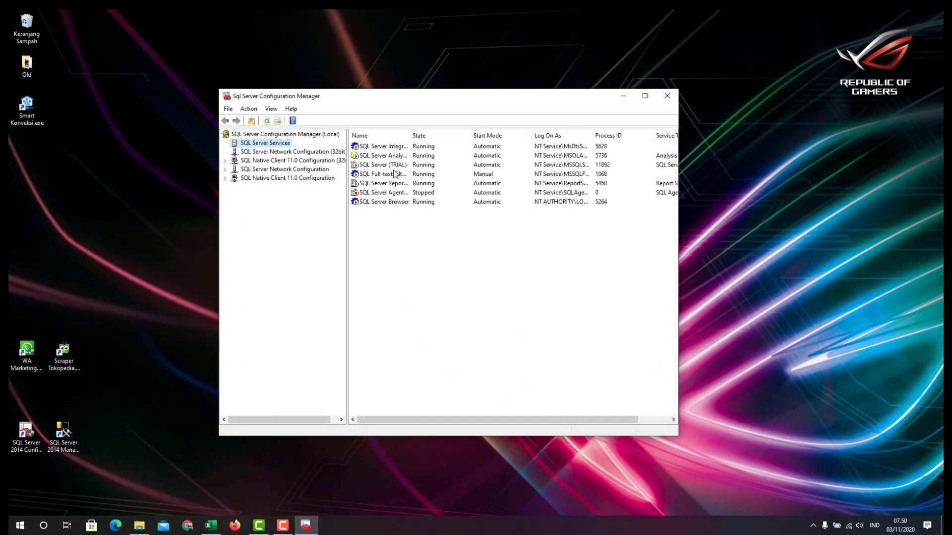
Under SQL Server Services, widen the Name column and stop the SQL Server (TRIAL) service
left_click(392, 165)
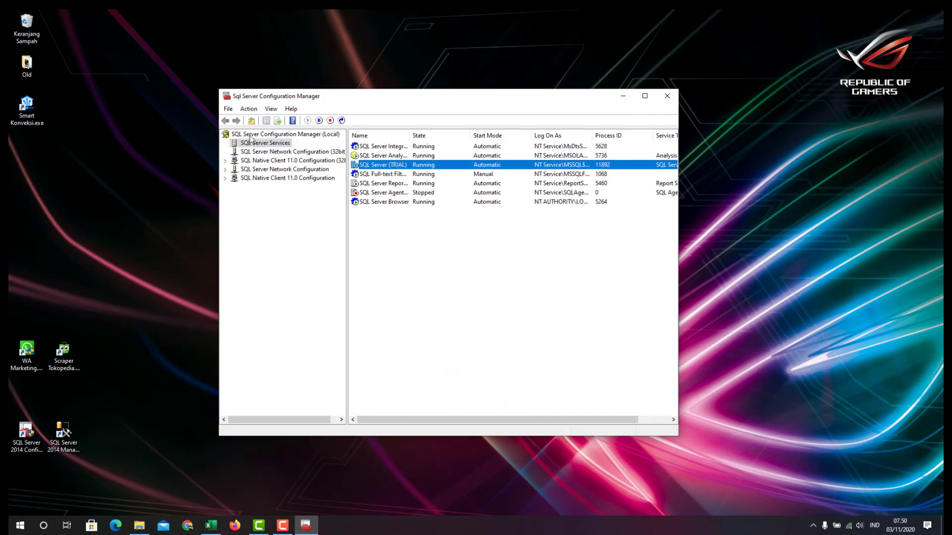
left_click(263, 152)
left_click(264, 160)
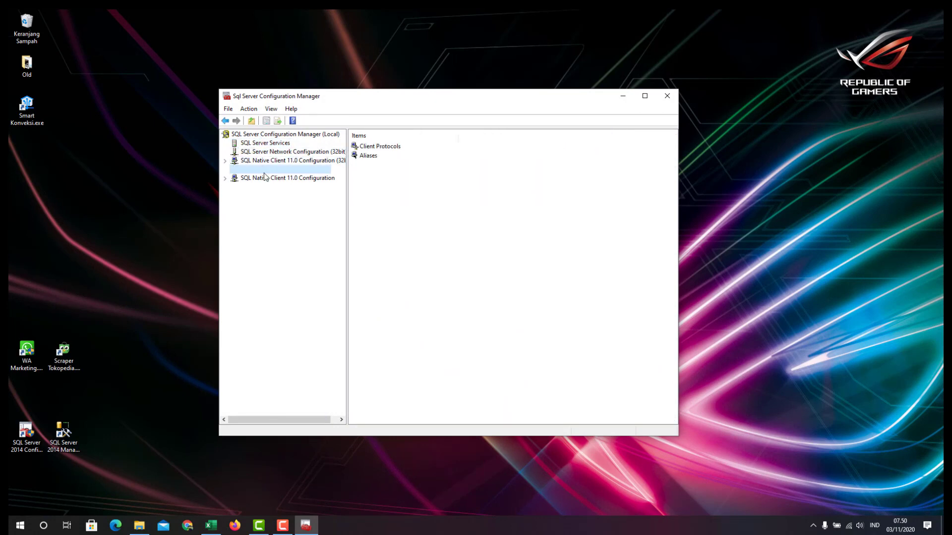
left_click(255, 143)
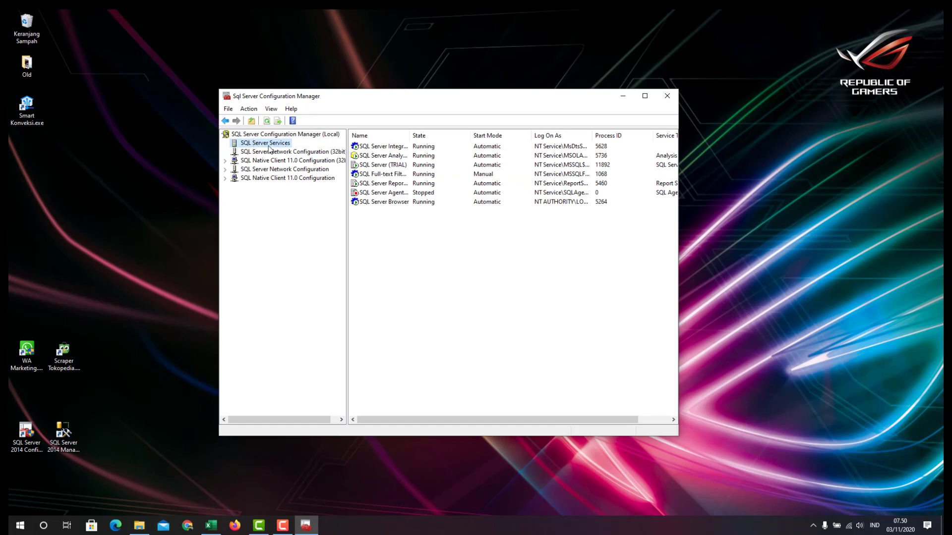
left_click(374, 166)
left_click_drag(409, 135, 475, 135)
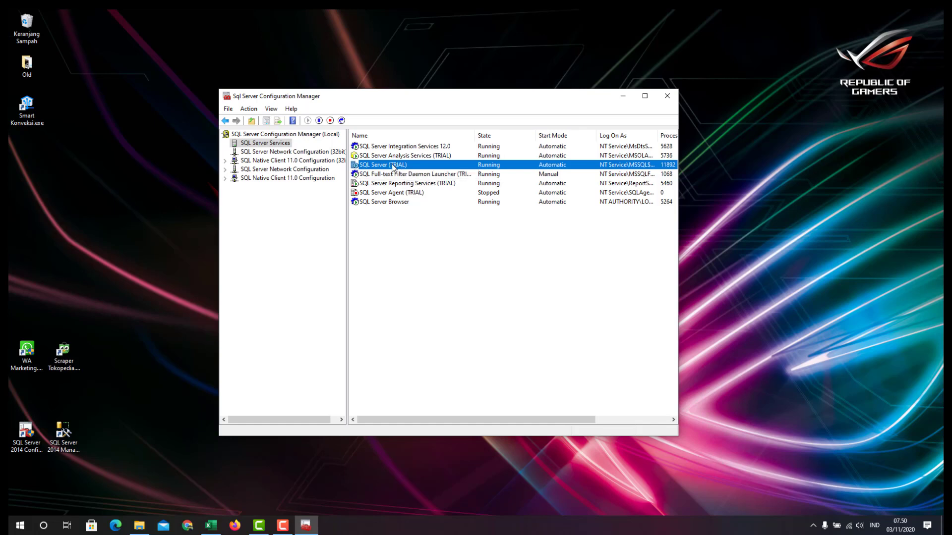
left_click(434, 158)
left_click(427, 164)
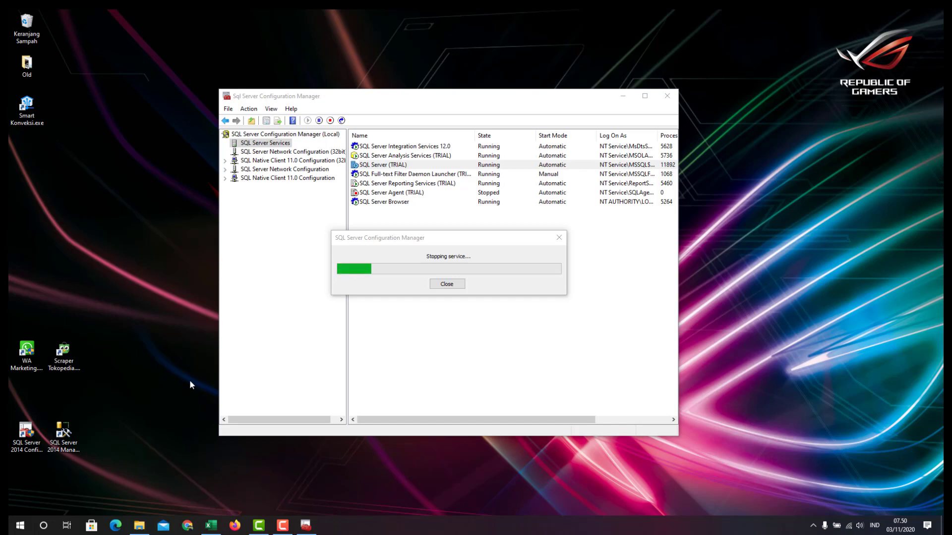
left_click(460, 239)
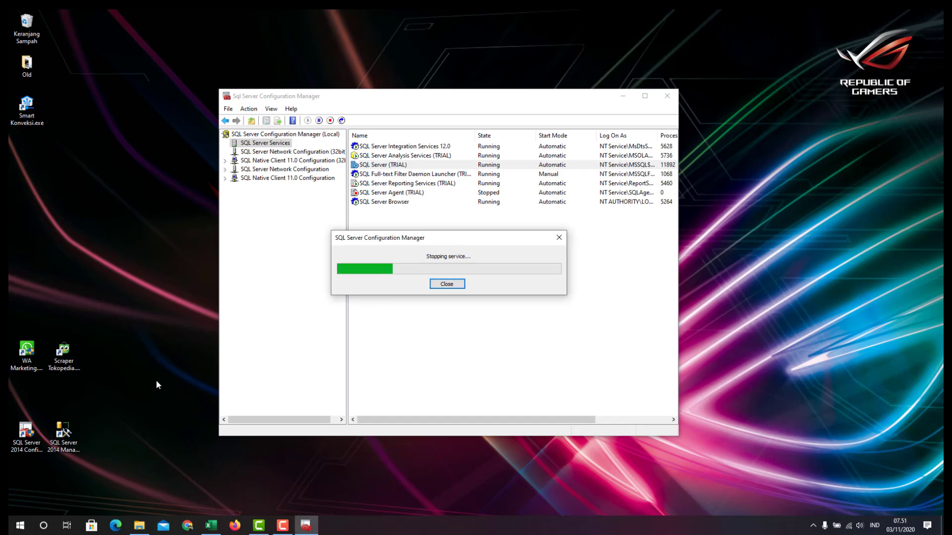
Open a new maximized File Explorer window on This PC and enter the SYSTEM (C:) drive
right_click(137, 528)
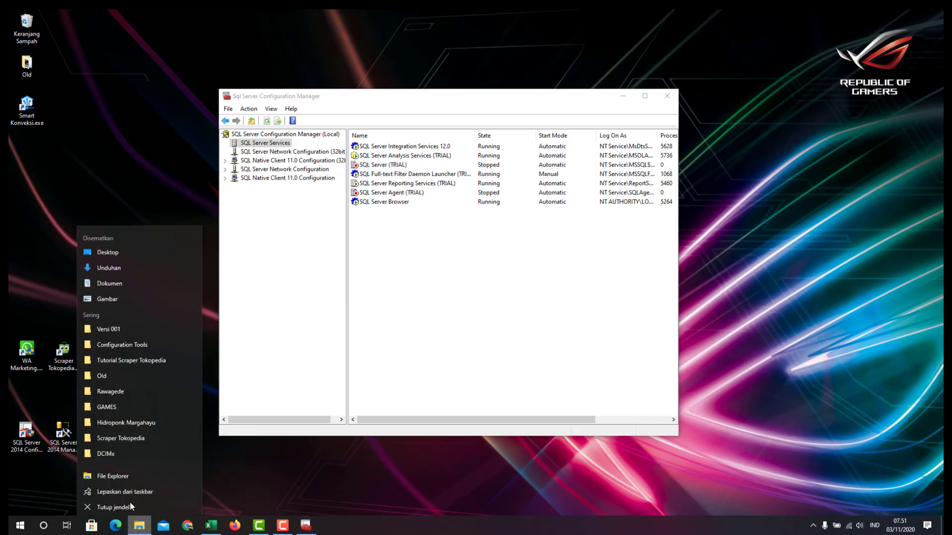
left_click(114, 474)
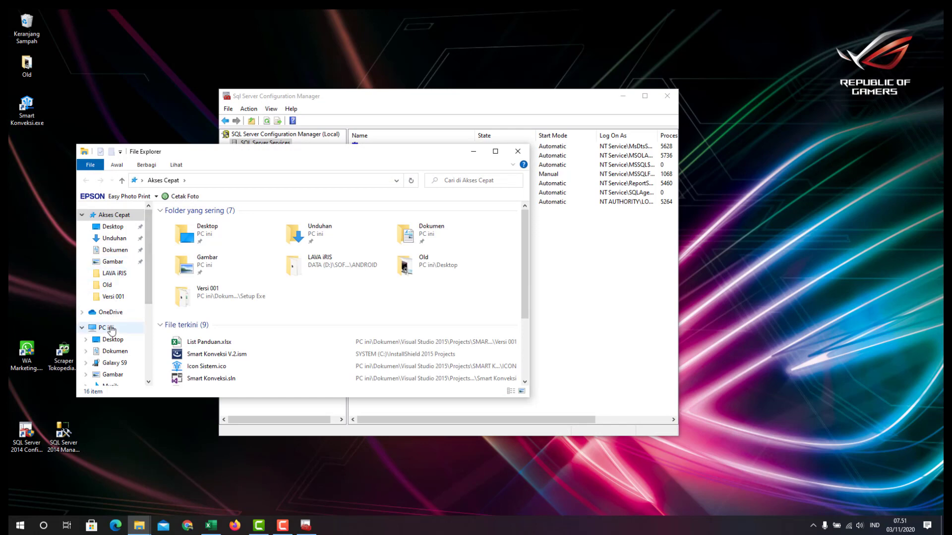
left_click(110, 328)
left_click(496, 151)
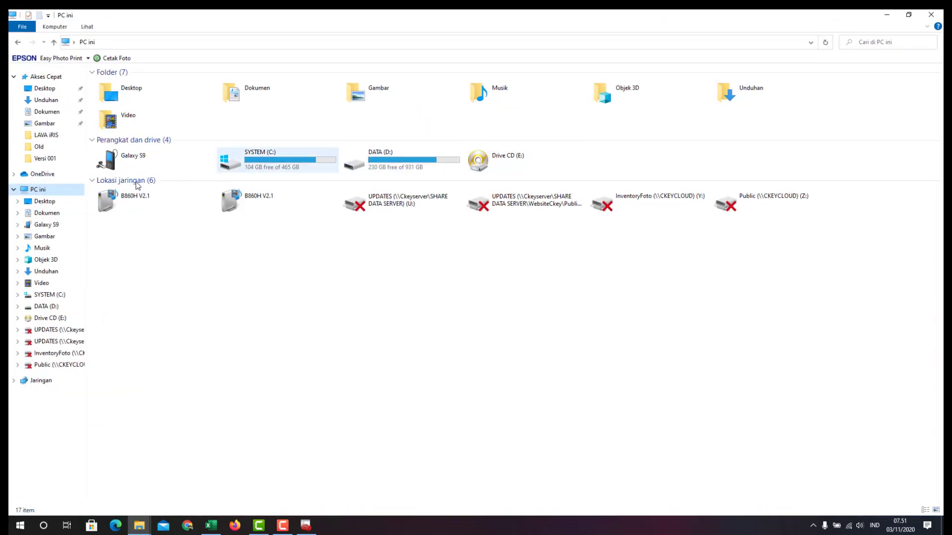
double_click(241, 161)
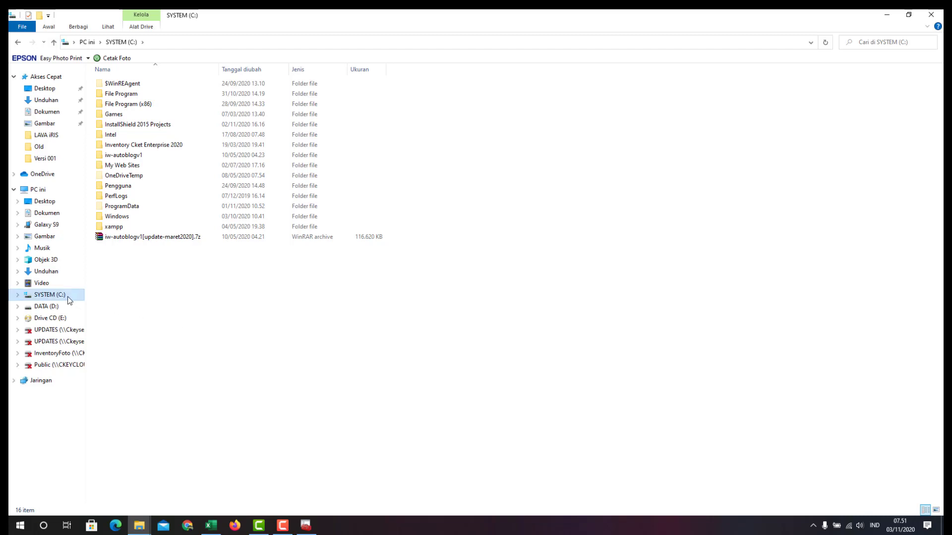
left_click(59, 188)
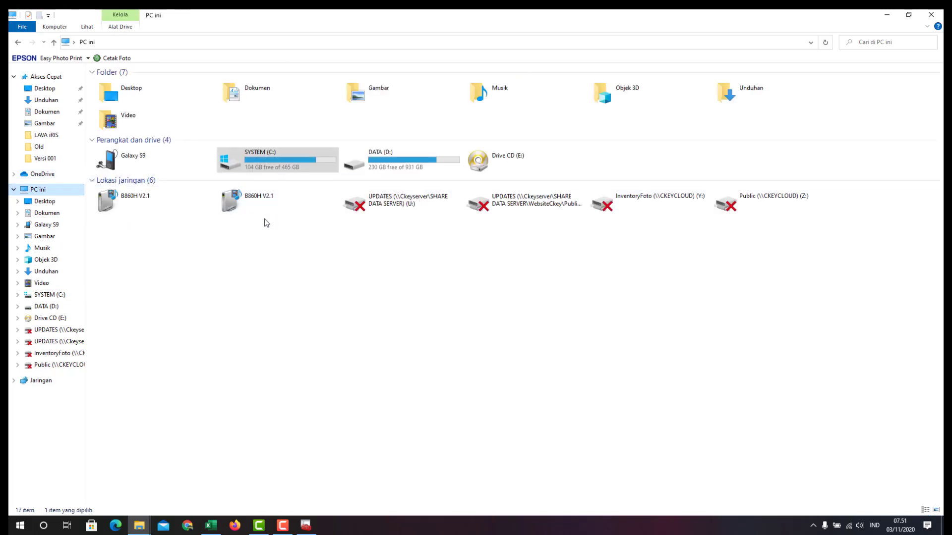
double_click(282, 162)
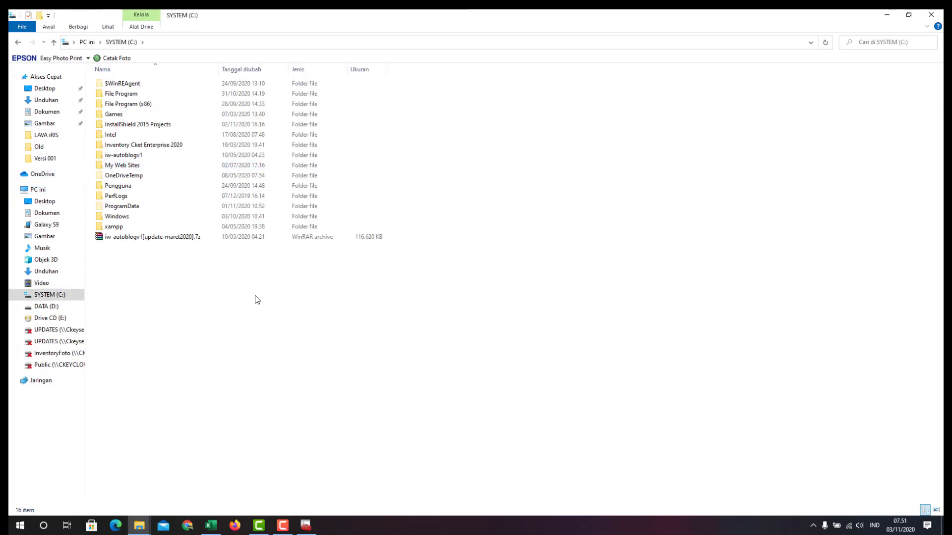
Dismiss the input language list and open the File Program folder on SYSTEM (C:)
left_click(150, 96)
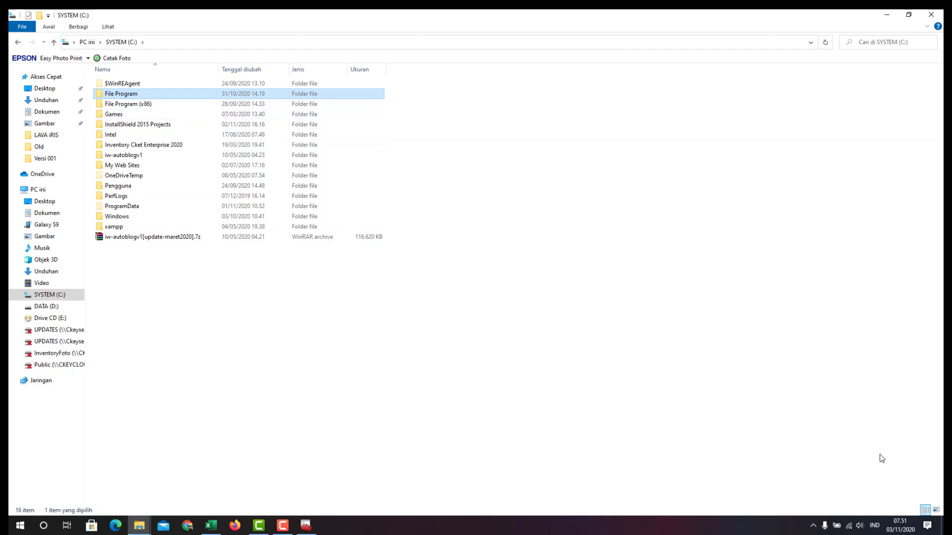
left_click(873, 525)
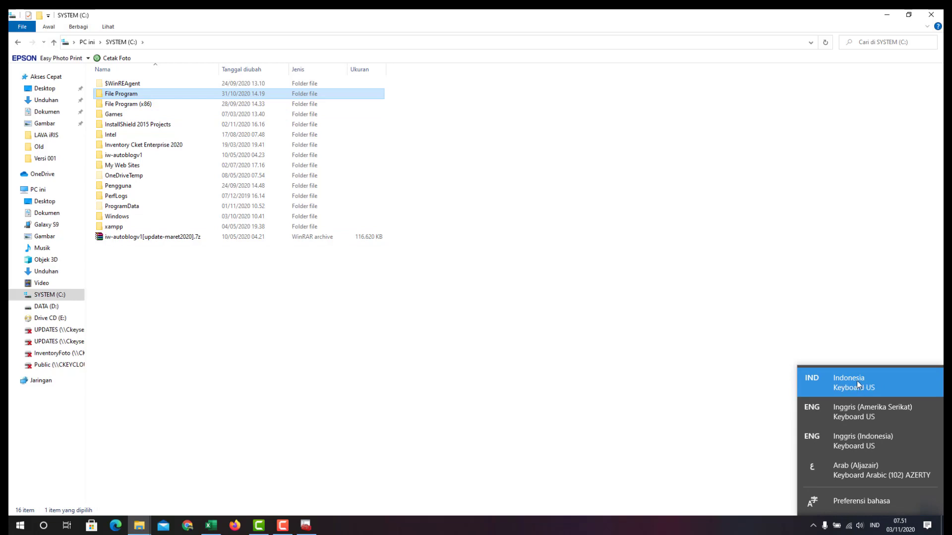
left_click(128, 100)
left_click(128, 84)
left_click(128, 100)
left_click(129, 98)
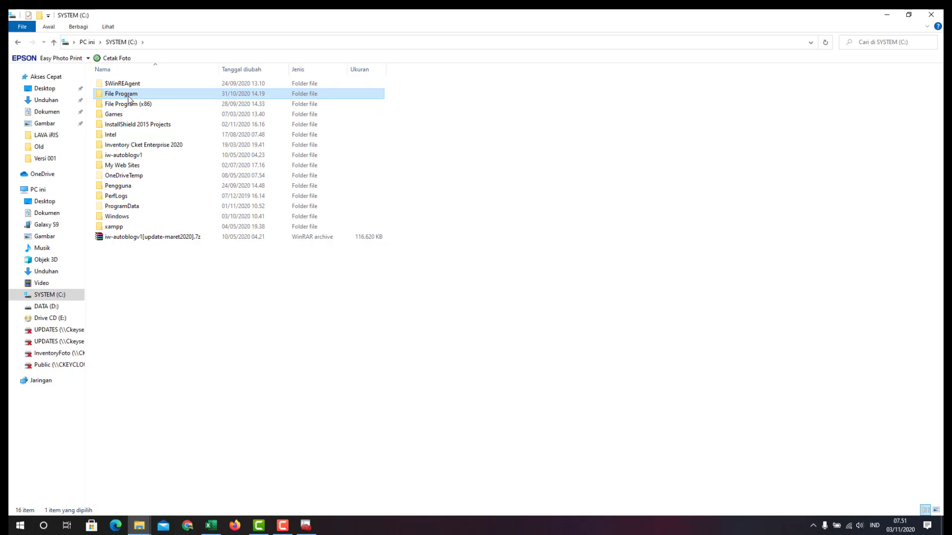
left_click(145, 101)
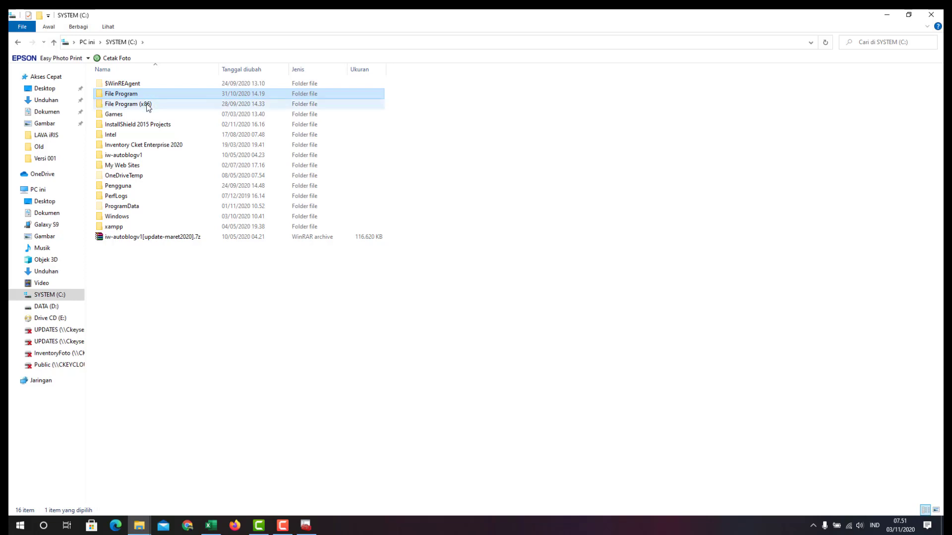
left_click(144, 98)
left_click(144, 101)
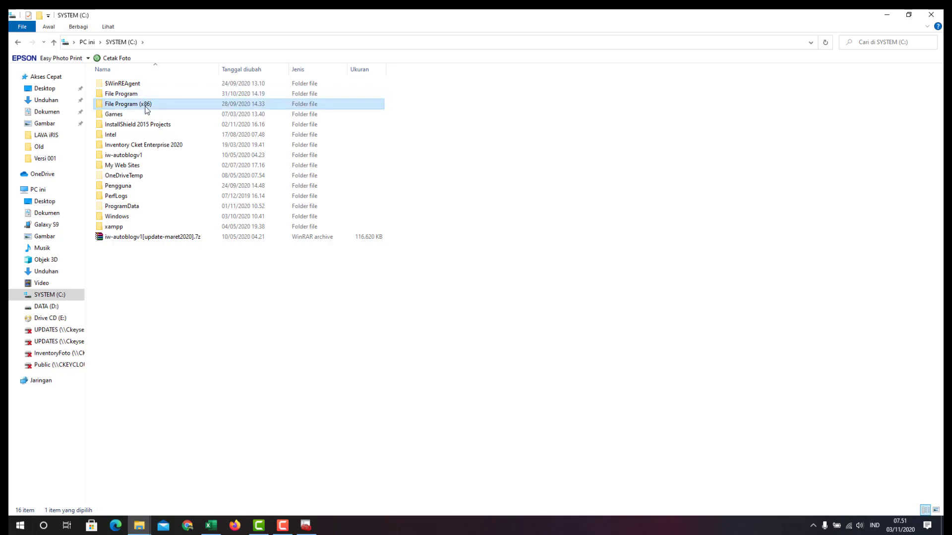
left_click(132, 95)
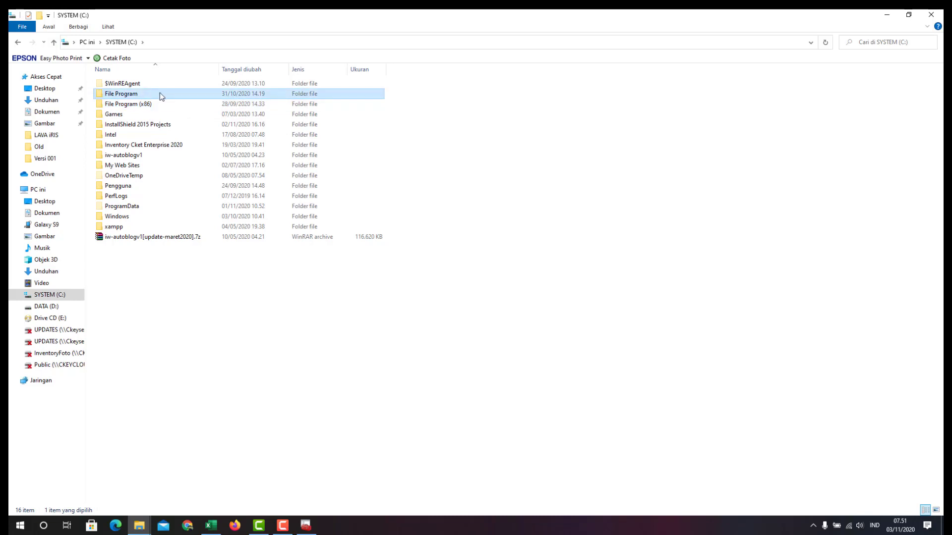
double_click(174, 97)
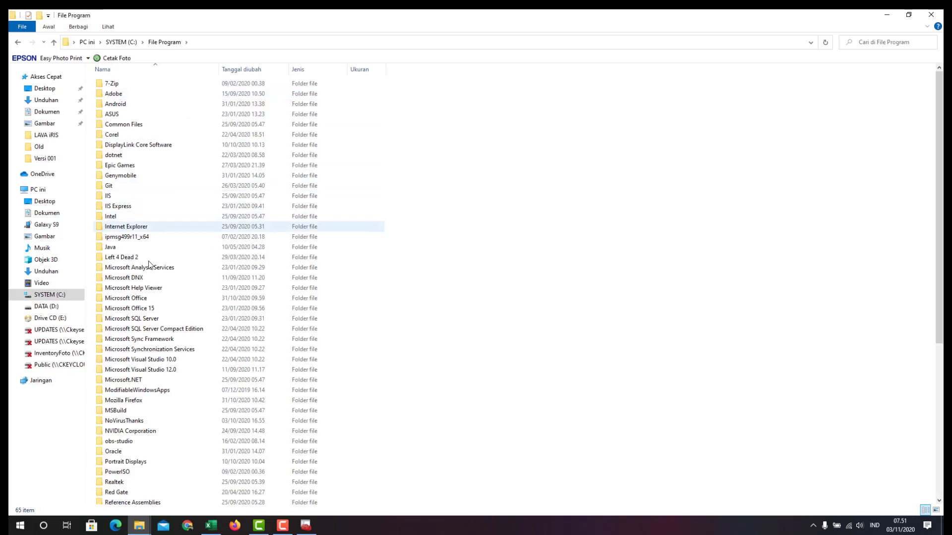
Go through Microsoft SQL Server, MSSQL12.TRIAL and MSSQL into the DATA folder
double_click(156, 319)
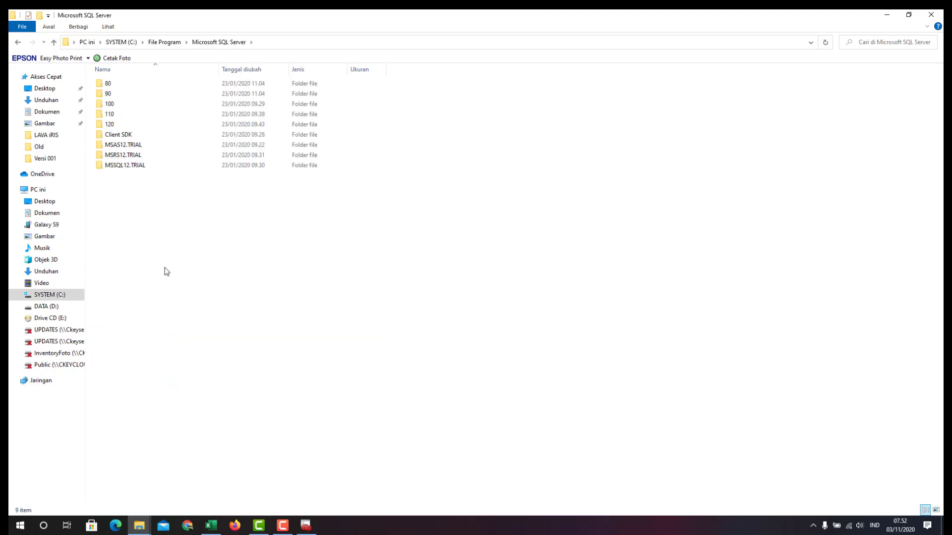
left_click(139, 168)
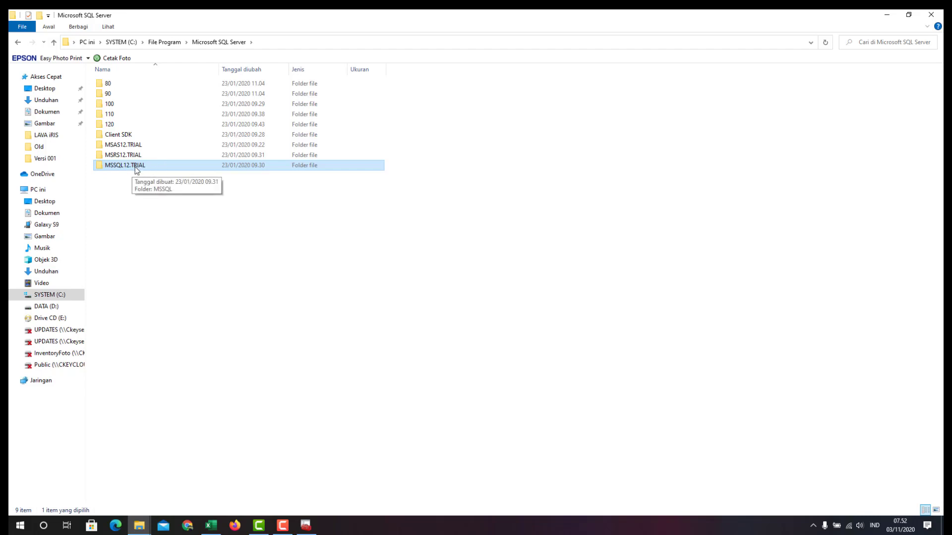
double_click(112, 167)
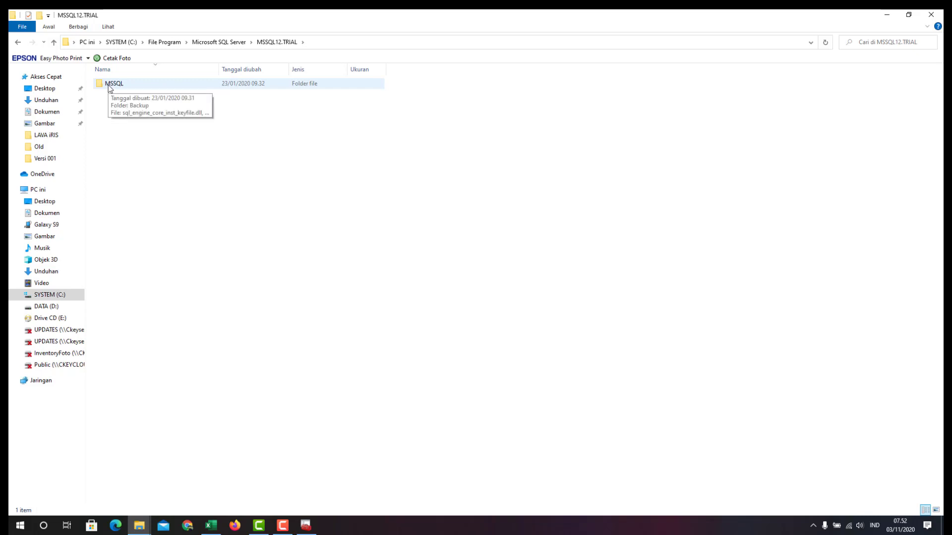
double_click(110, 85)
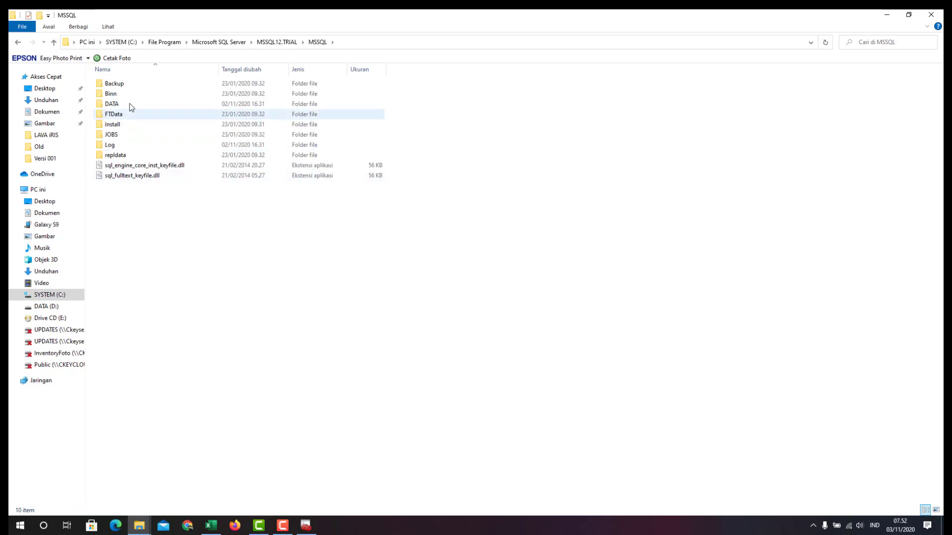
left_click(133, 166)
left_click(134, 177)
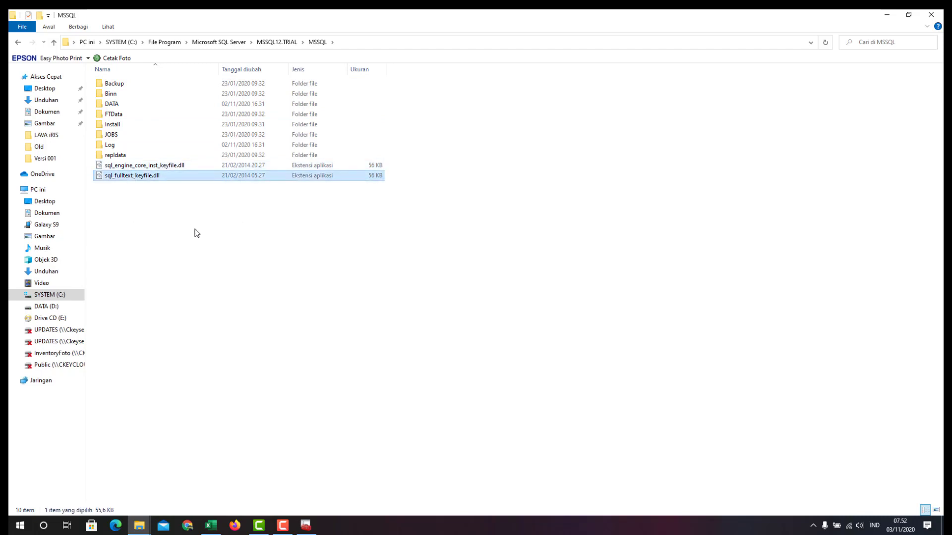
double_click(120, 104)
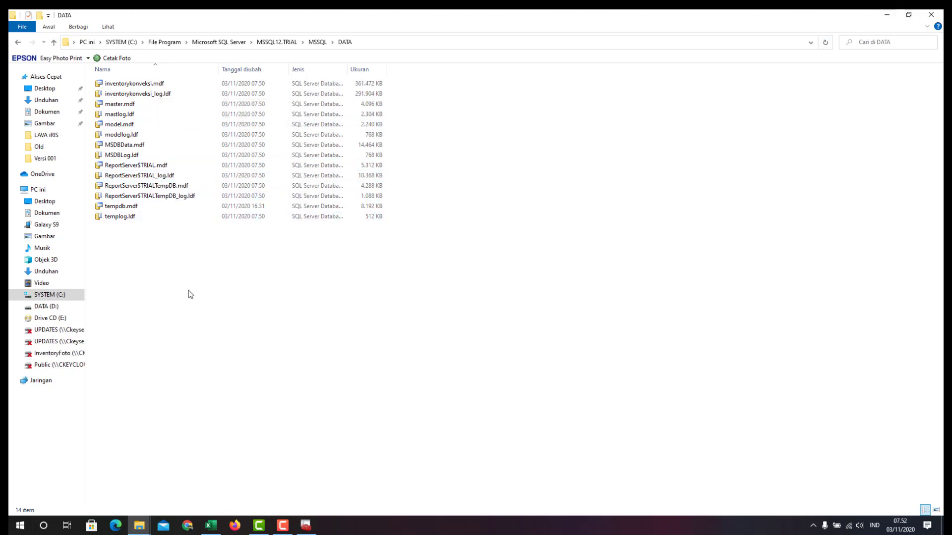
Arrange the DATA window, minimize Configuration Manager, and open Versi 001's Database folder beside it
left_click(908, 15)
left_click_drag(444, 158, 555, 74)
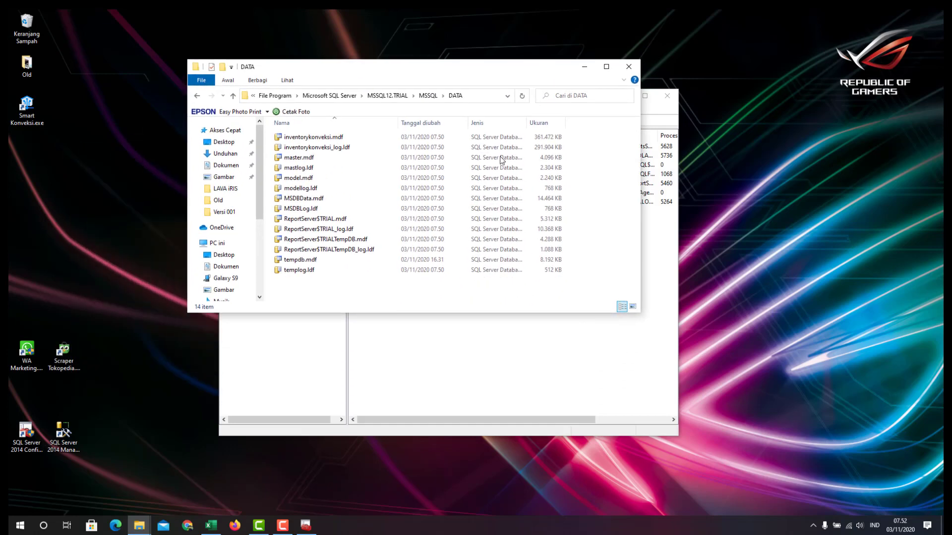
left_click_drag(533, 313, 530, 420)
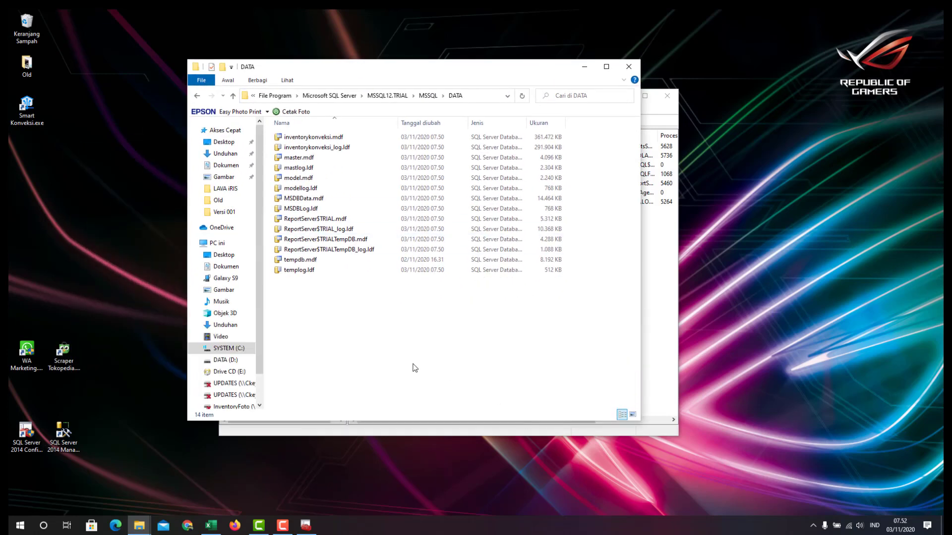
left_click_drag(368, 68, 644, 61)
left_click(439, 101)
left_click(623, 97)
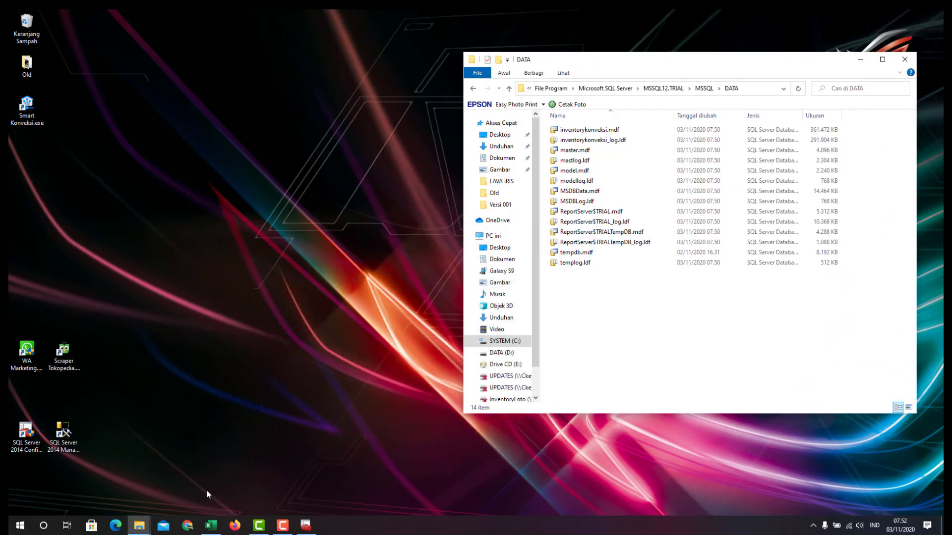
mouse_move(139, 526)
left_click(102, 489)
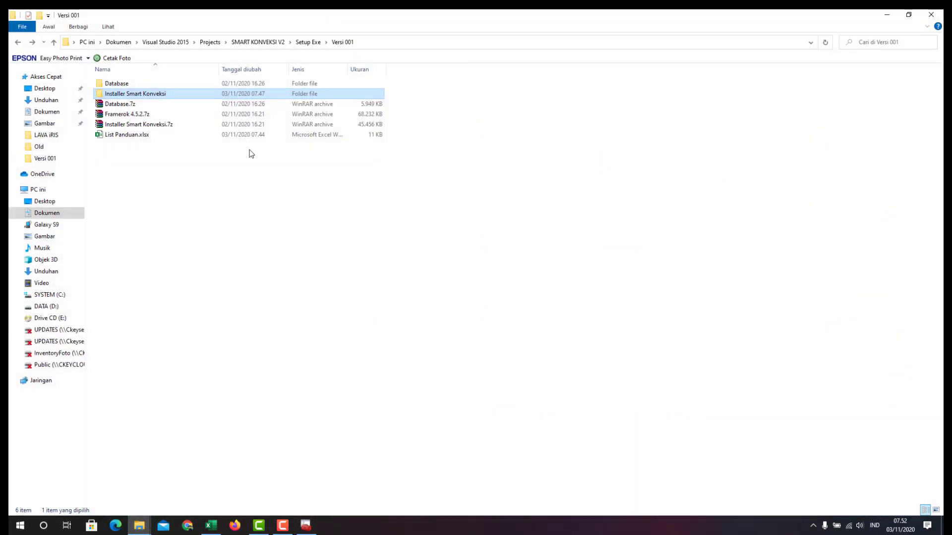
double_click(146, 85)
left_click(909, 14)
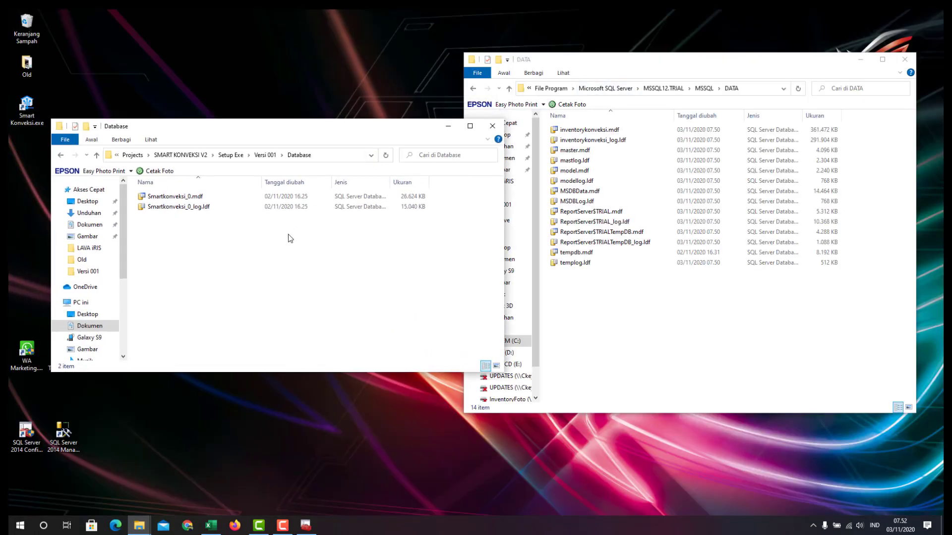
Copy Smartkonveksi_0.mdf and Smartkonveksi_0_log.ldf into SQL Server's DATA folder
mouse_move(196, 195)
left_mouse_down()
mouse_move(291, 251)
mouse_move(200, 200)
left_mouse_up()
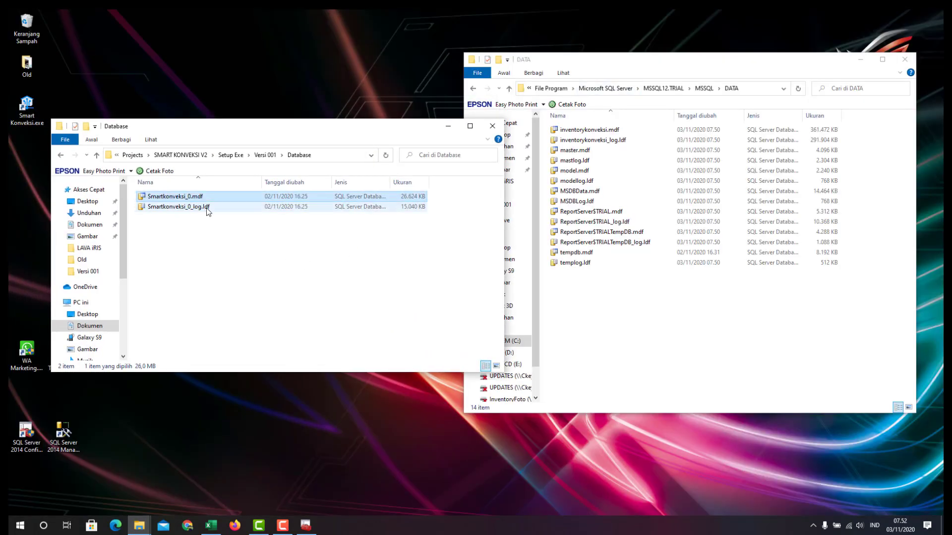
left_click(206, 210)
left_click_drag(453, 239, 179, 200)
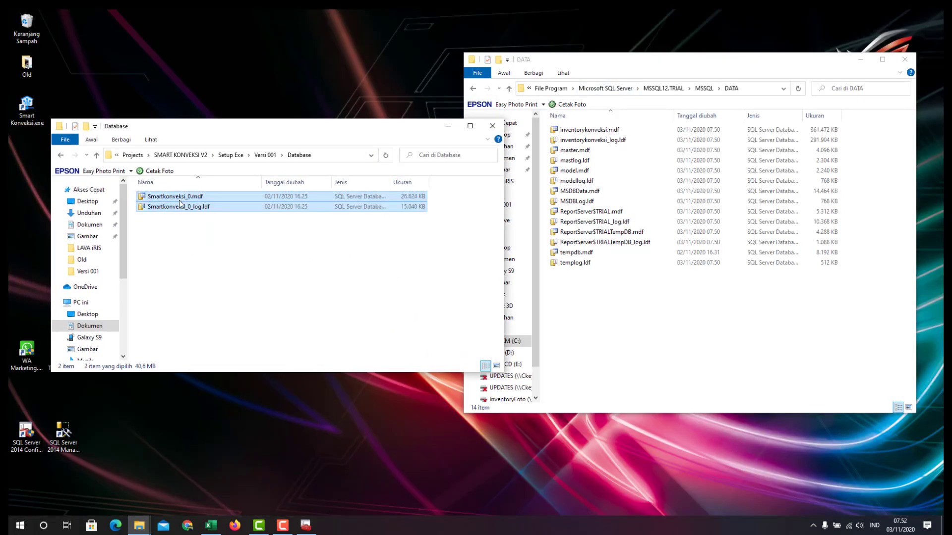
right_click(179, 200)
left_click(212, 394)
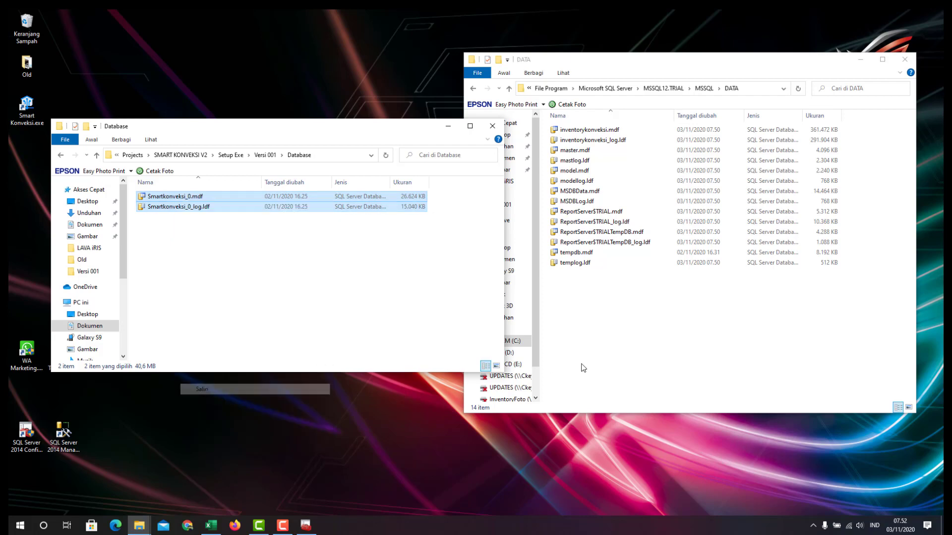
left_click(580, 367)
right_click(599, 314)
left_click(637, 379)
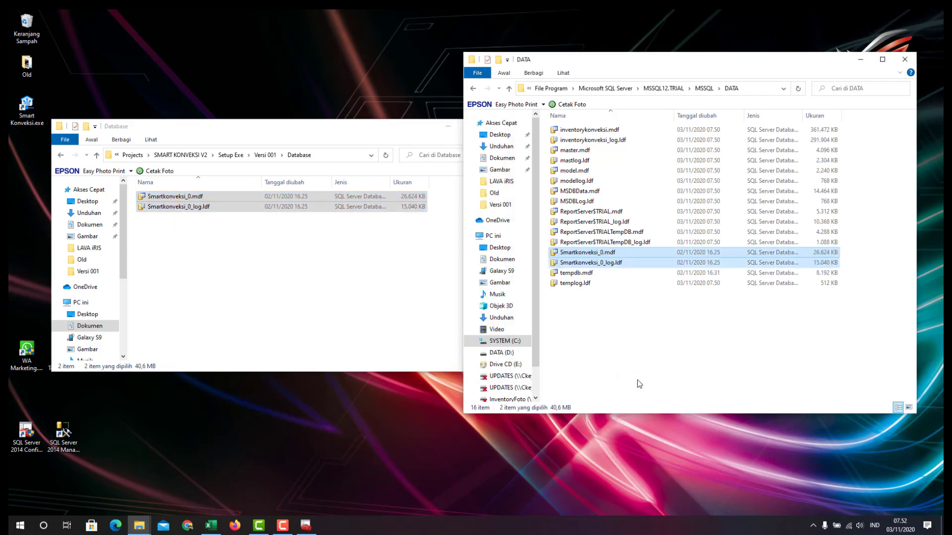
Minimize the Database folder window and close the DATA folder window
left_click(346, 255)
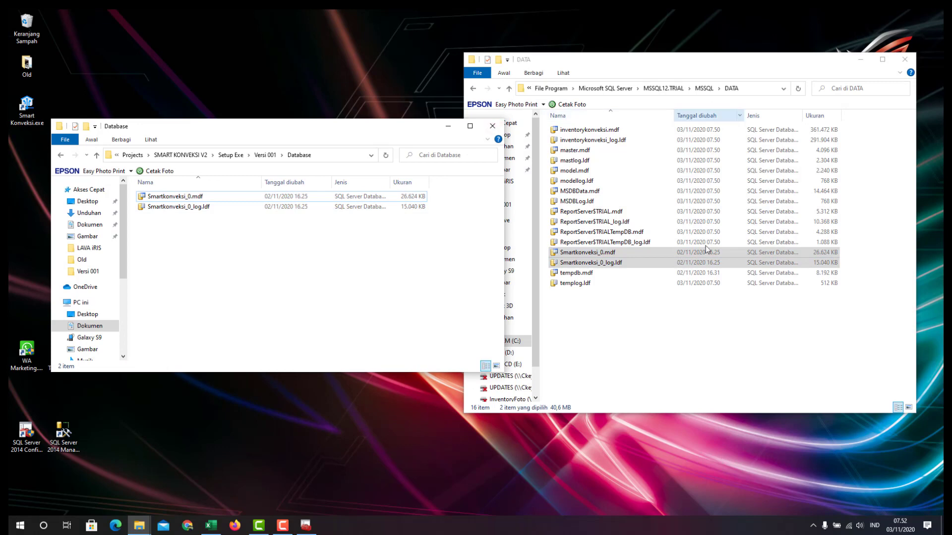
left_click(724, 294)
left_click(450, 150)
left_click(448, 125)
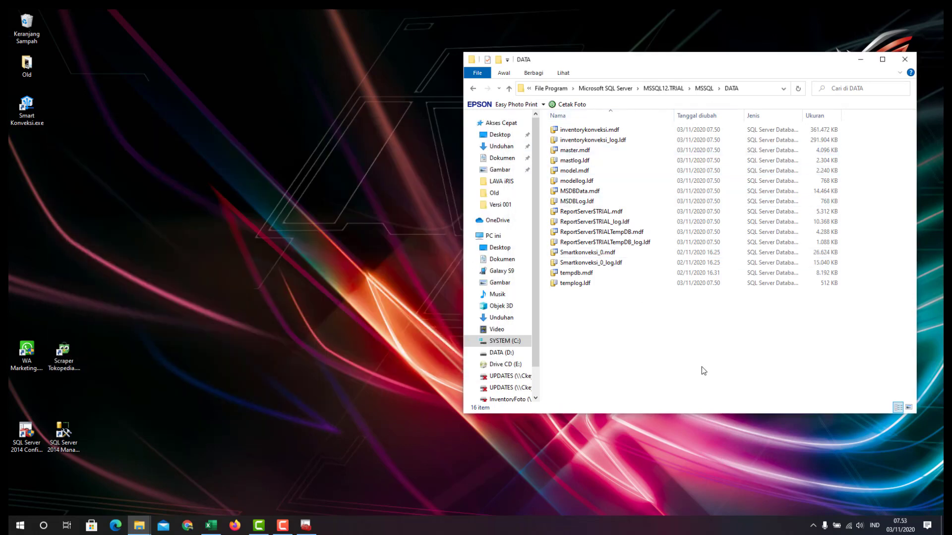
left_click(904, 59)
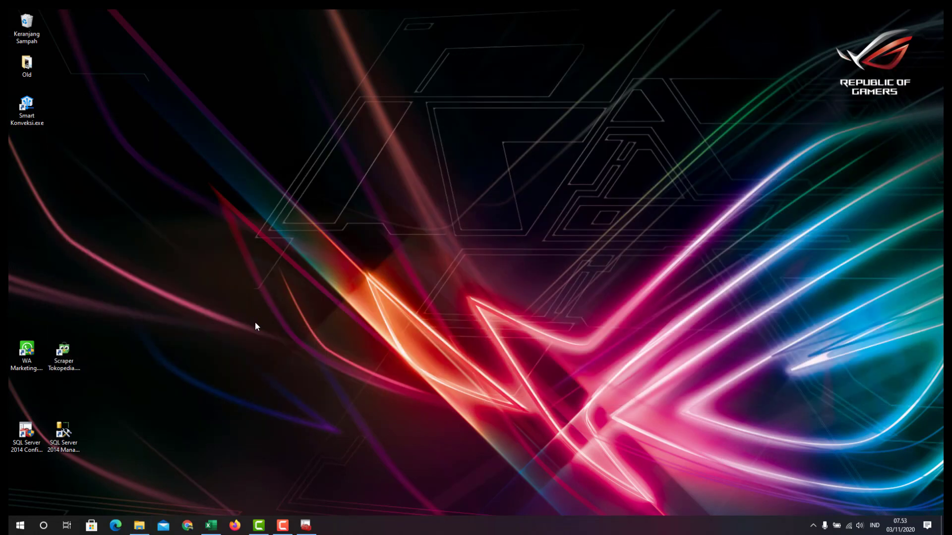
Refresh the services list and start the SQL Server (TRIAL) service
left_click(304, 525)
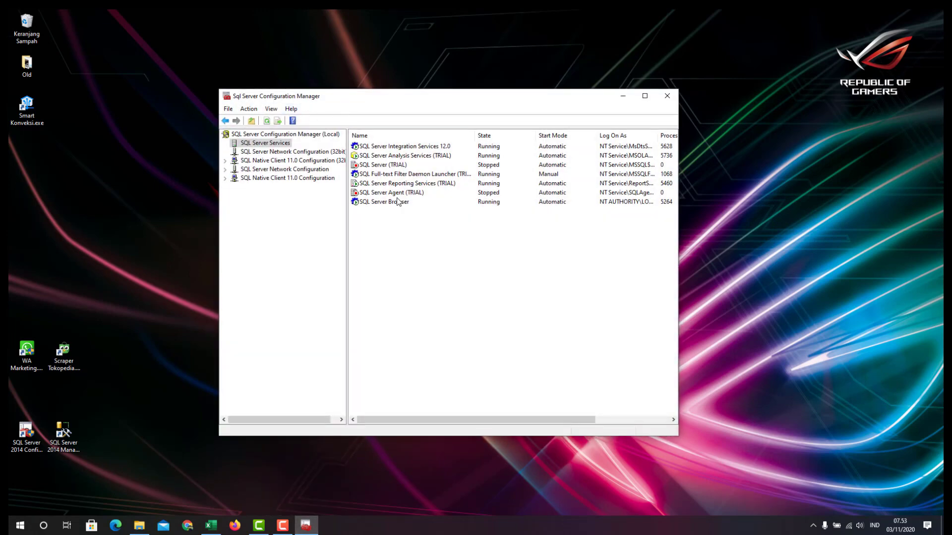
left_click(378, 165)
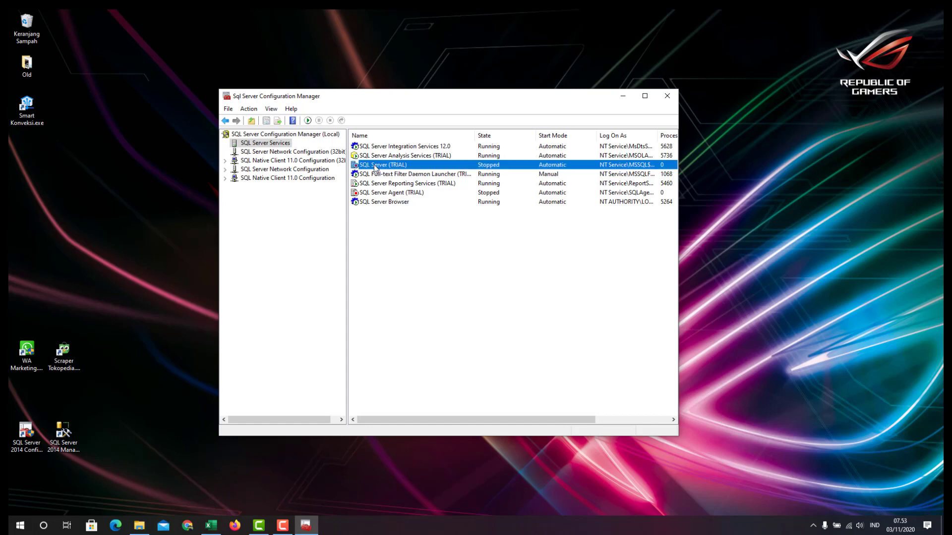
left_click(446, 240)
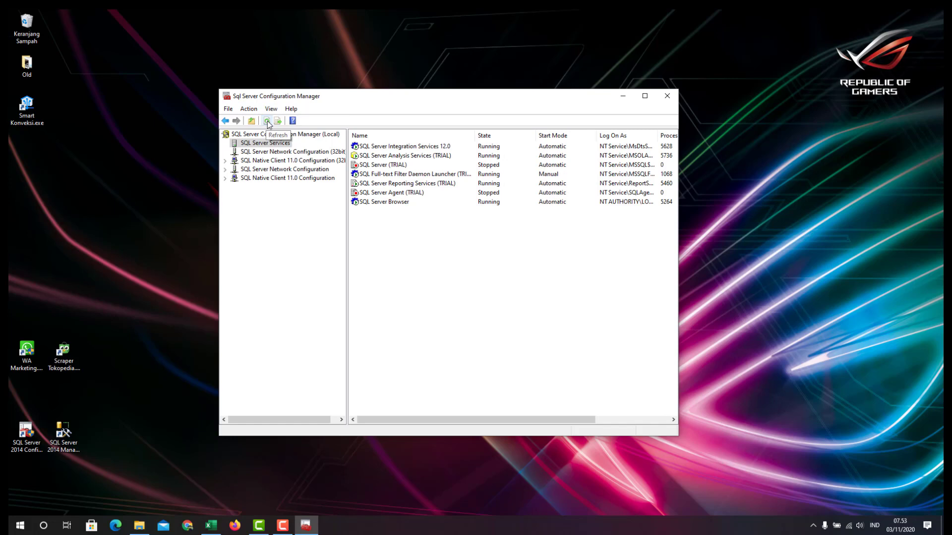
left_click(267, 121)
left_click(375, 167)
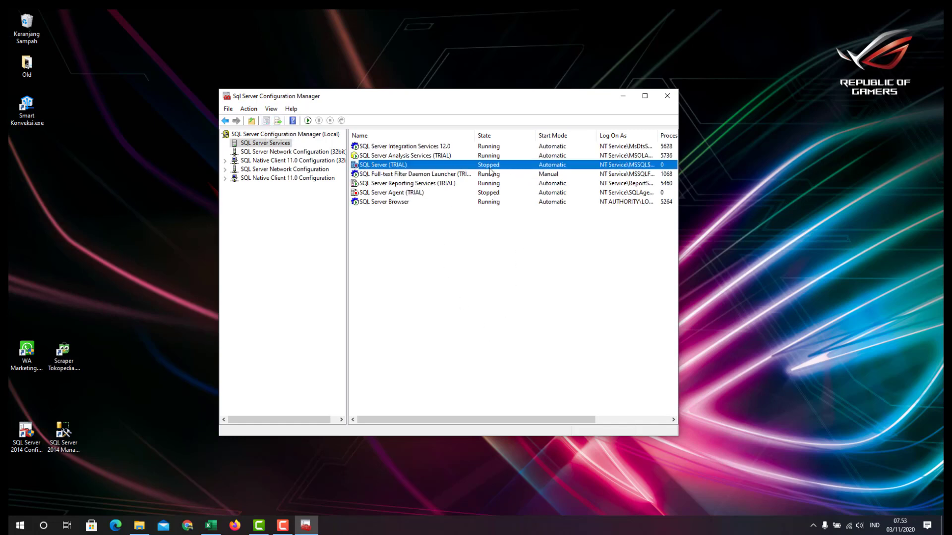
right_click(367, 168)
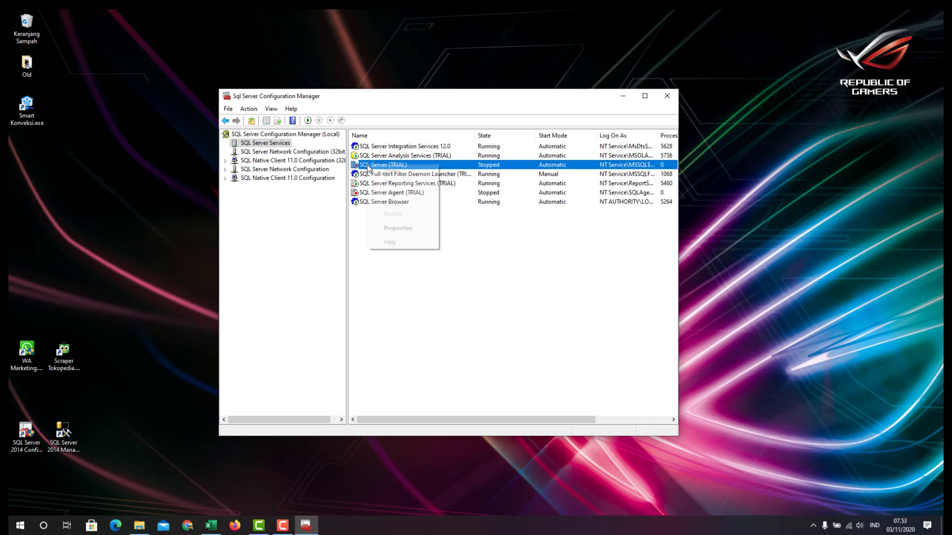
left_click(379, 171)
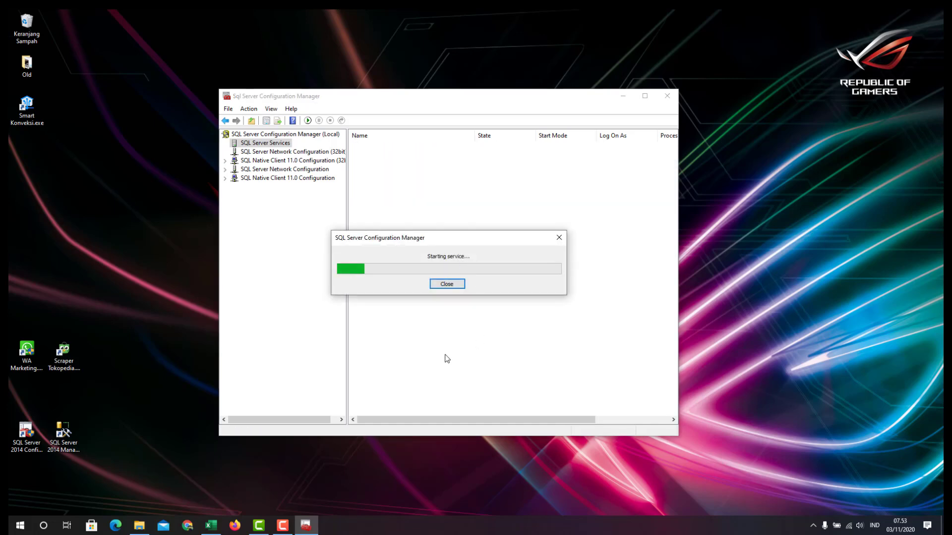
Start the stopped SQL Server Agent (TRIAL) service
left_click(373, 195)
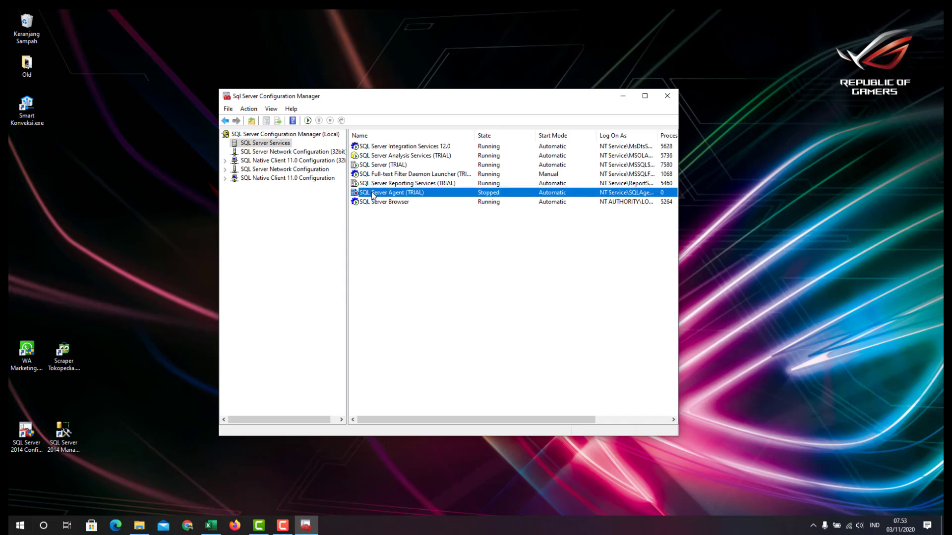
right_click(372, 194)
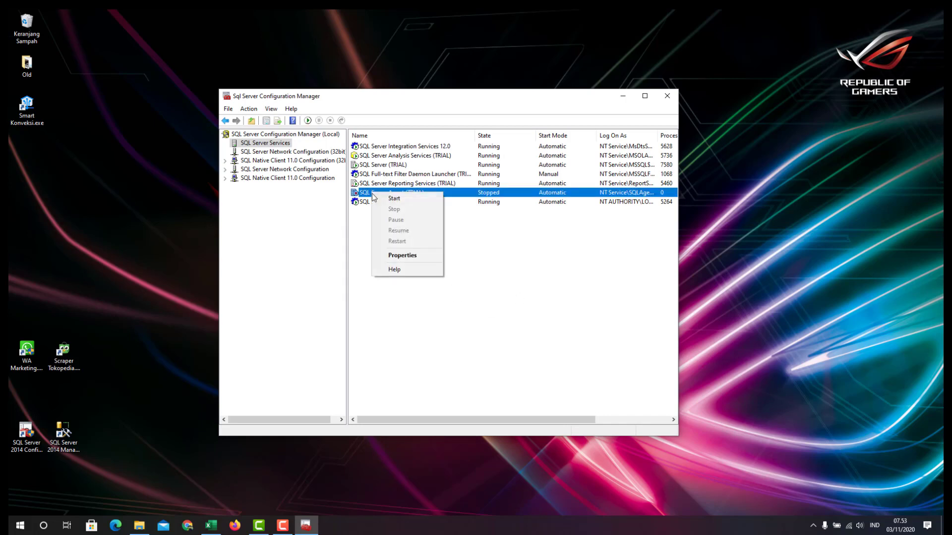
left_click(383, 198)
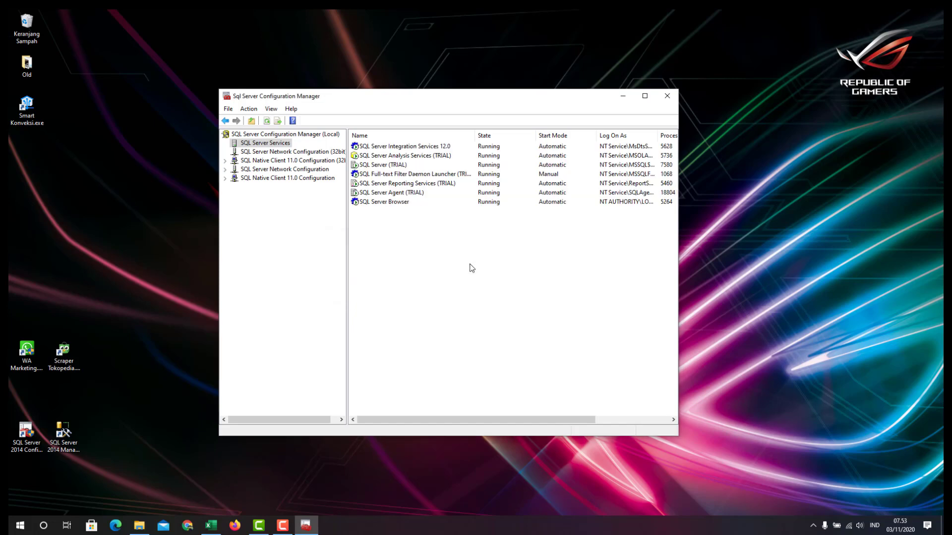
left_click(503, 148)
left_click(496, 165)
left_click(496, 217)
Check each listed service's state, from Integration Services 12.0 to SQL Server Browser
left_click(389, 148)
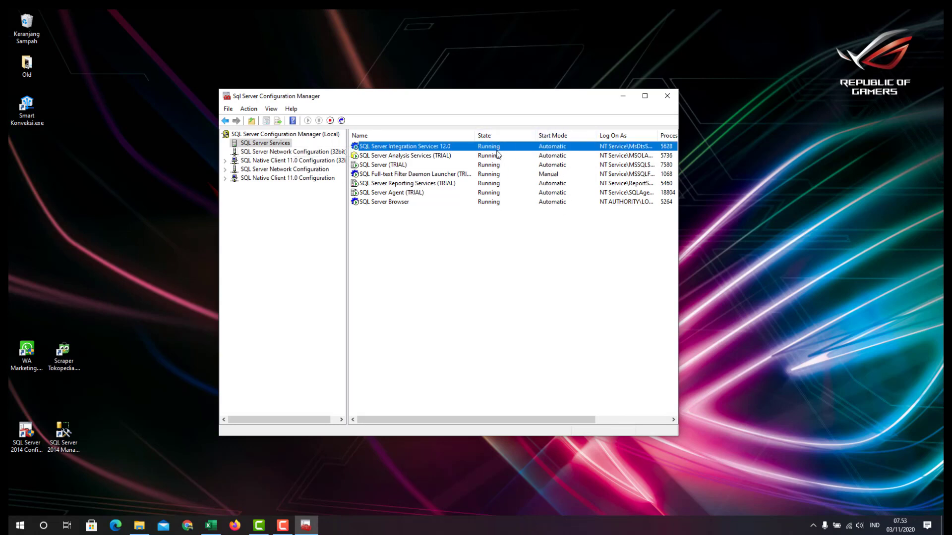
left_click(563, 156)
left_click(560, 166)
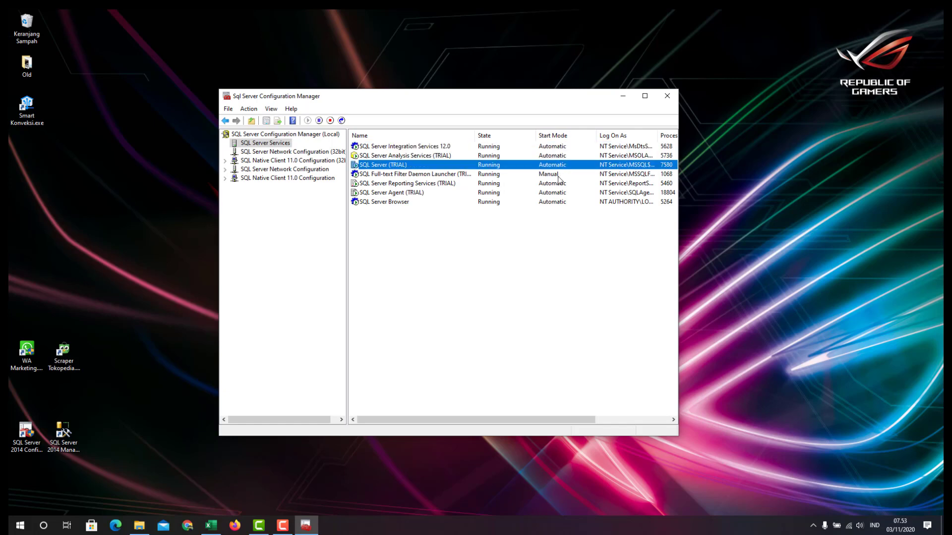
left_click(555, 176)
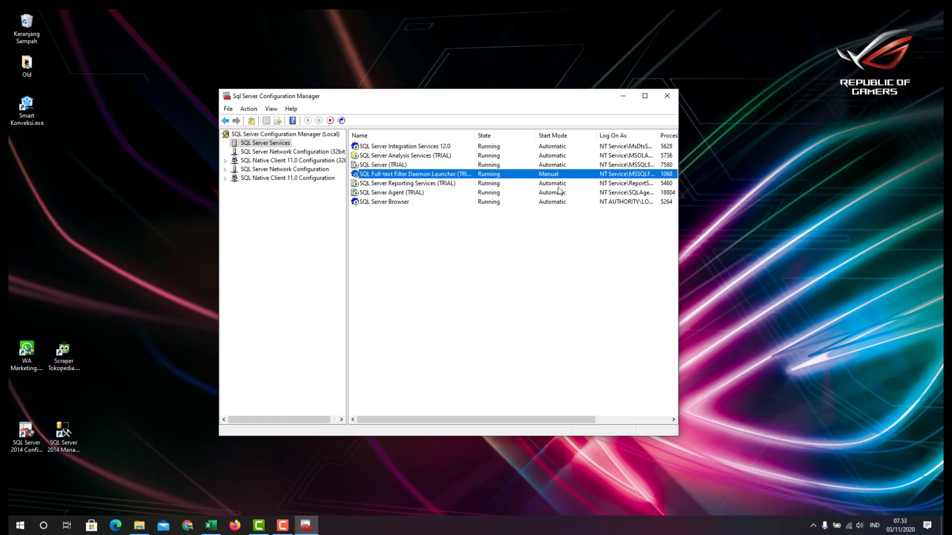
left_click(560, 185)
left_click(561, 203)
left_click(384, 148)
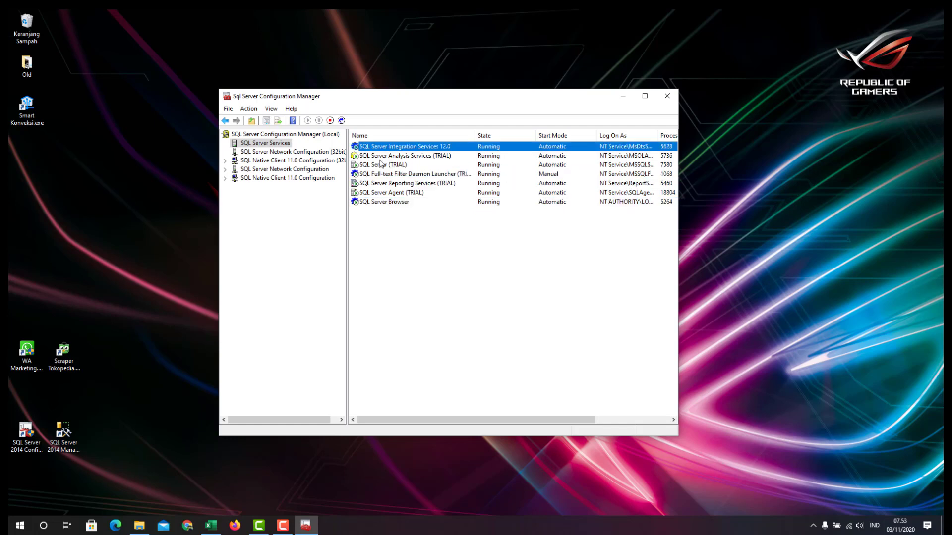
left_click(367, 165)
left_click(367, 148)
Keep Integration Services 12.0 start mode Automatic in its properties and apply
right_click(370, 148)
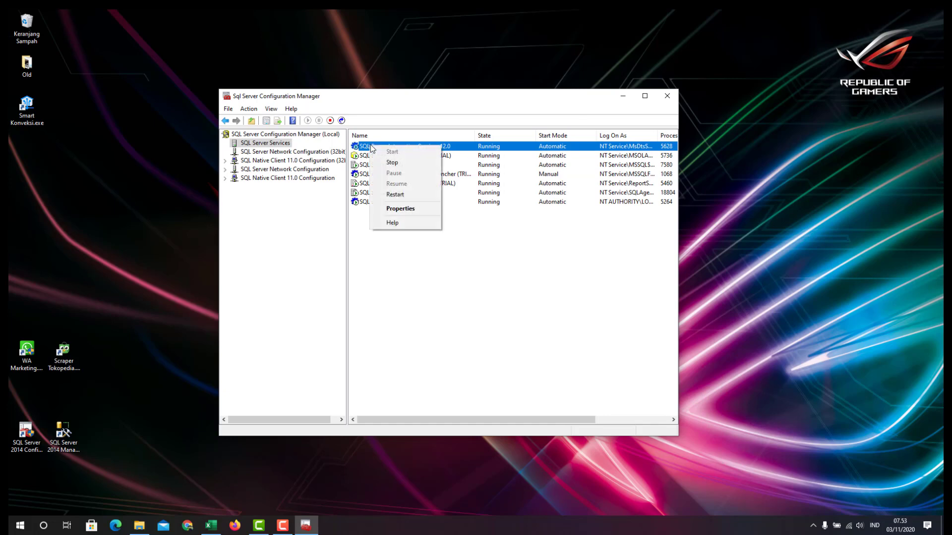
left_click(392, 207)
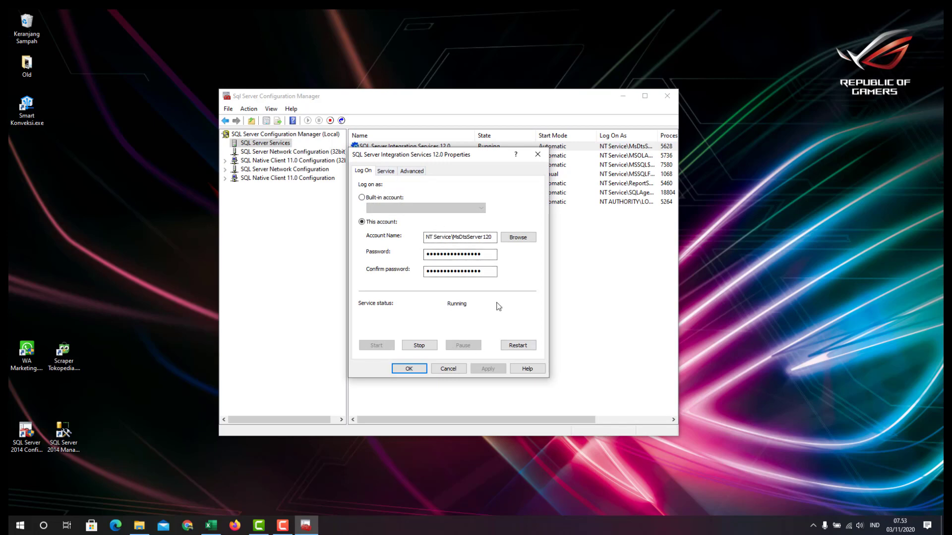
left_click(385, 171)
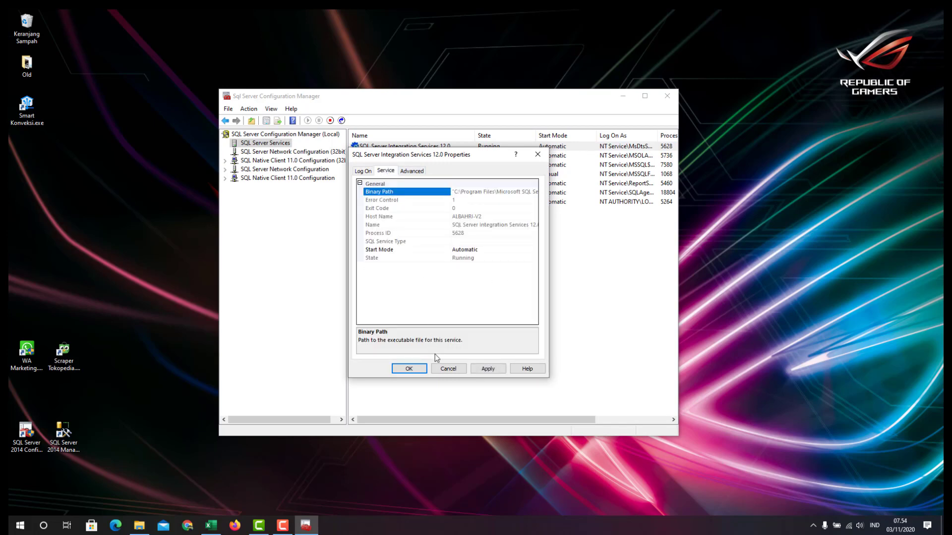
left_click(363, 170)
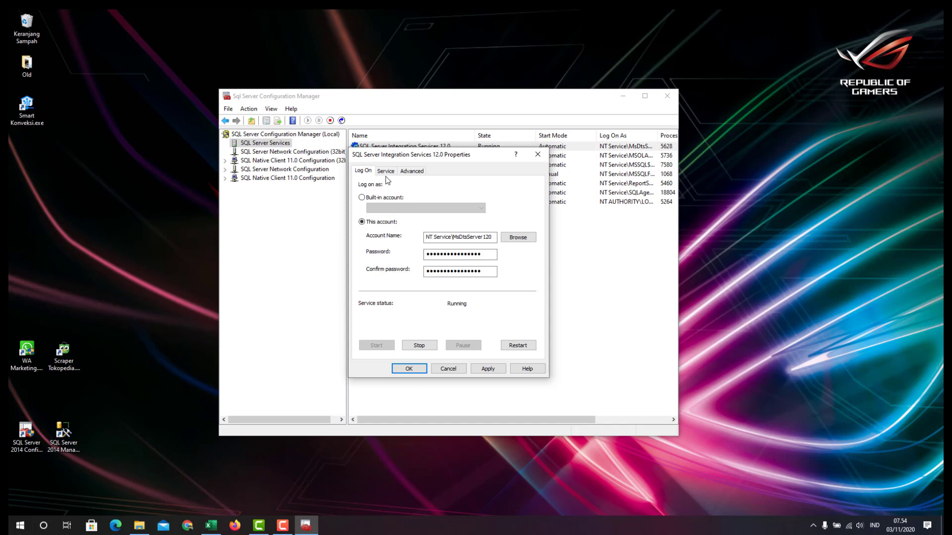
left_click(387, 171)
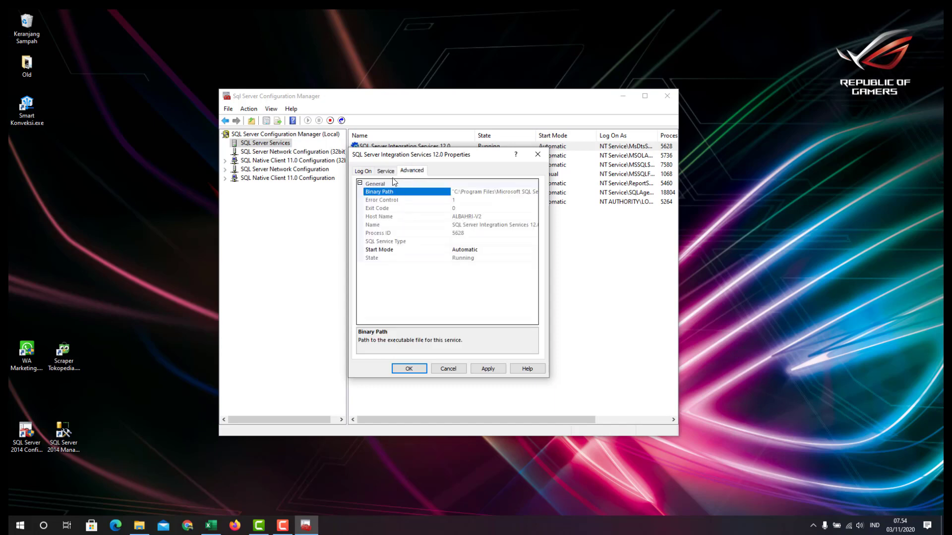
left_click(387, 172)
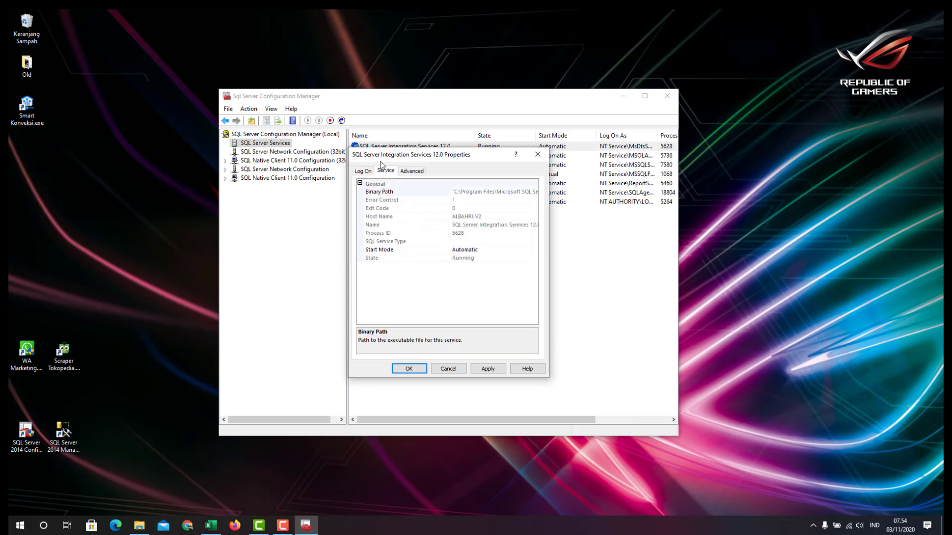
left_click(433, 254)
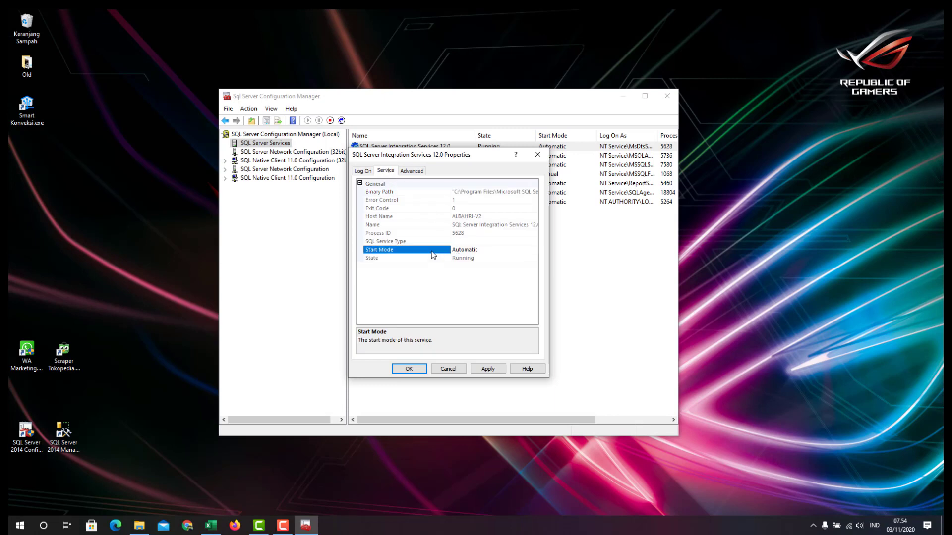
left_click(534, 249)
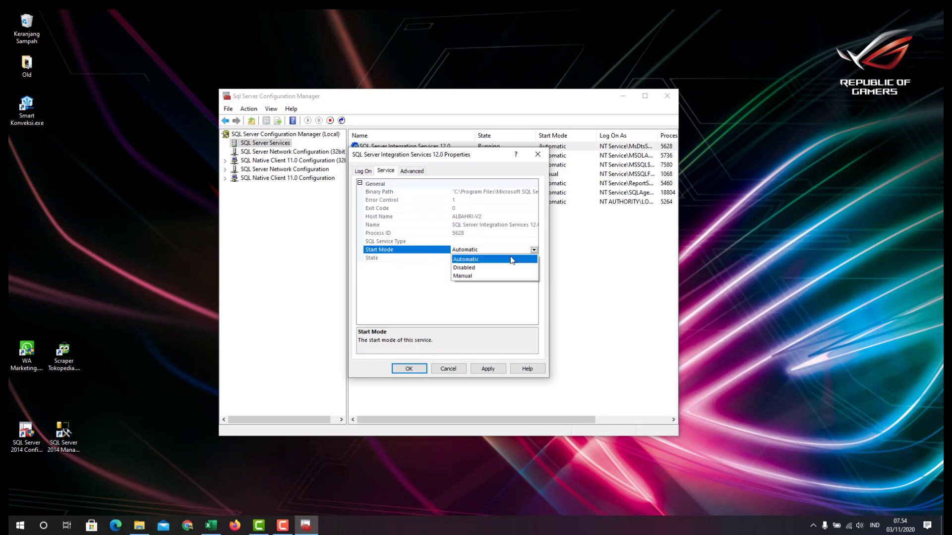
left_click(512, 259)
left_click(492, 373)
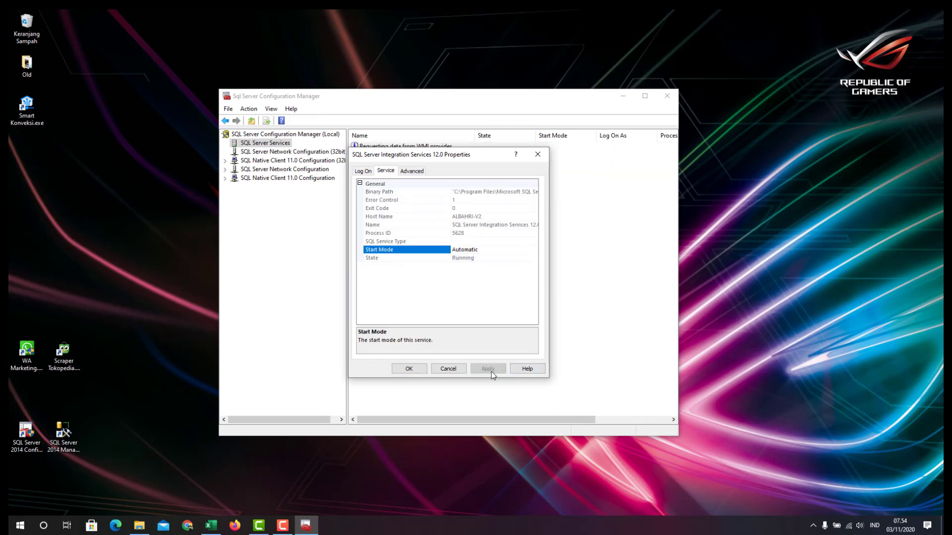
Restart Integration Services 12.0 from the Log On tab and close its properties with OK
left_click(362, 170)
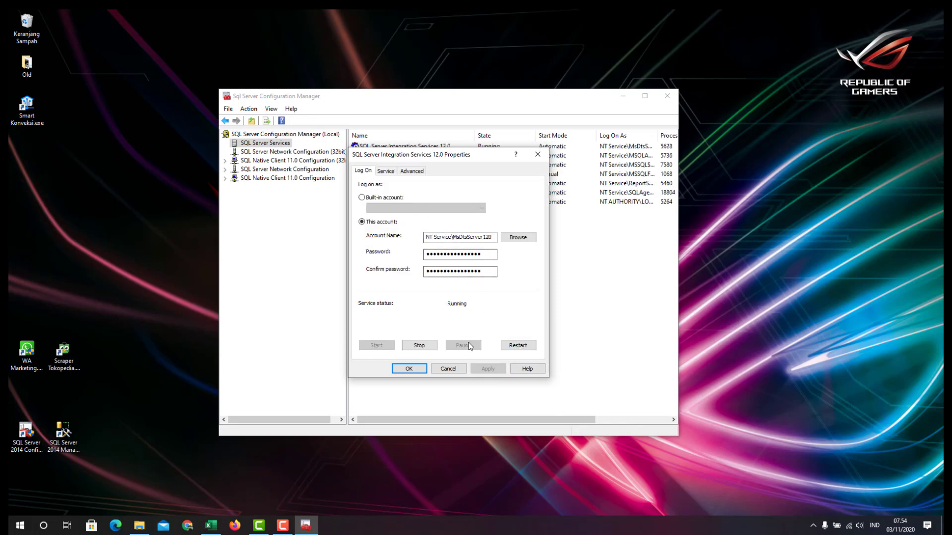
left_click(520, 348)
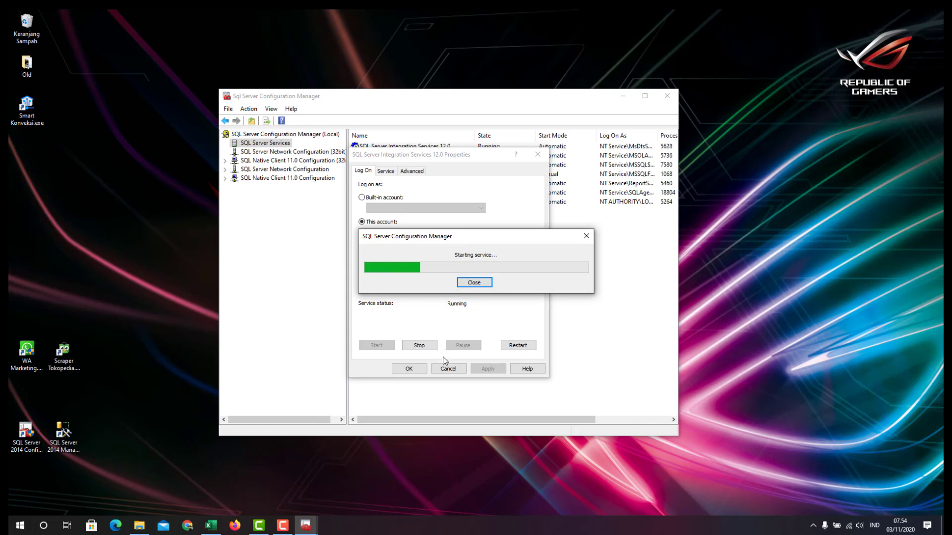
left_click(475, 283)
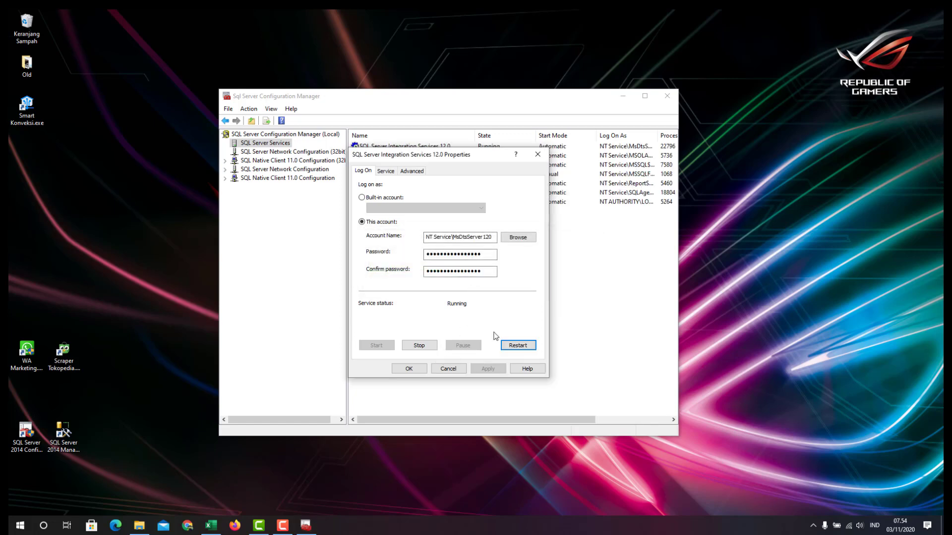
left_click(408, 368)
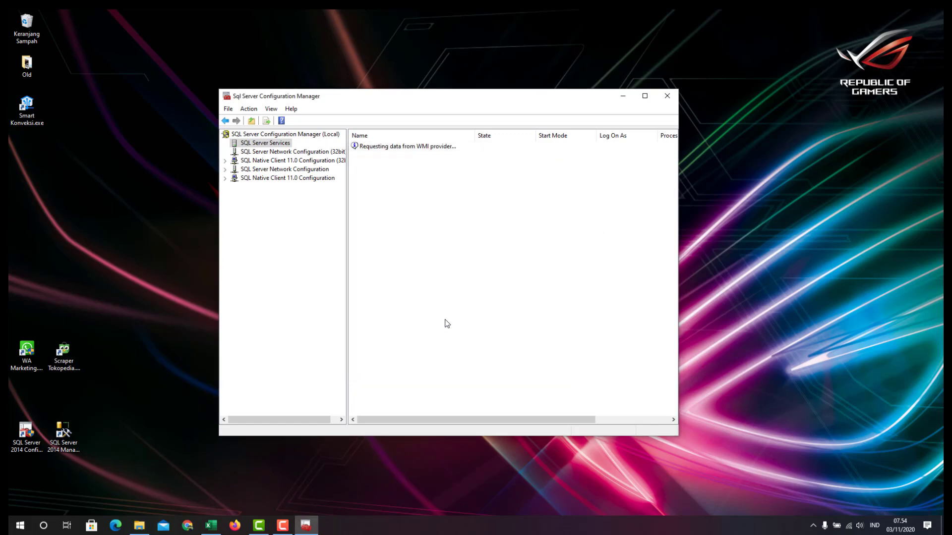
left_click(387, 165)
left_click(386, 157)
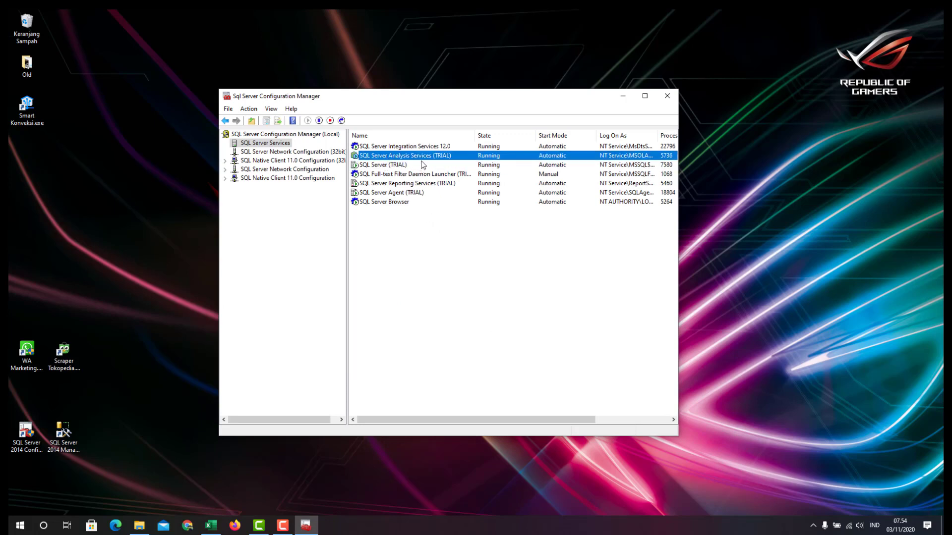
right_click(424, 157)
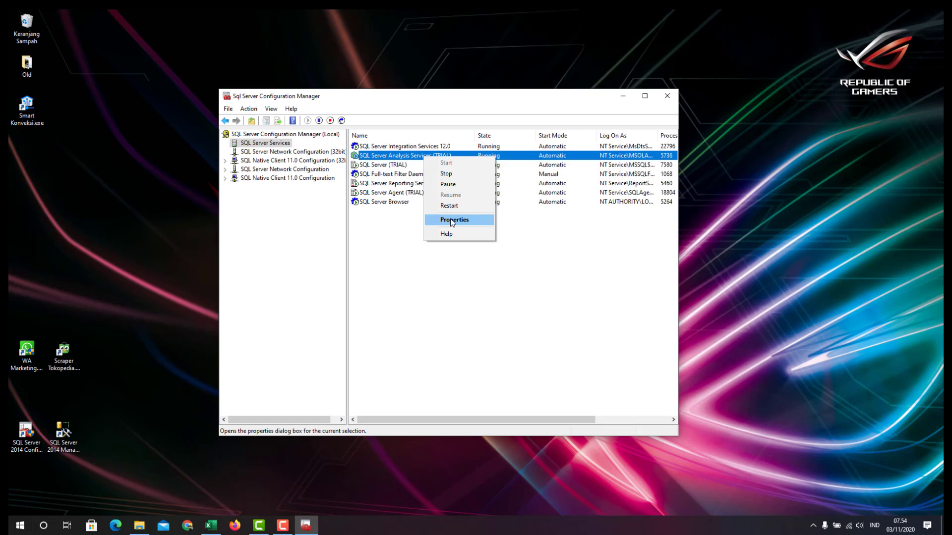
left_click(450, 219)
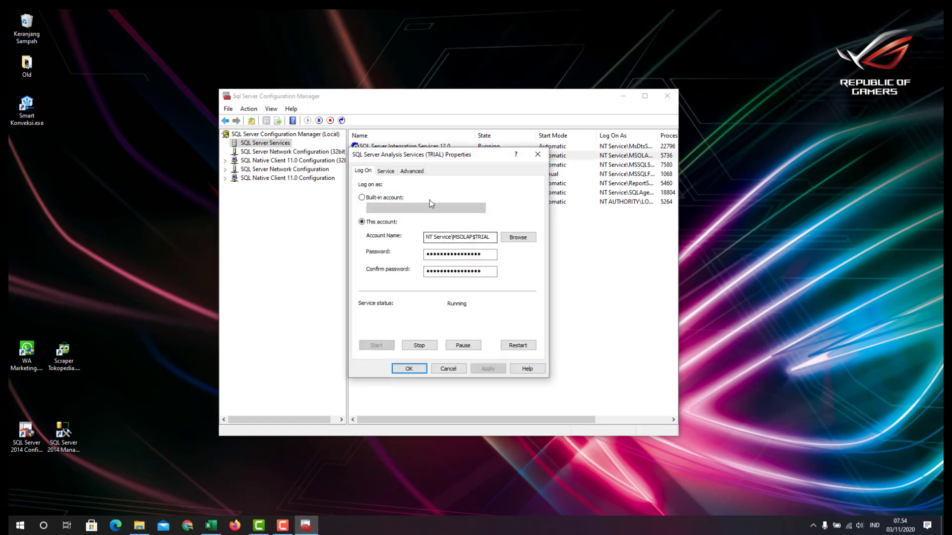
left_click(385, 171)
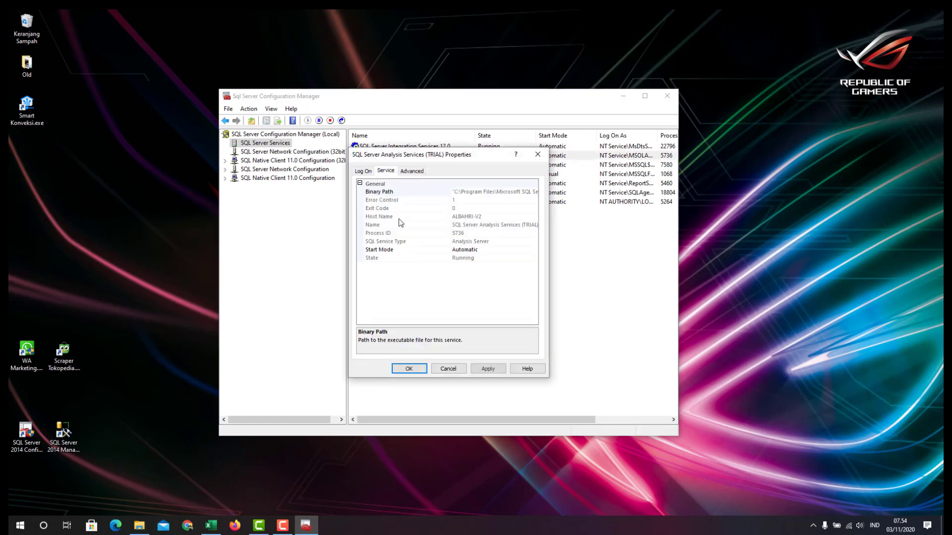
left_click(382, 251)
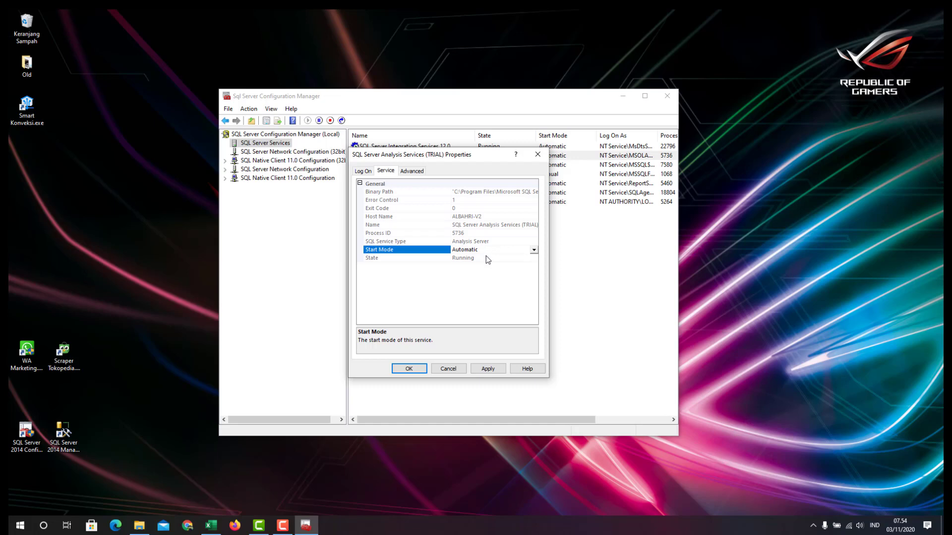
left_click(454, 368)
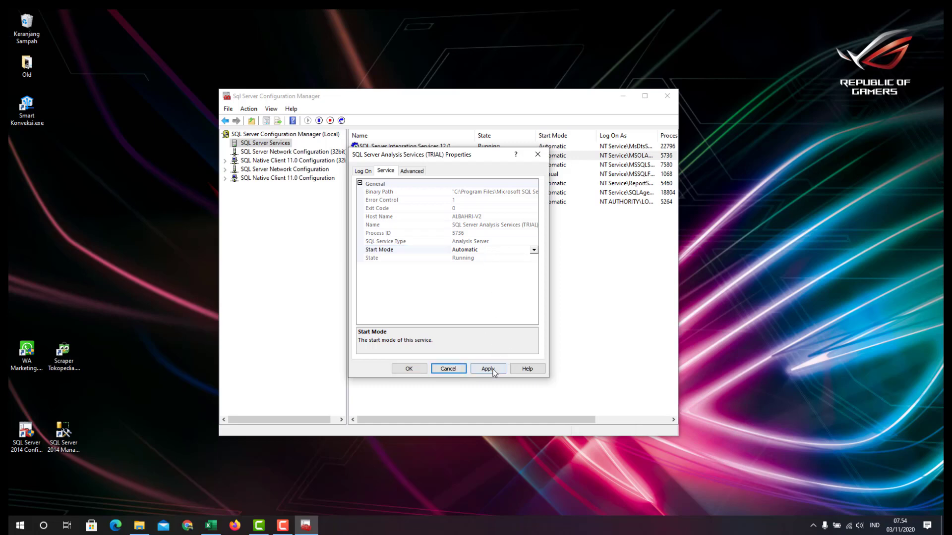
key("ctrl+shift+Tab")
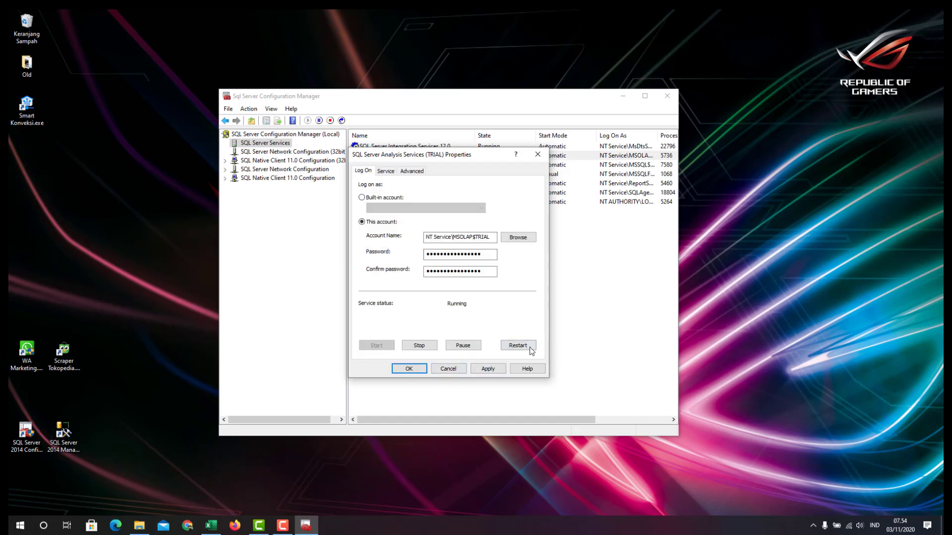
left_click(454, 370)
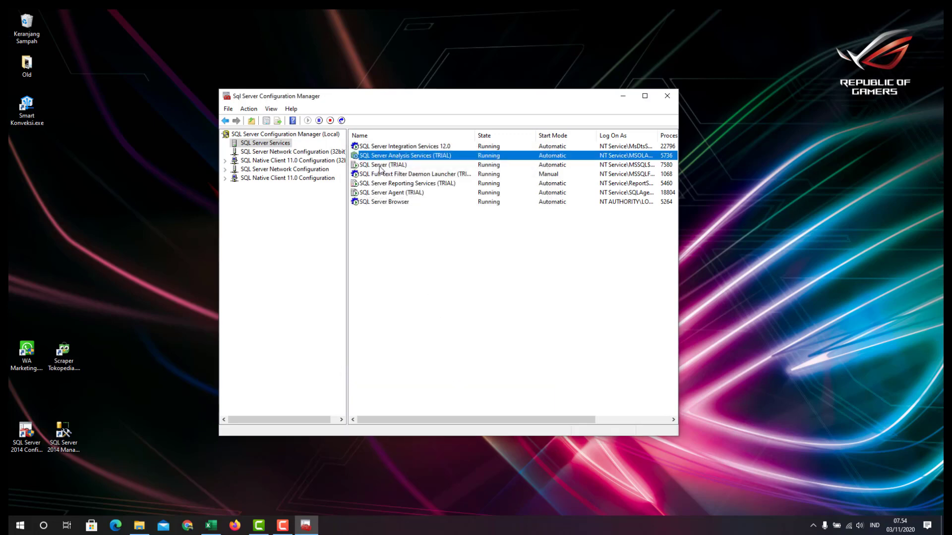
left_click(381, 166)
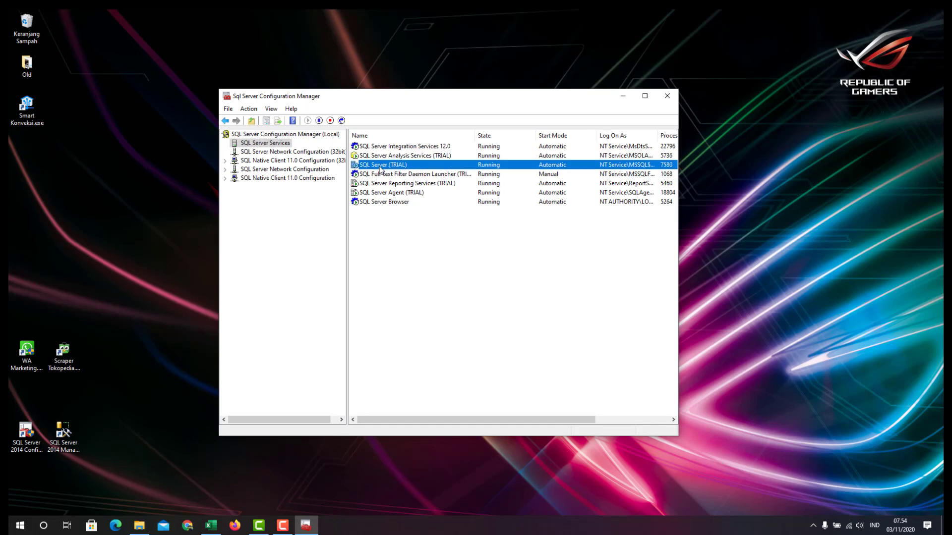
Verify SQL Server (TRIAL) Start Mode is Automatic, then cancel its properties unchanged
right_click(381, 170)
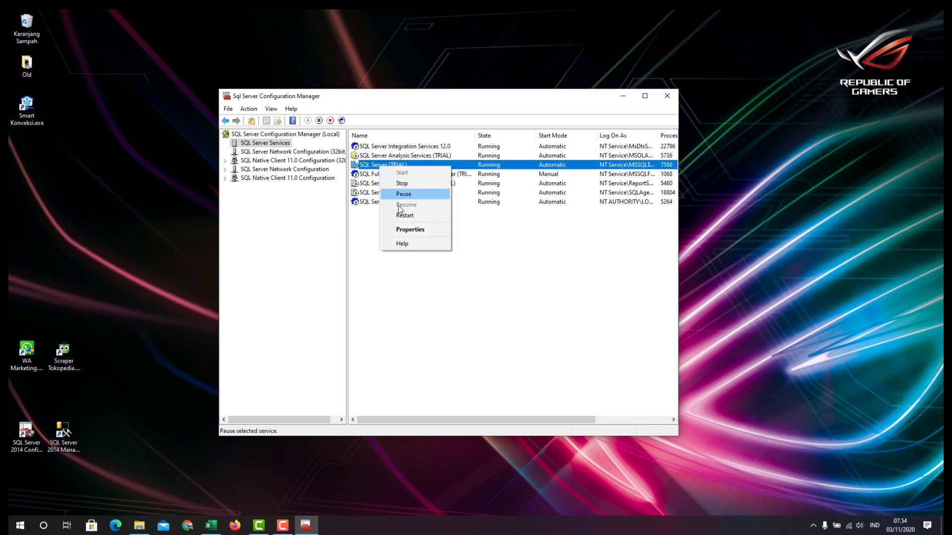
left_click(410, 230)
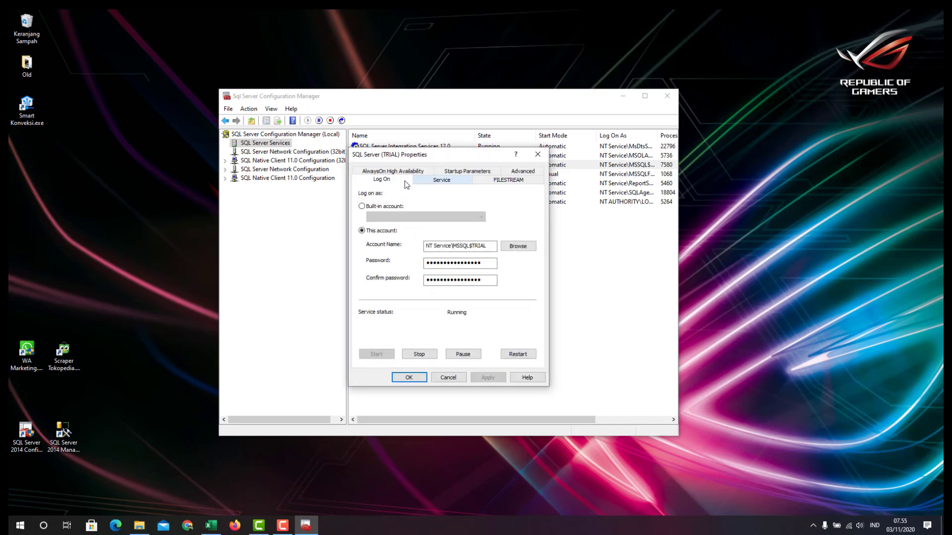
left_click(447, 182)
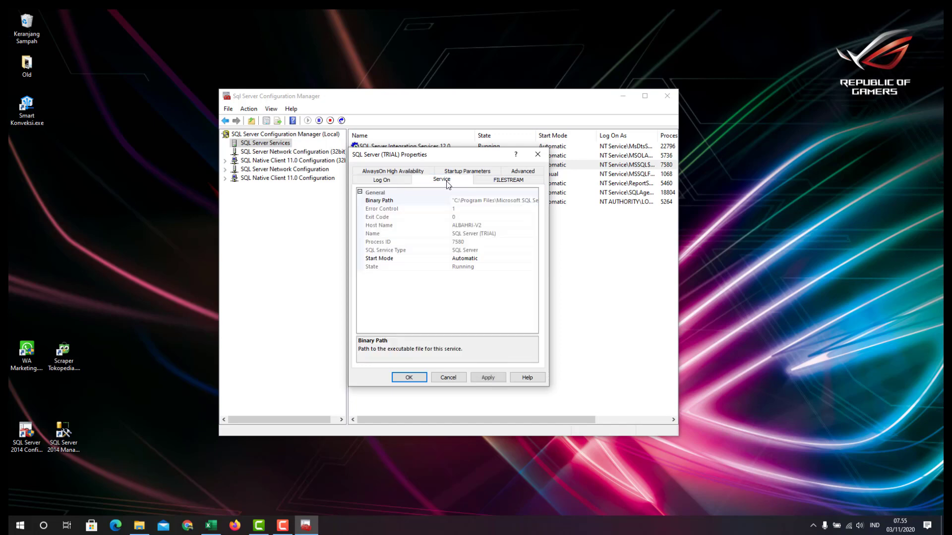
left_click(411, 260)
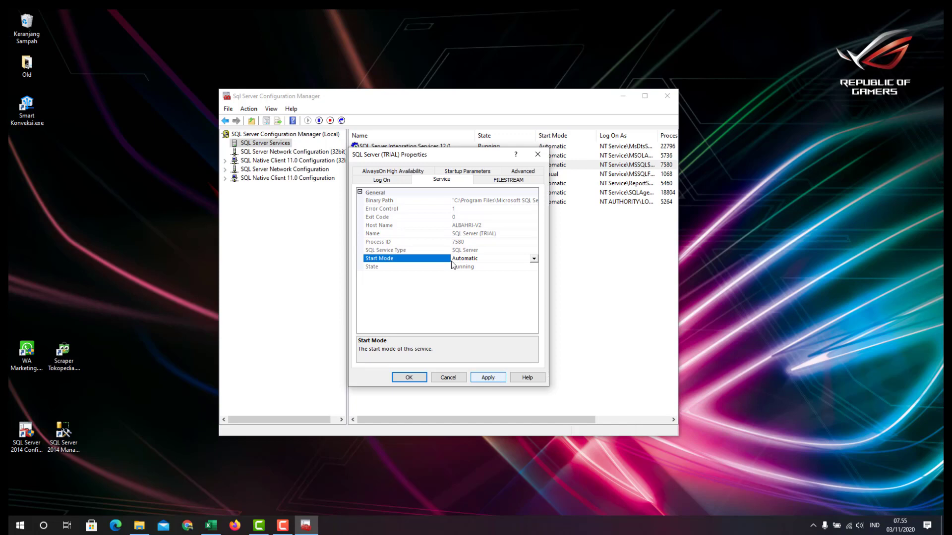
left_click(388, 179)
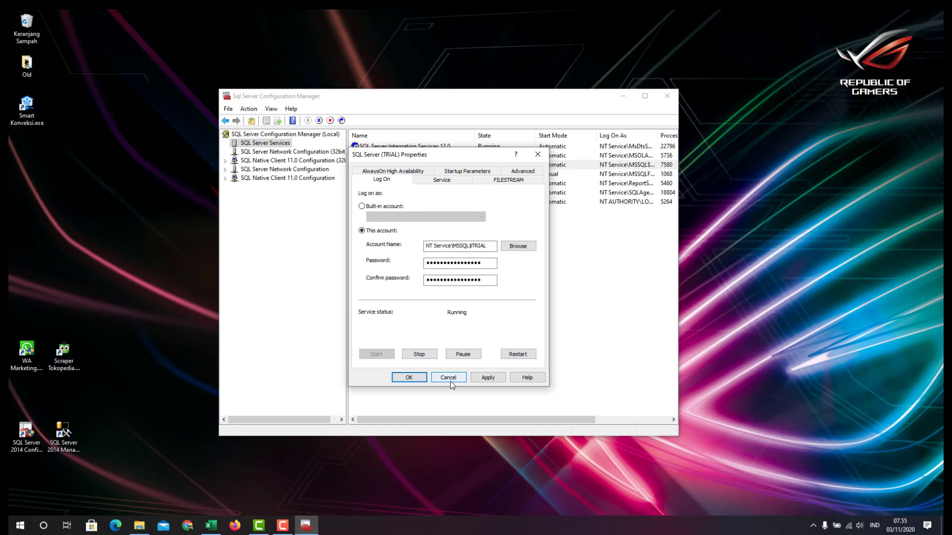
left_click_drag(424, 153, 327, 136)
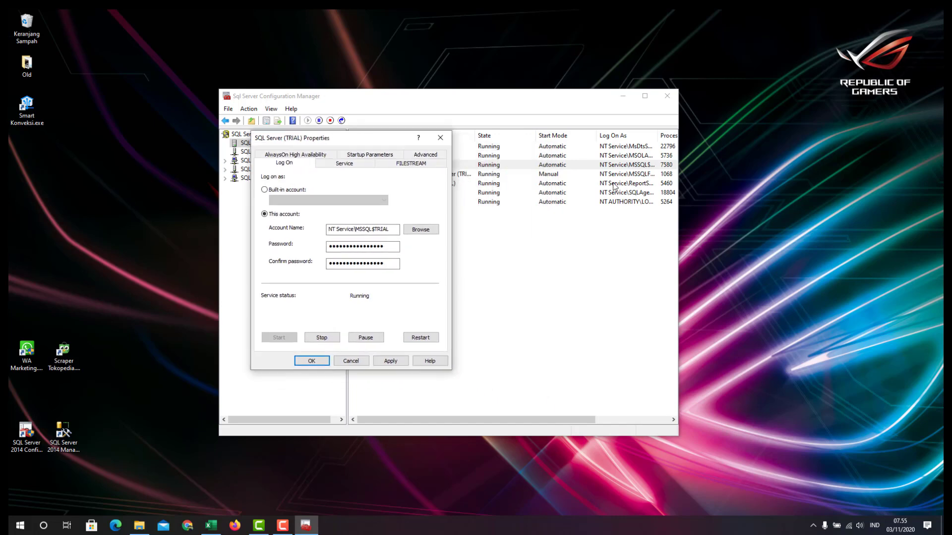
left_click(363, 362)
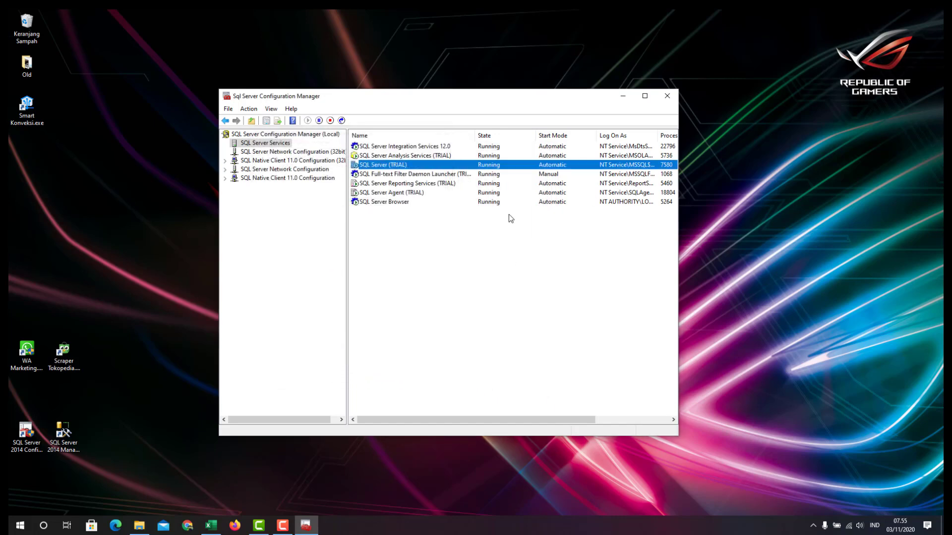
Change the Full-text Filter Daemon Launcher (TRIAL) start mode from Manual to Automatic
left_click(397, 176)
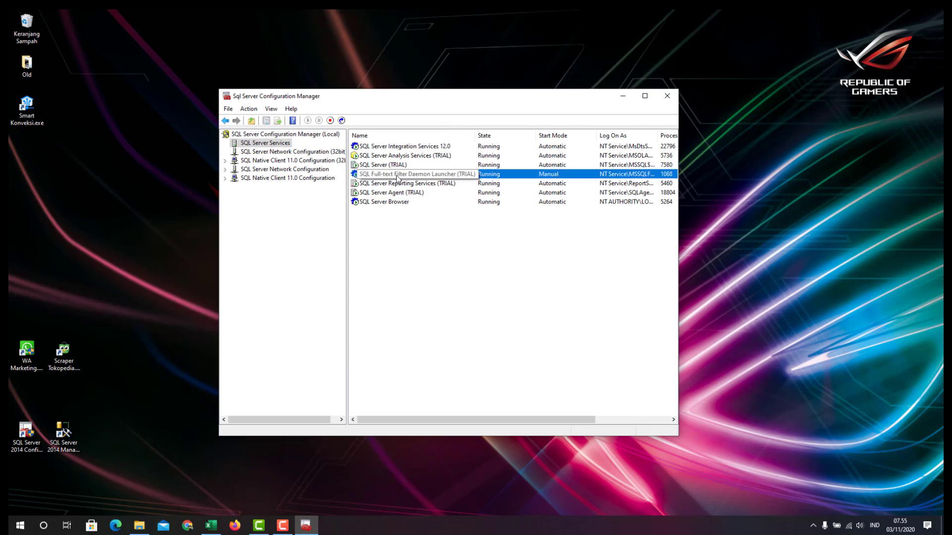
right_click(398, 178)
left_click(430, 240)
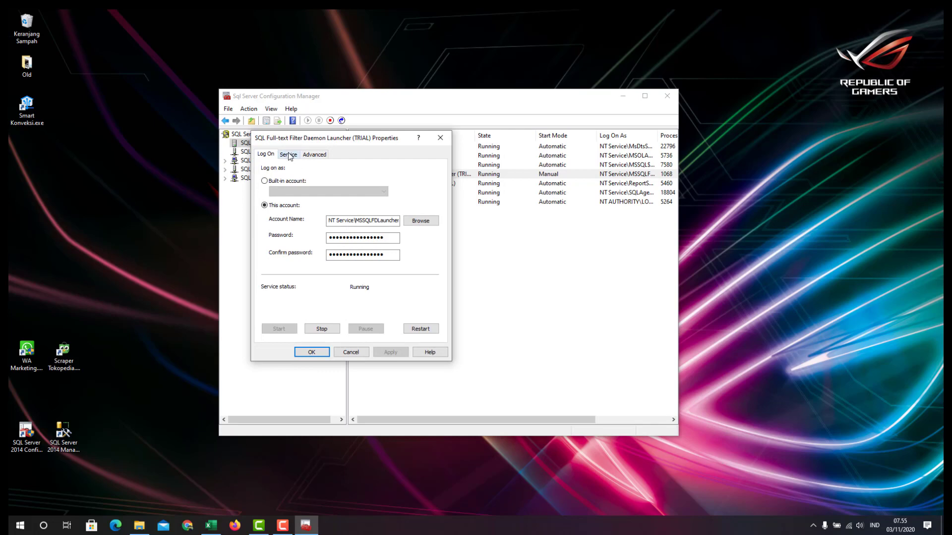
left_click(288, 154)
left_click(392, 234)
left_click(368, 242)
left_click(390, 352)
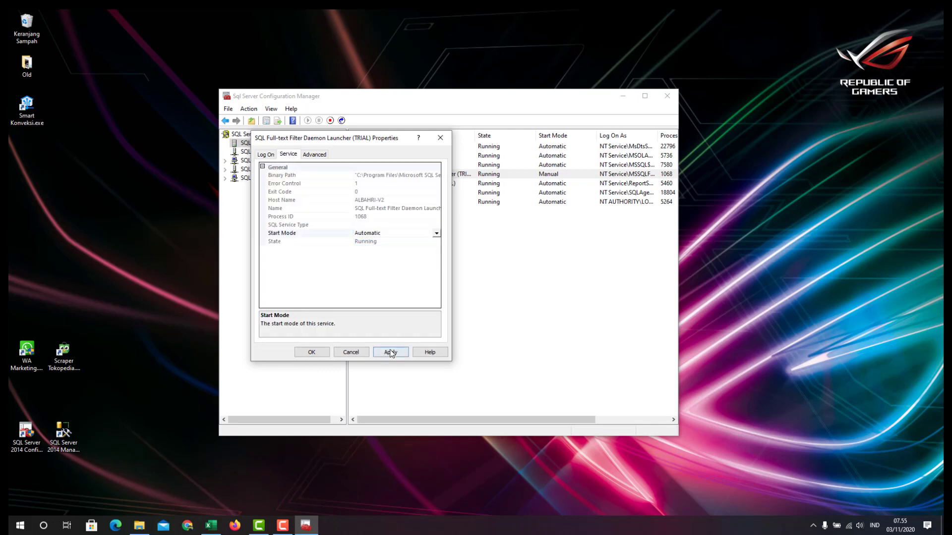
left_click(384, 353)
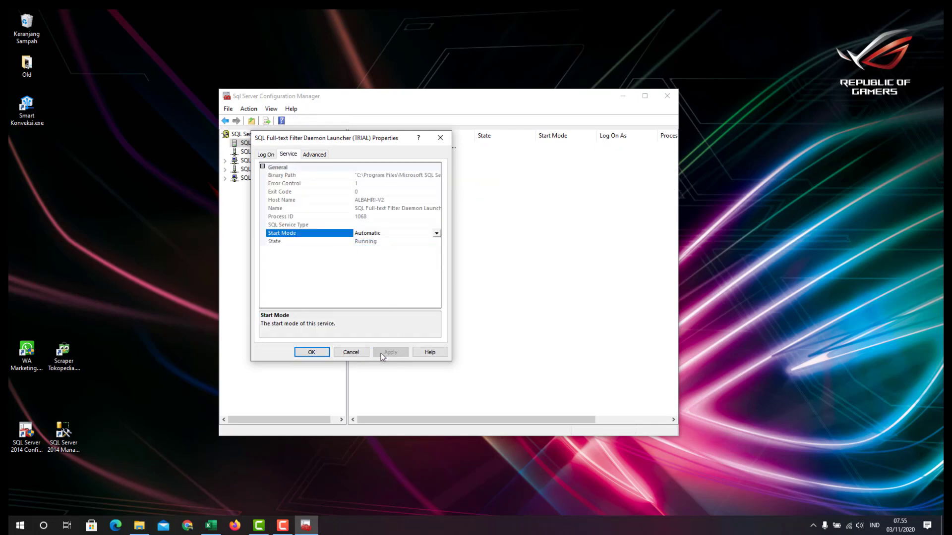
left_click(317, 353)
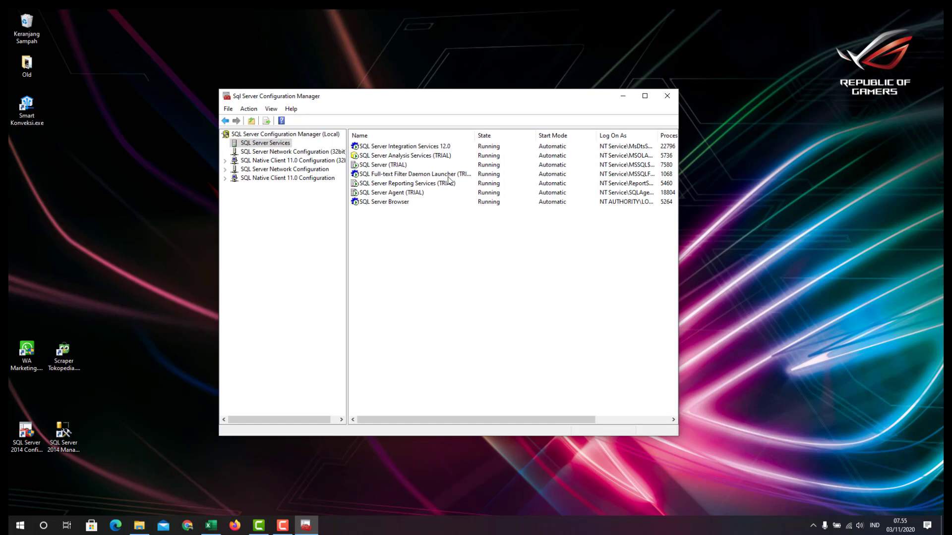
left_click(390, 184)
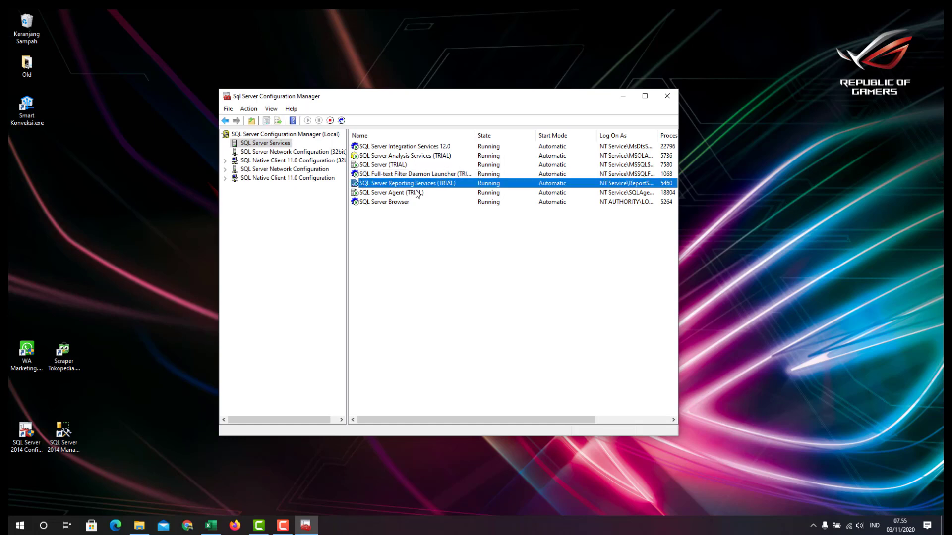
right_click(424, 188)
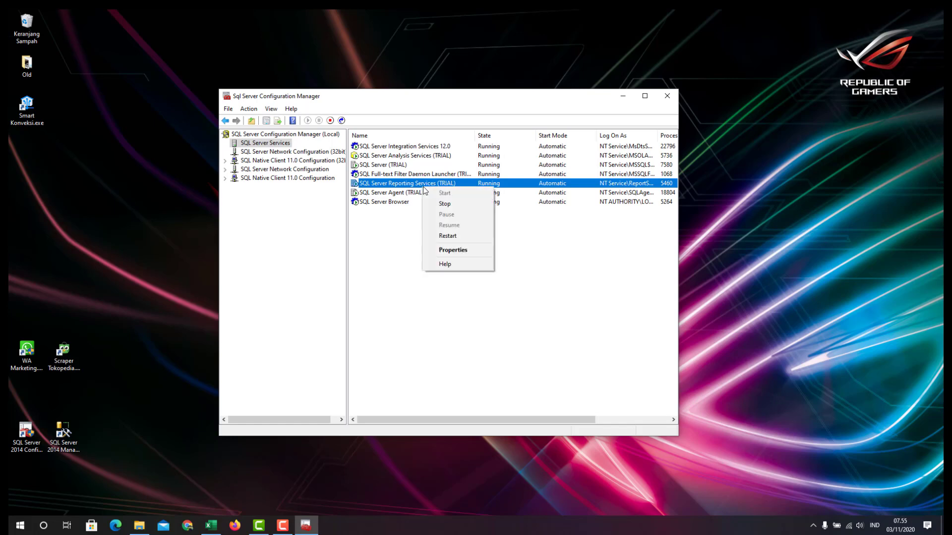
left_click(446, 249)
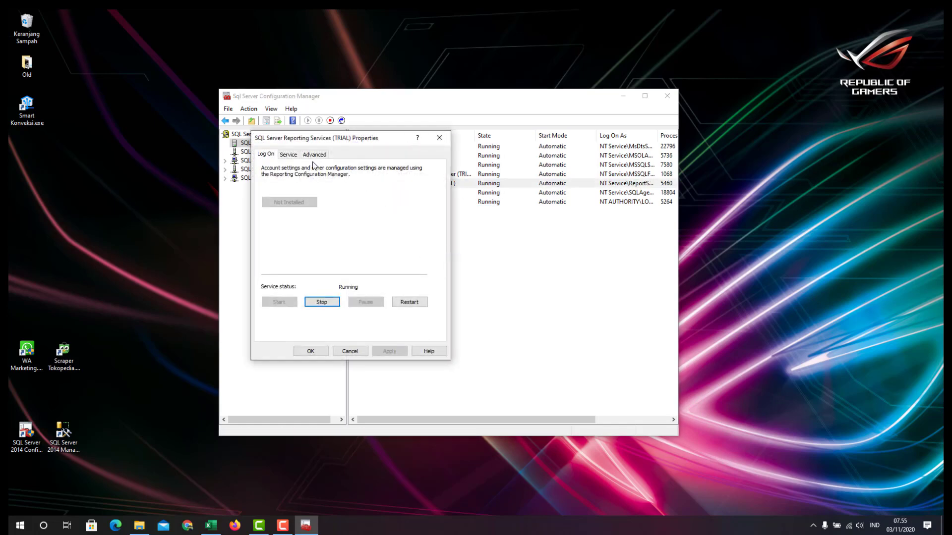
left_click(288, 154)
left_click(386, 233)
left_click(382, 282)
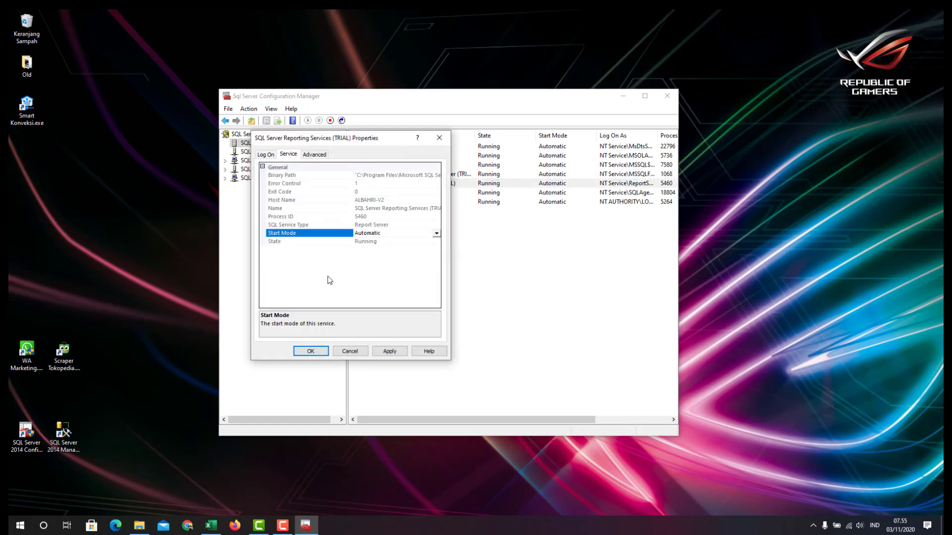
left_click(349, 351)
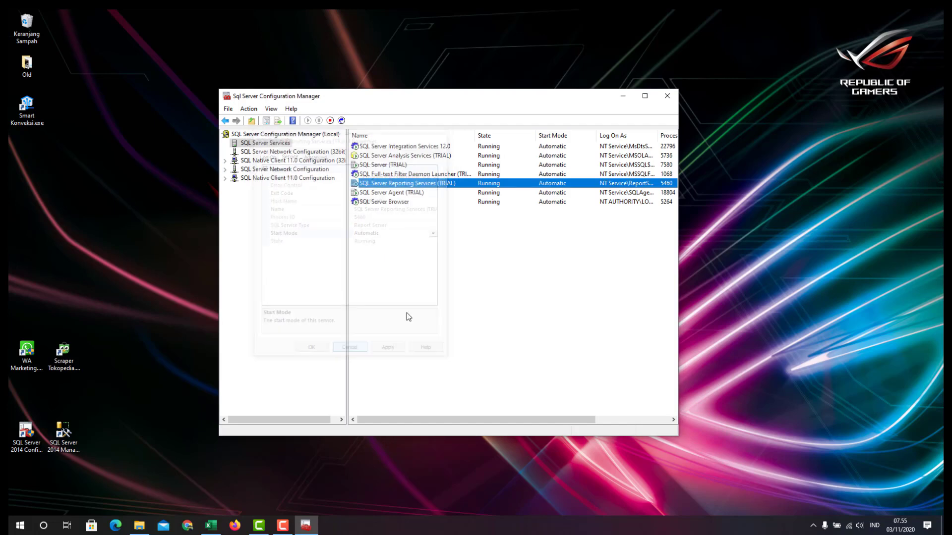
left_click(368, 194)
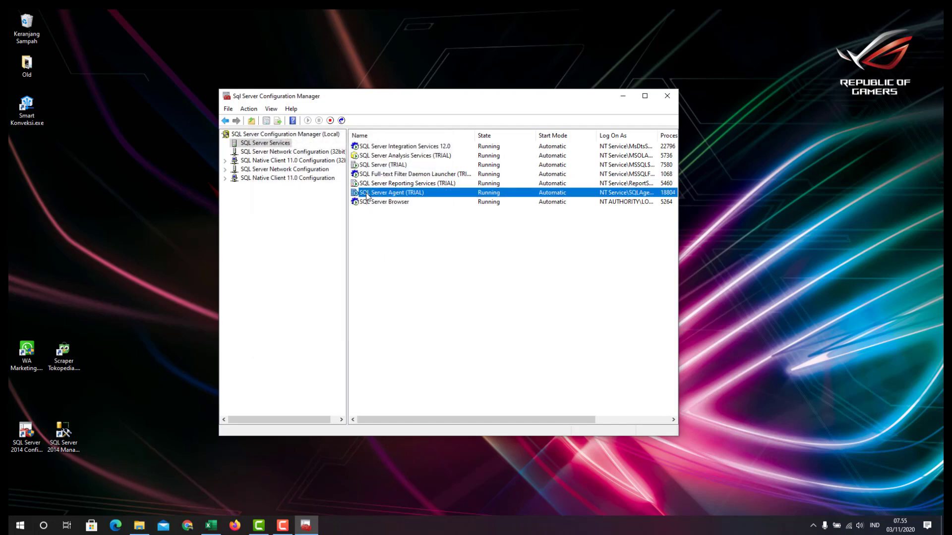
right_click(368, 195)
left_click(395, 256)
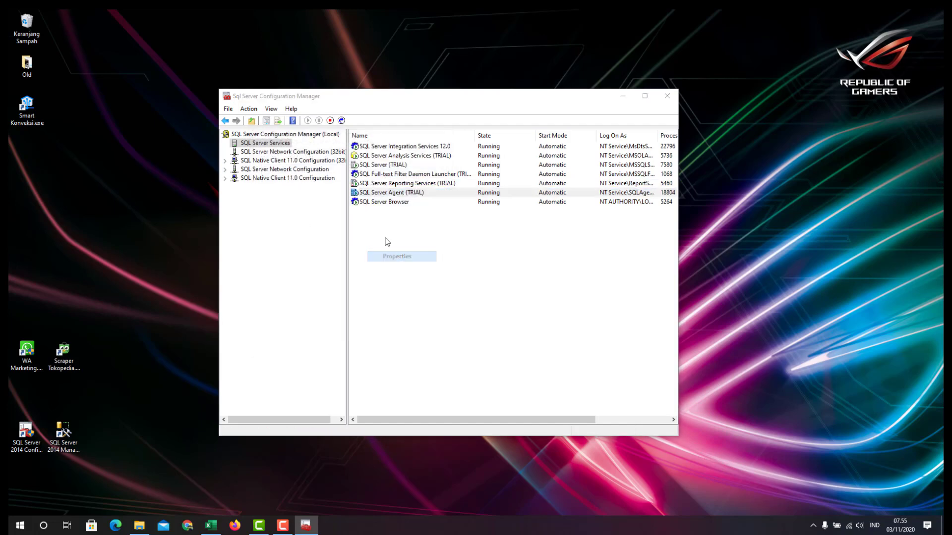
left_click(289, 155)
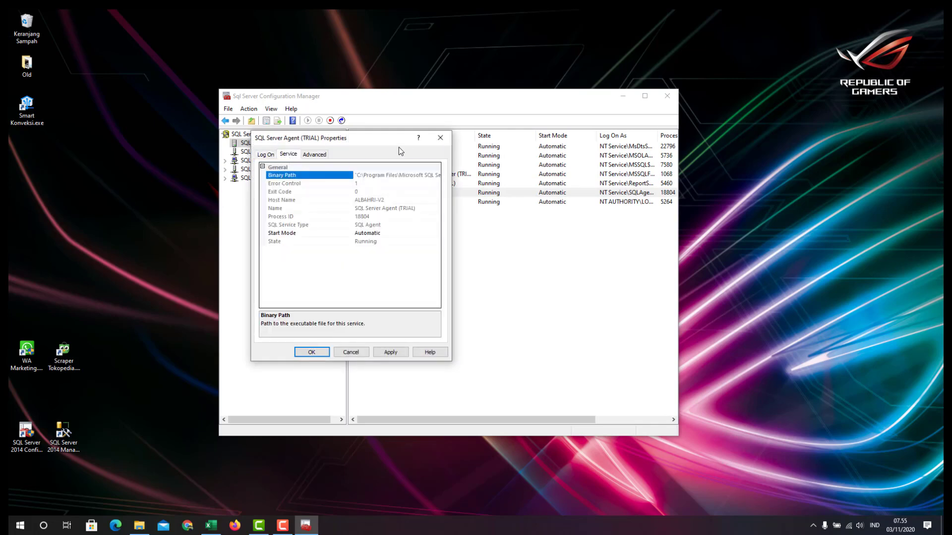
left_click(439, 138)
left_click(394, 201)
right_click(393, 203)
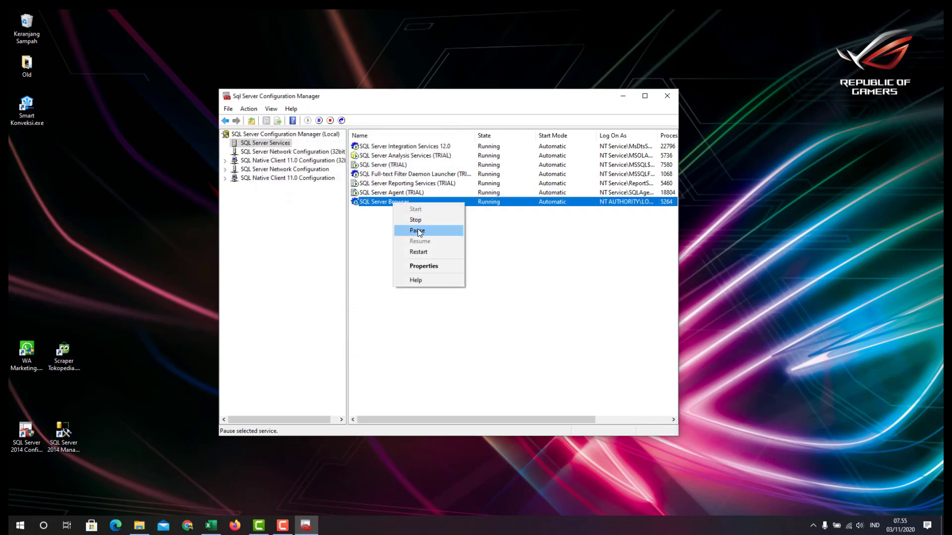
left_click(424, 266)
left_click(288, 154)
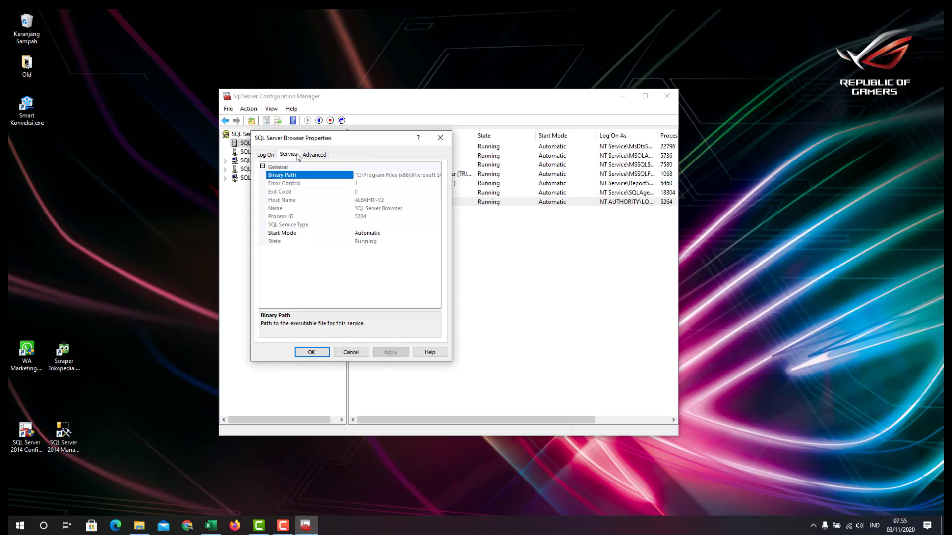
left_click(440, 138)
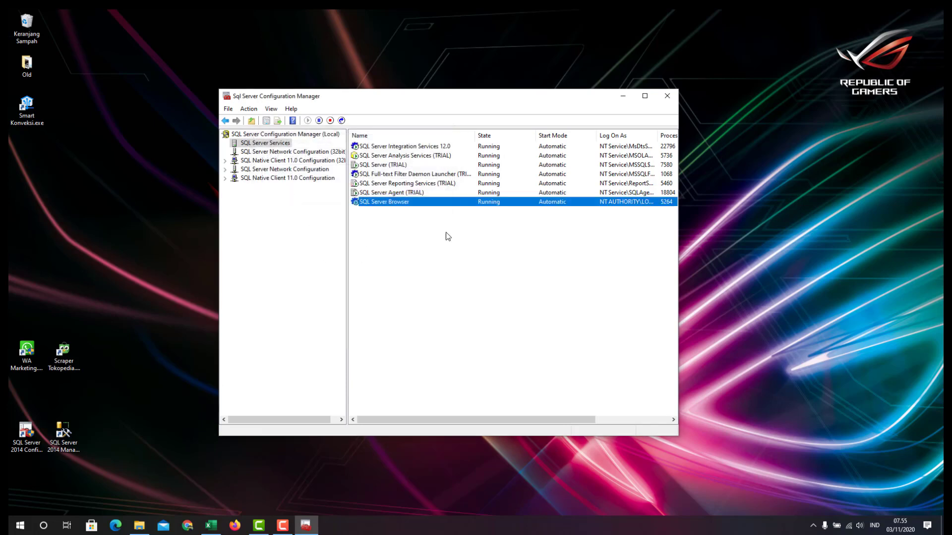
left_click(248, 154)
left_click(265, 143)
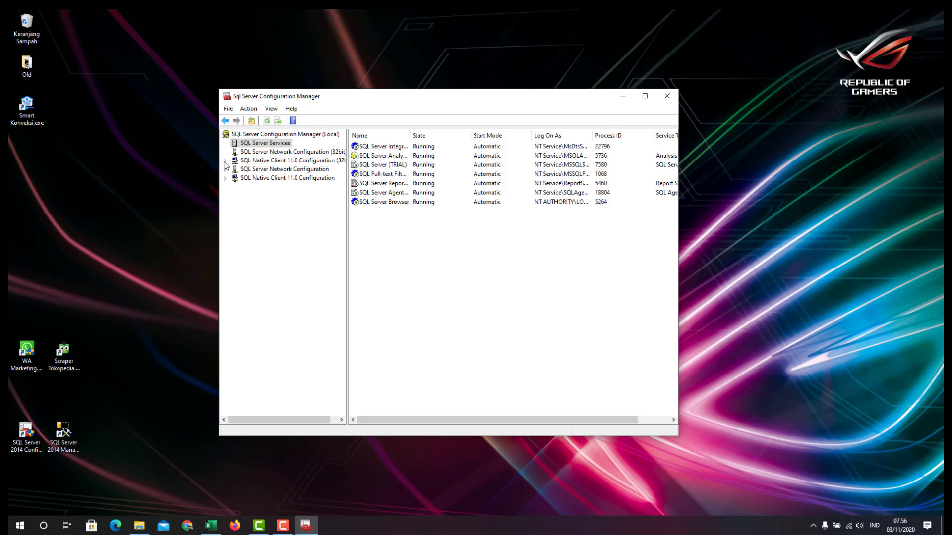
Expand the 32-bit Native Client's Client Protocols and view Shared Memory properties
left_click(278, 161)
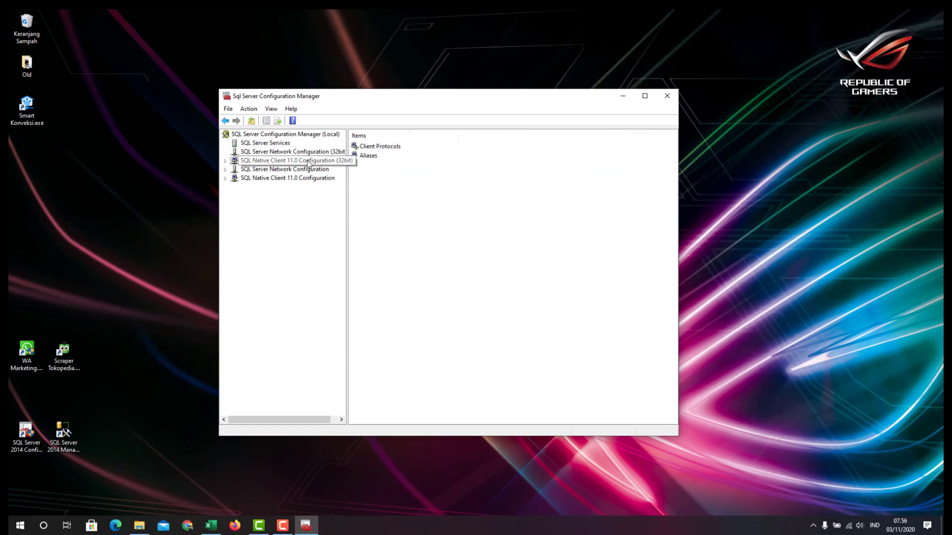
left_click(227, 161)
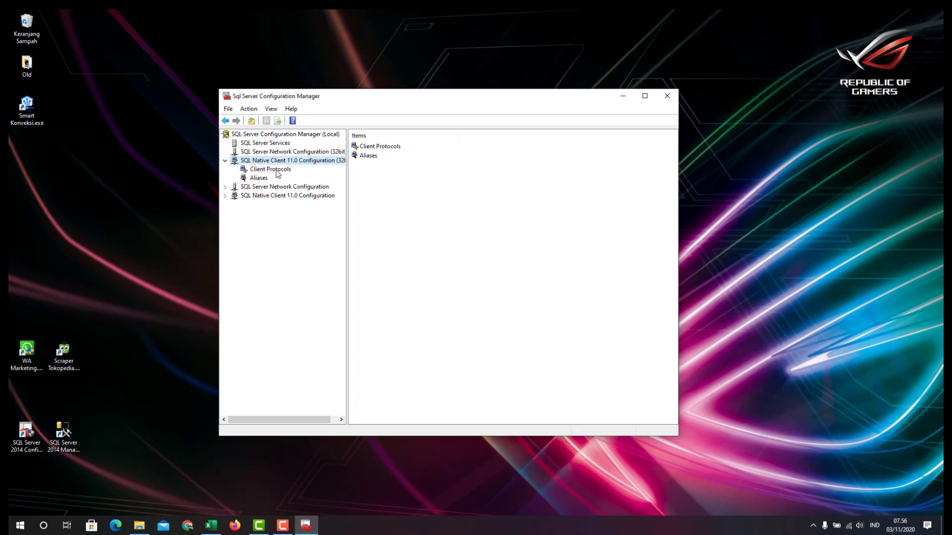
left_click(277, 170)
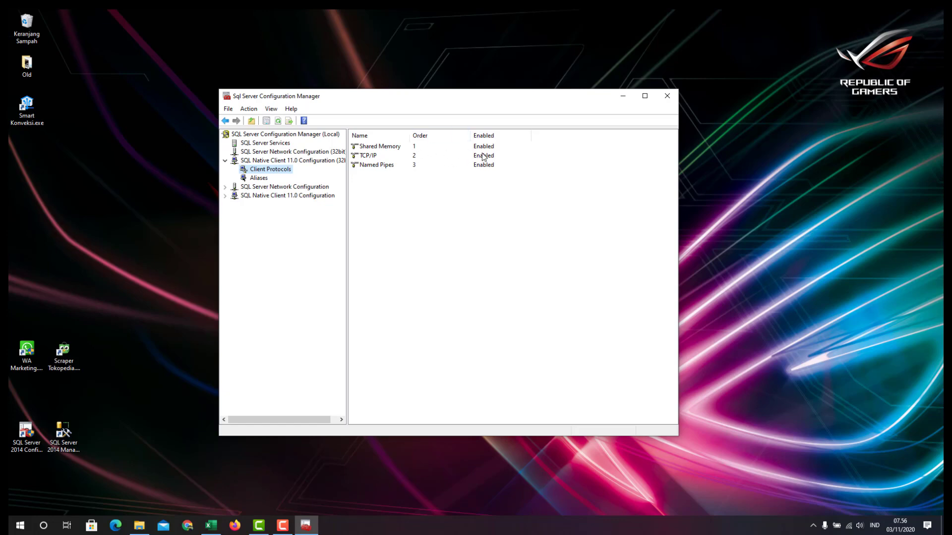
left_click(387, 152)
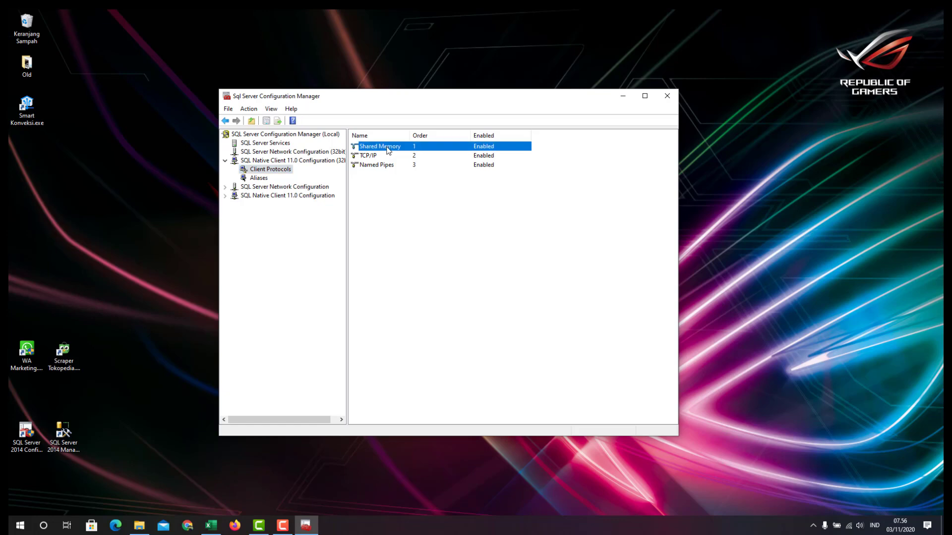
right_click(388, 150)
left_click(415, 188)
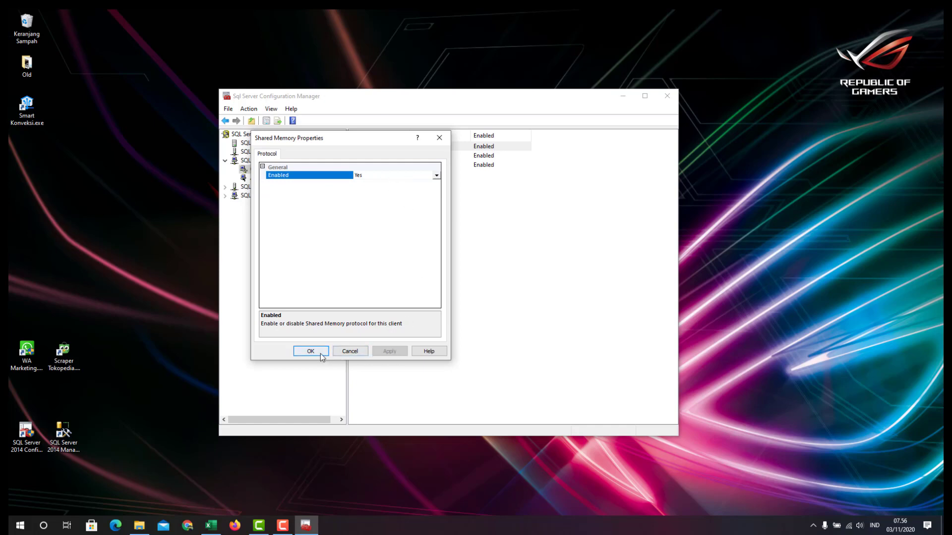
left_click(350, 352)
Confirm TCP/IP and Named Pipes show Enabled = Yes, then select SQL Server Network Configuration
left_click(368, 156)
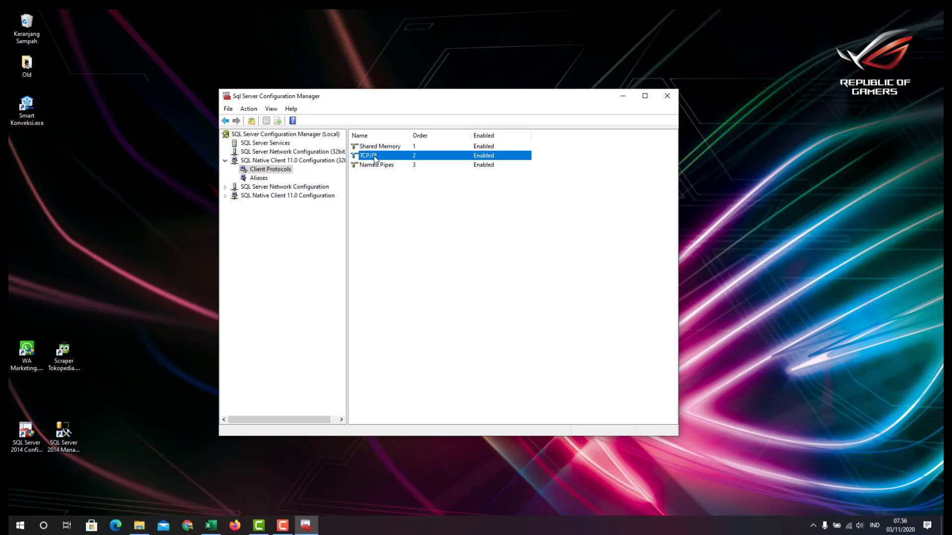
right_click(374, 159)
left_click(404, 199)
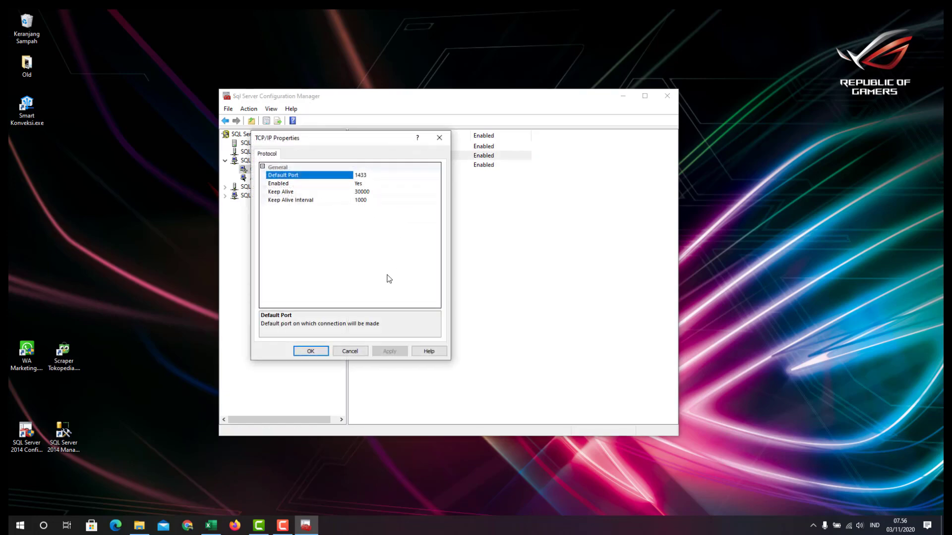
left_click(325, 183)
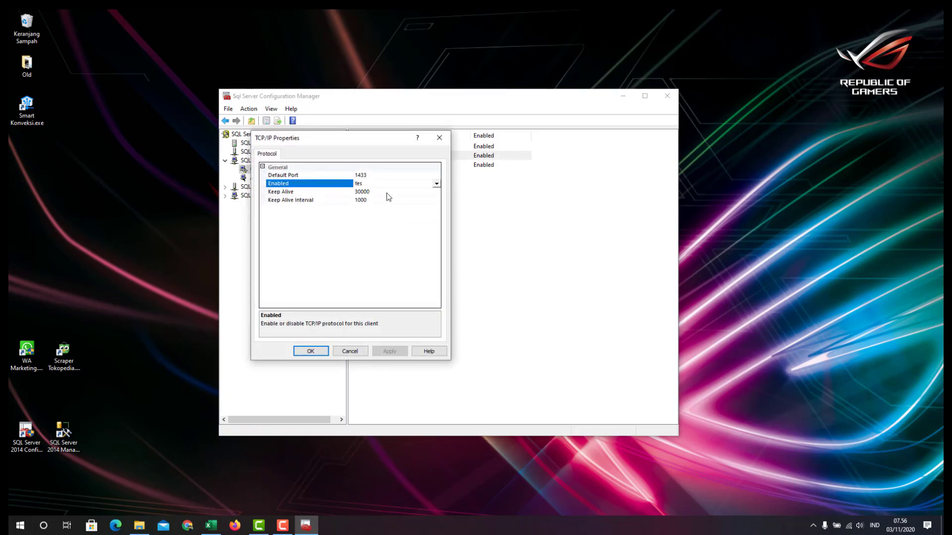
left_click(348, 351)
left_click(369, 166)
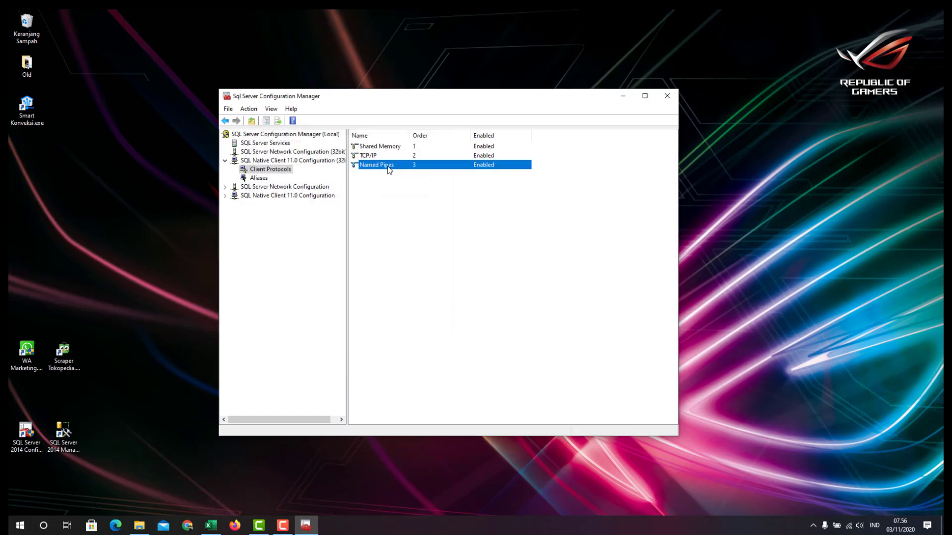
right_click(389, 168)
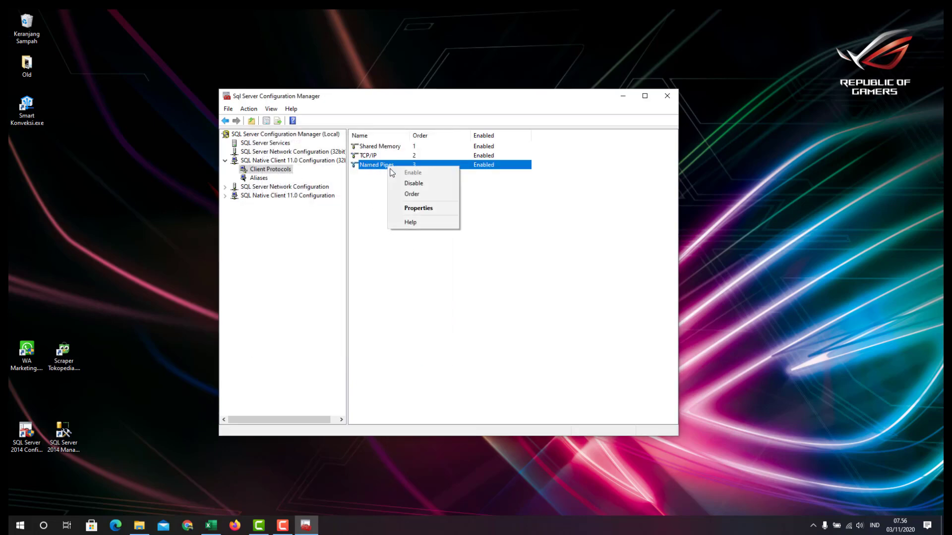
left_click(412, 209)
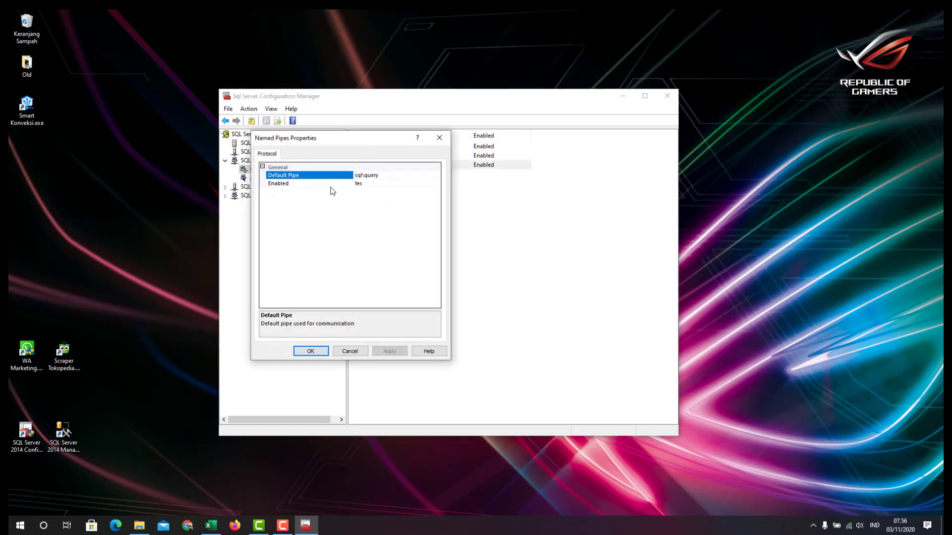
left_click(330, 185)
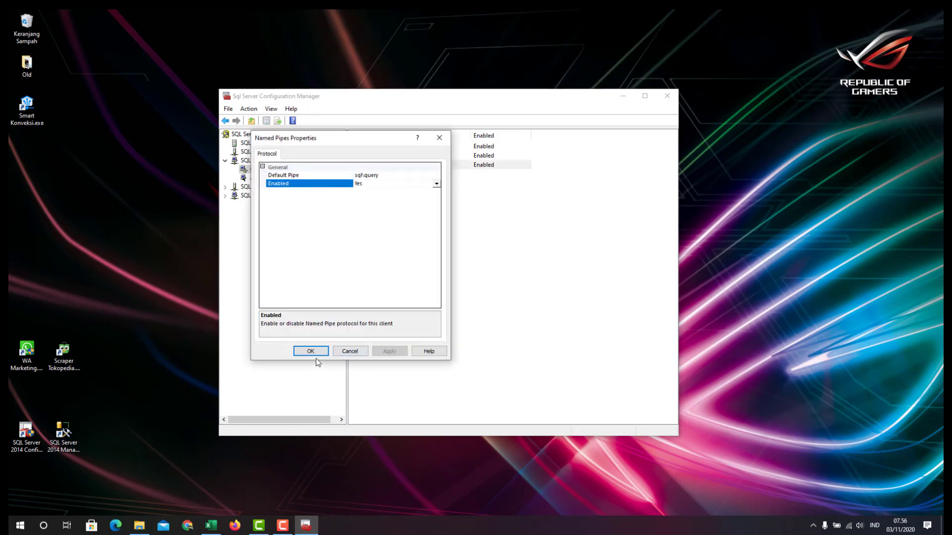
left_click(349, 352)
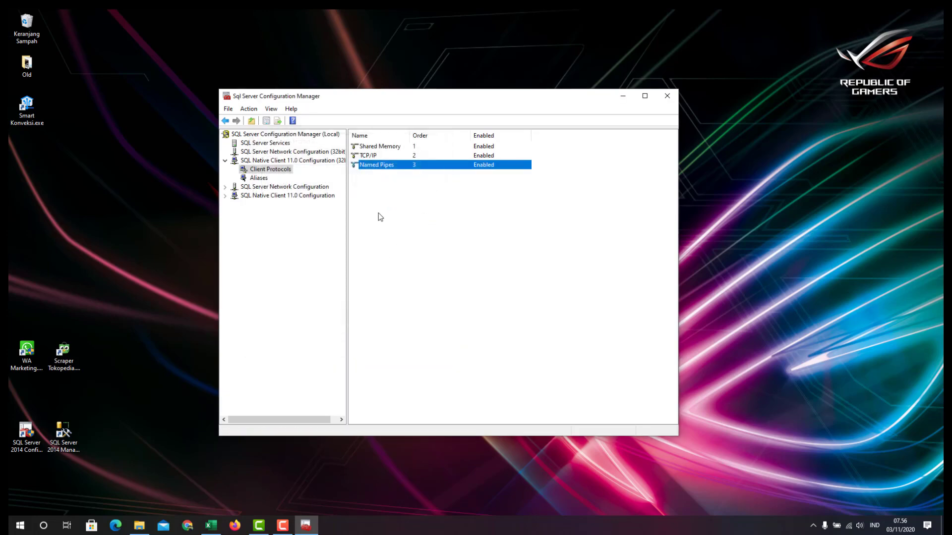
left_click(255, 181)
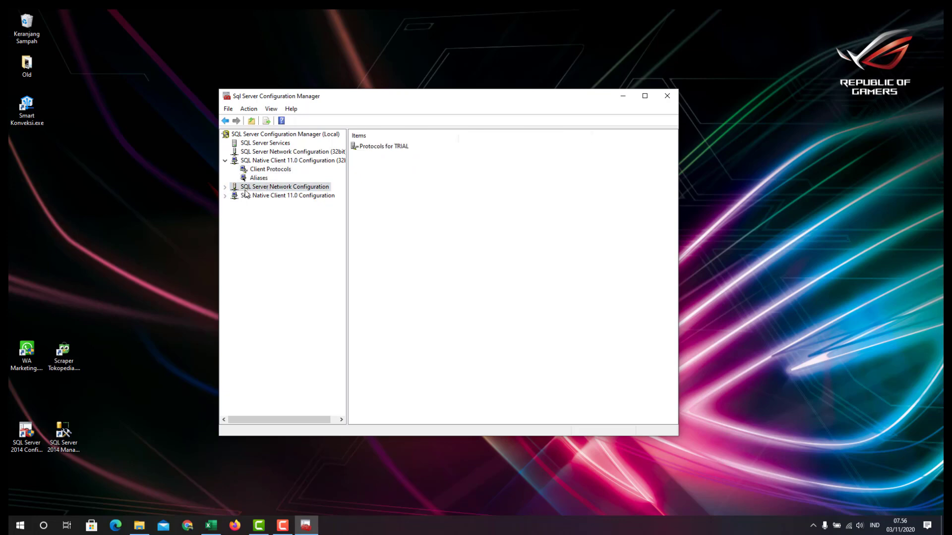
Expand Protocols for TRIAL and check Shared Memory, Named Pipes and TCP/IP properties
left_click(225, 188)
left_click(251, 196)
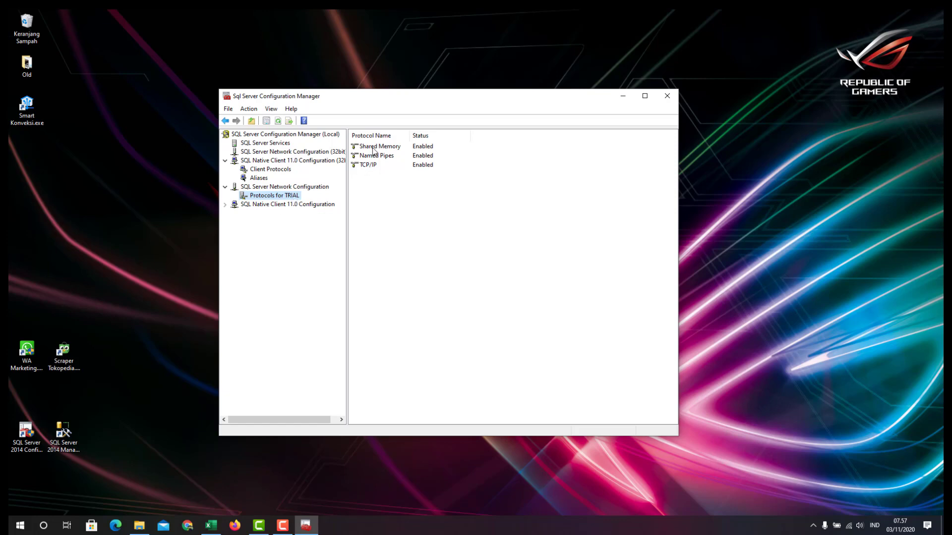
right_click(398, 147)
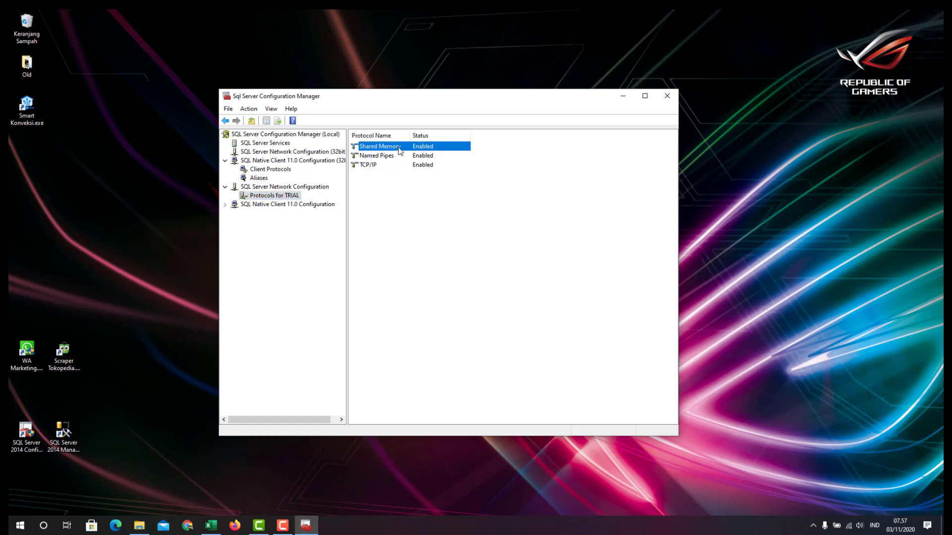
left_click(428, 178)
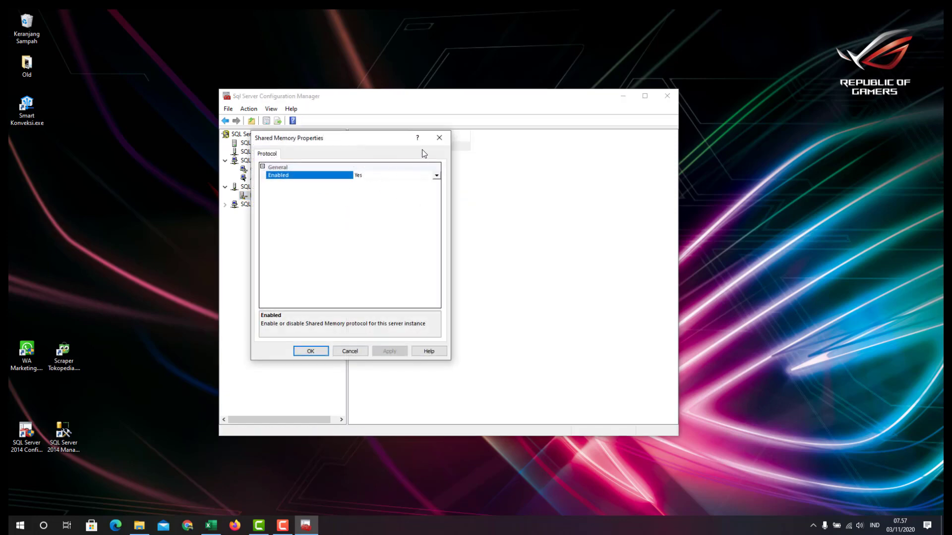
key("Escape")
right_click(383, 155)
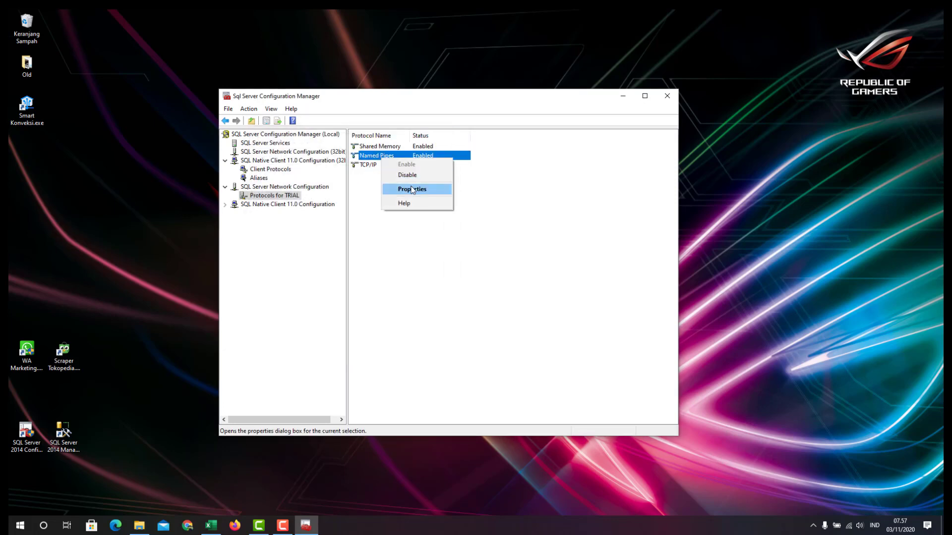
left_click(406, 189)
left_click(440, 138)
right_click(394, 164)
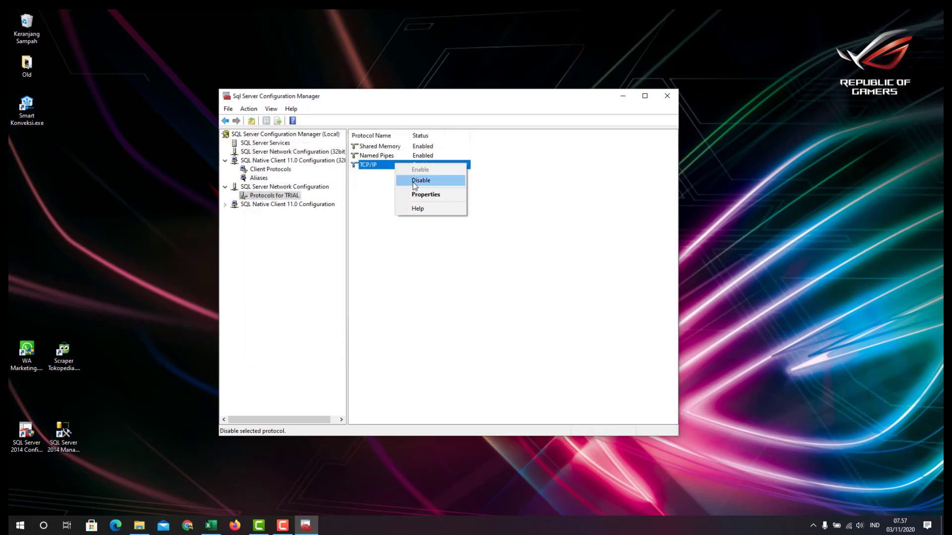
left_click(418, 196)
left_click(440, 137)
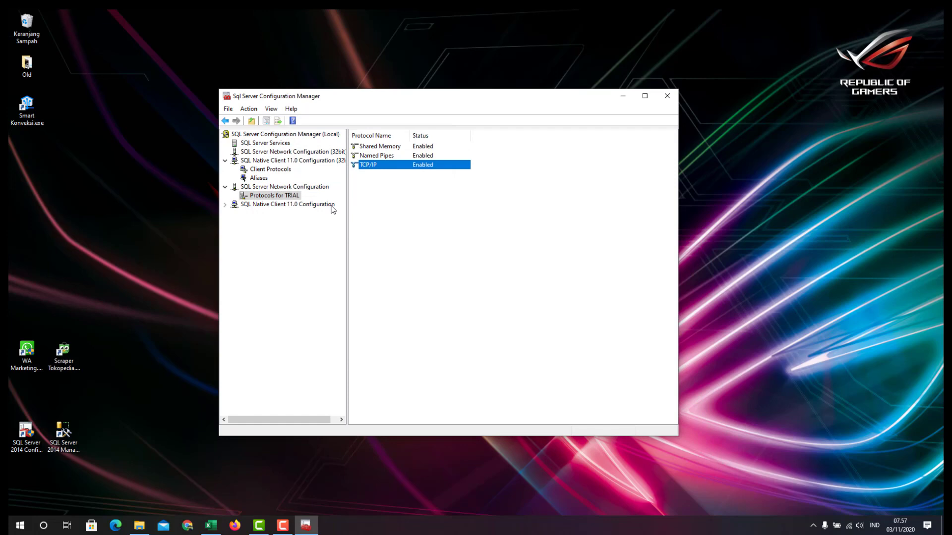
Review SQL Native Client 11.0 client protocols and aliases, then close Configuration Manager
left_click(253, 206)
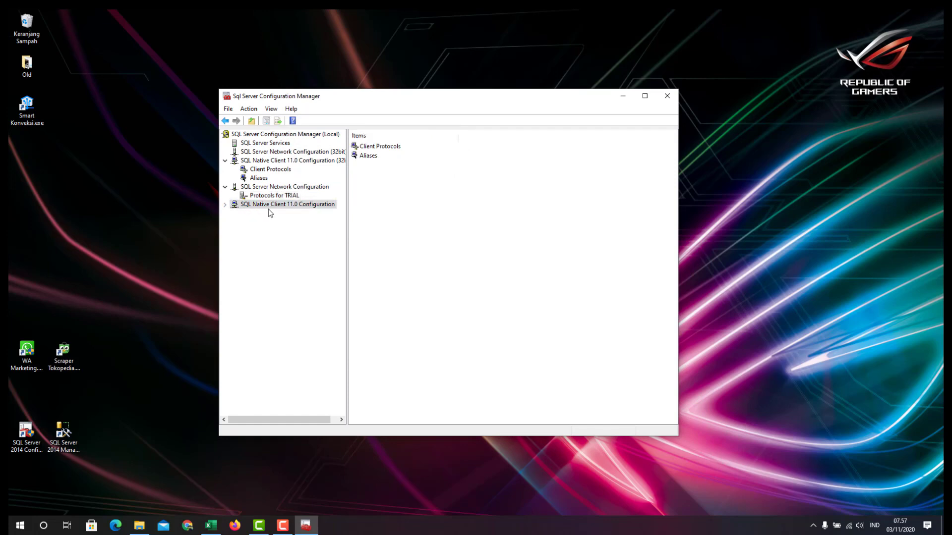
left_click(263, 214)
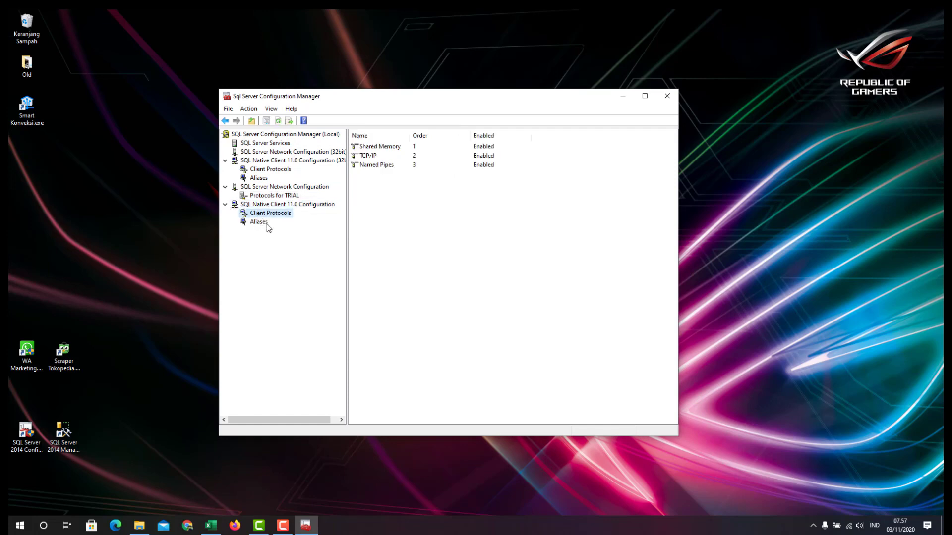
left_click(475, 148)
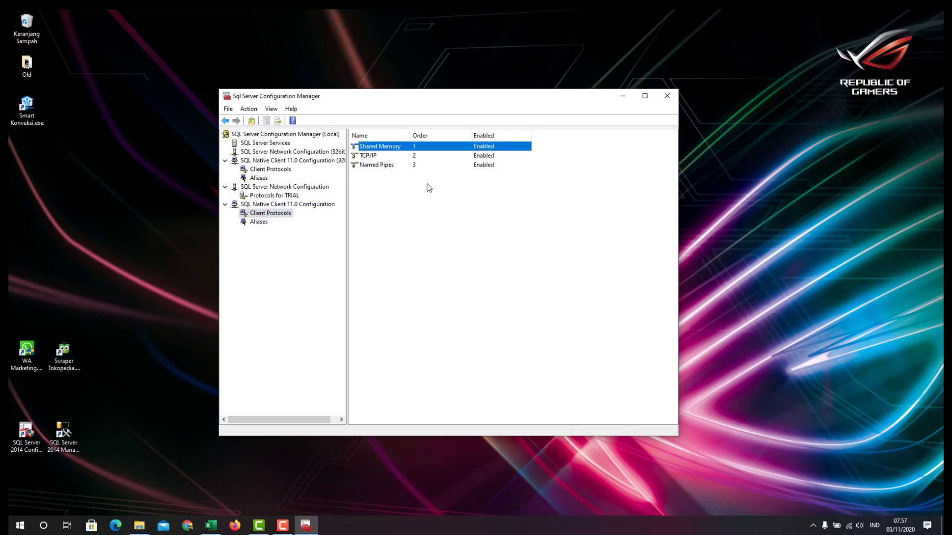
left_click(255, 223)
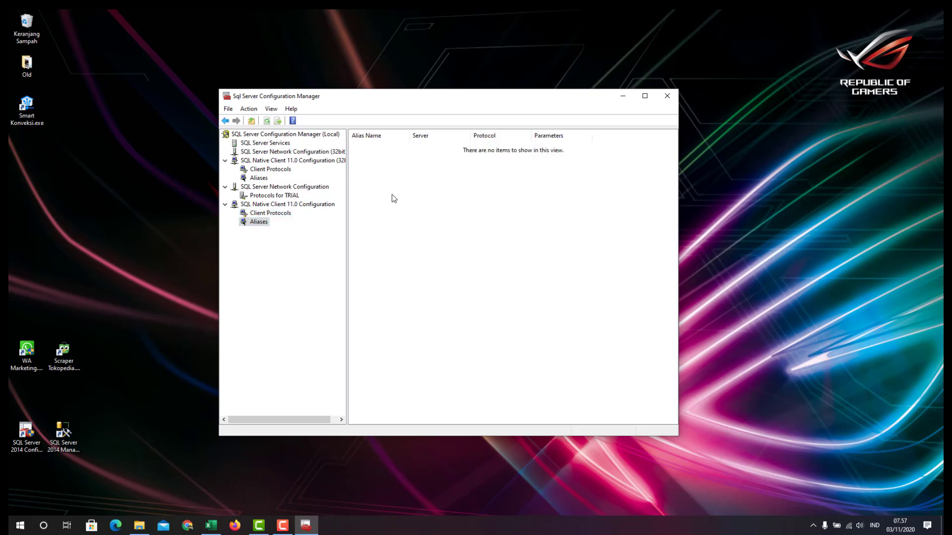
left_click(667, 96)
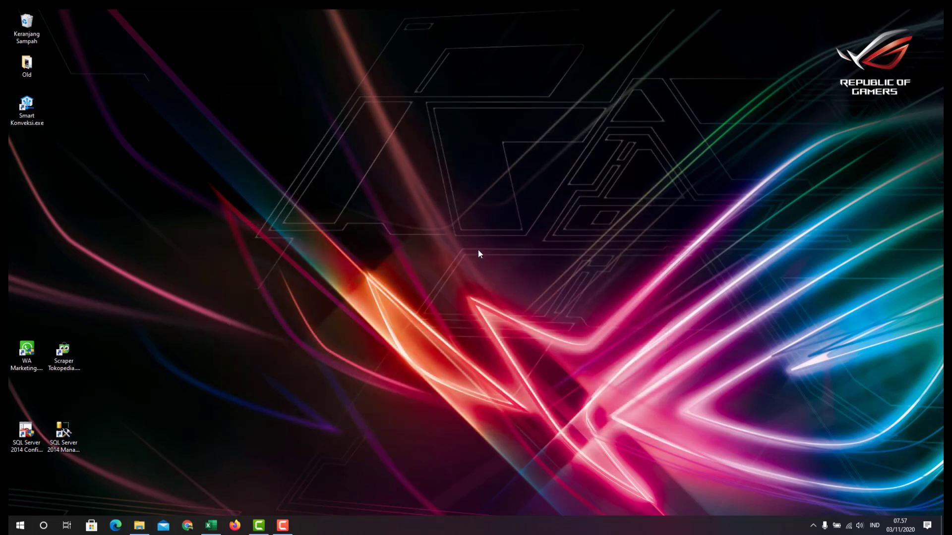
right_click(357, 210)
left_click(378, 238)
left_click(141, 525)
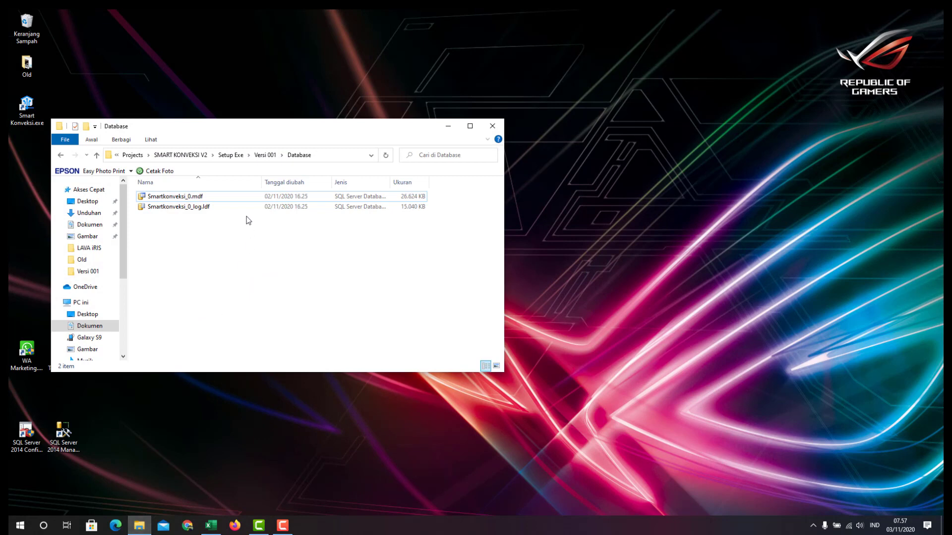
left_click(449, 129)
left_click(73, 437)
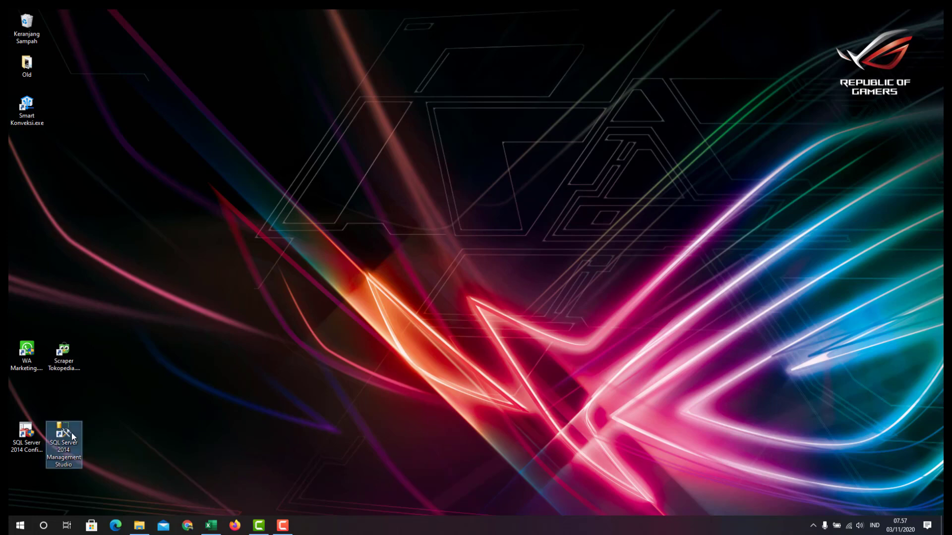
left_click(211, 525)
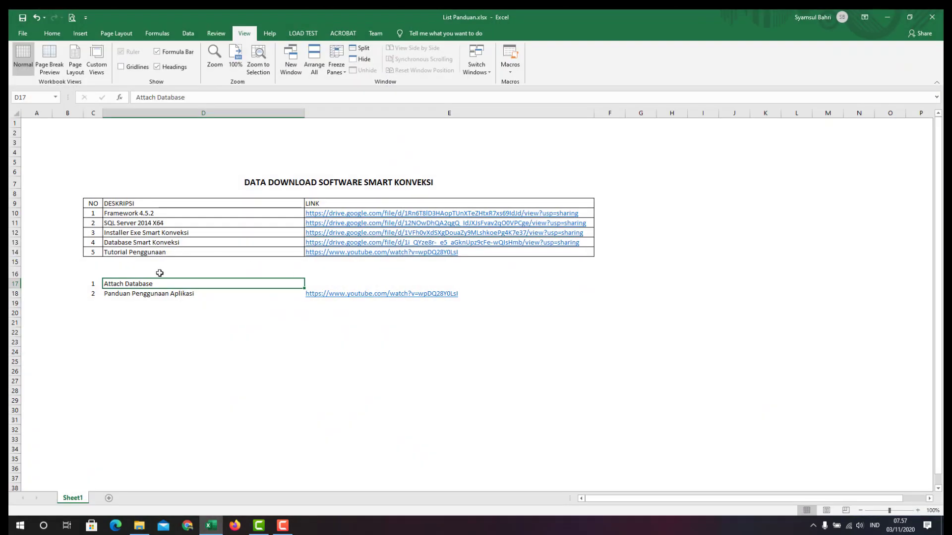
left_click(887, 17)
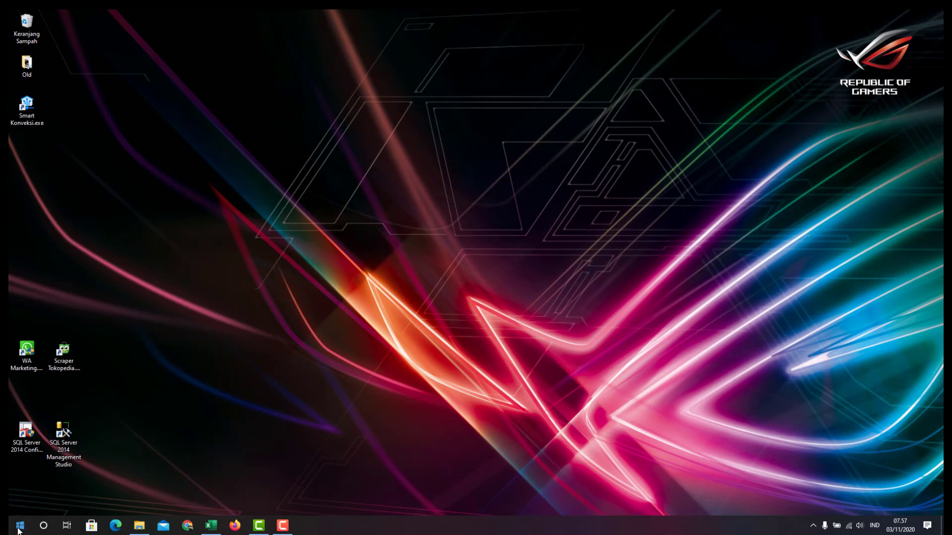
Launch SQL Server 2014 Management Studio from the Microsoft SQL Server 2014 folder under M
left_click(63, 433)
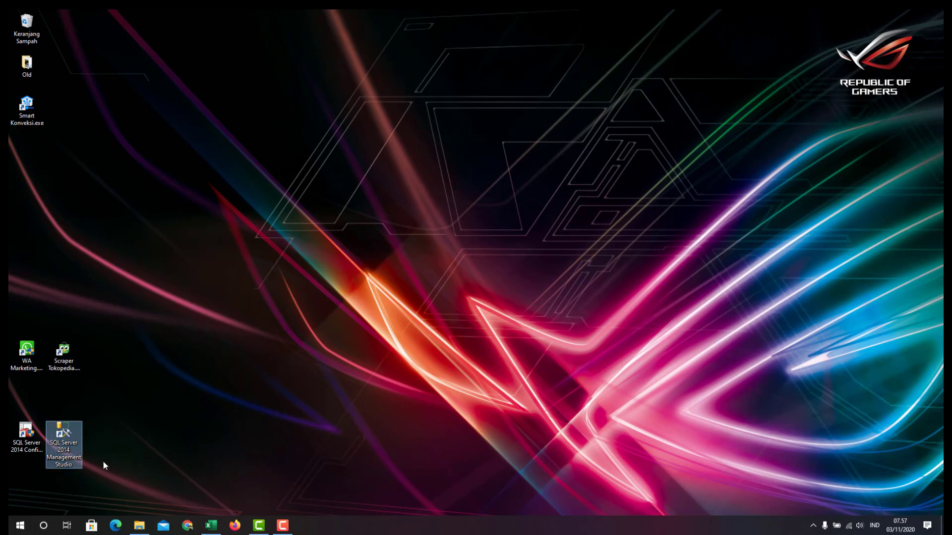
left_click(20, 525)
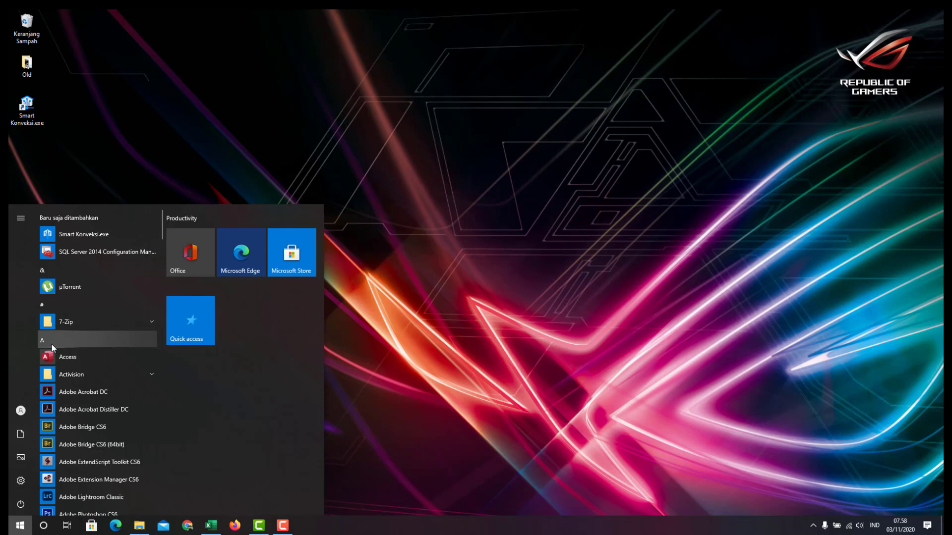
left_click(51, 342)
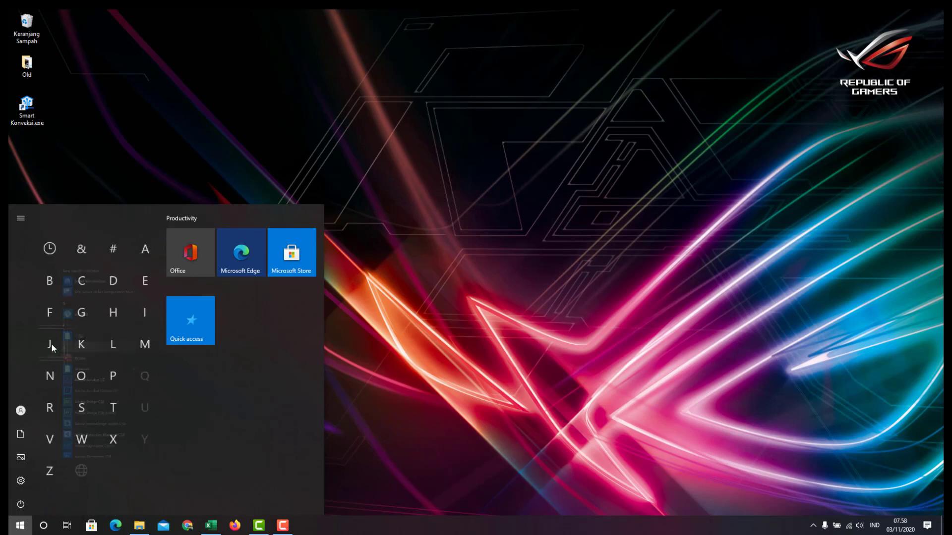
left_click(140, 352)
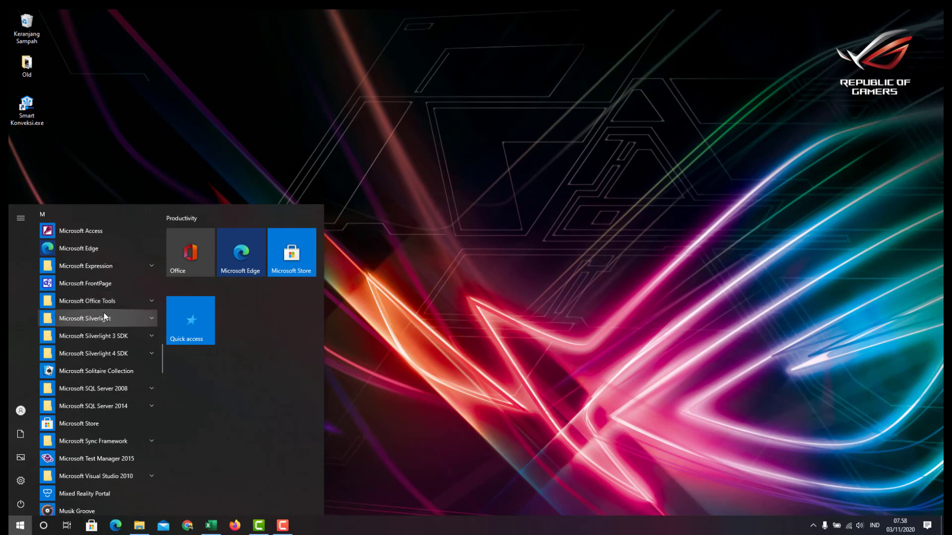
left_click(105, 409)
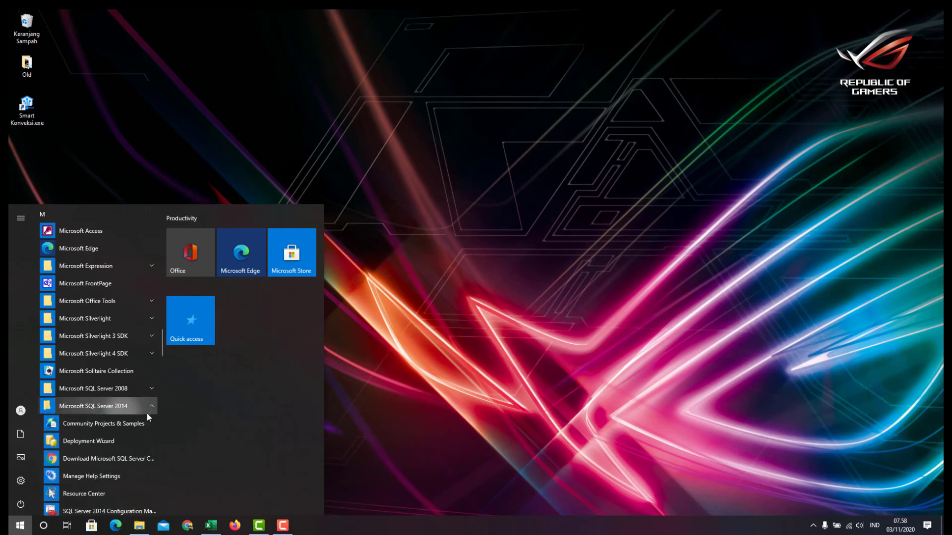
scroll(154, 422, "down", 2)
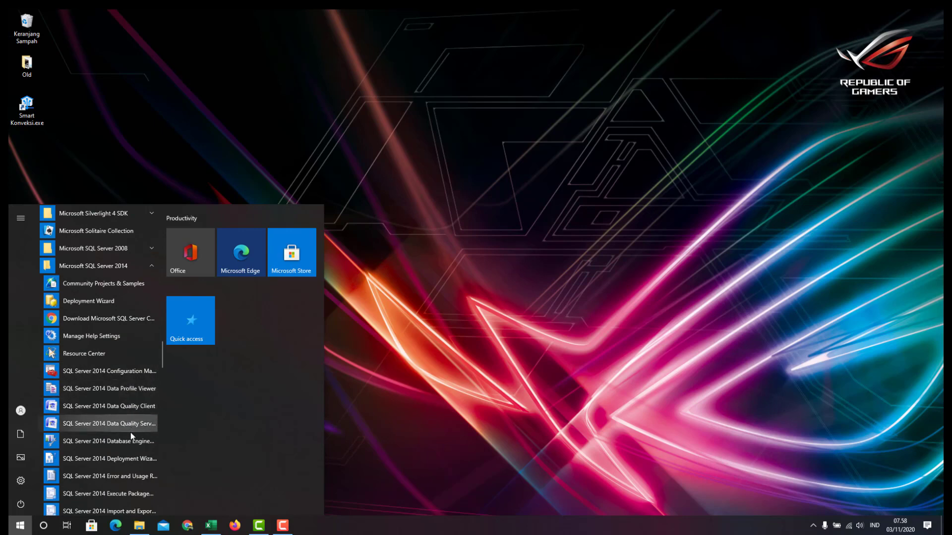
scroll(129, 432, "down", 4)
scroll(130, 442, "down", 1)
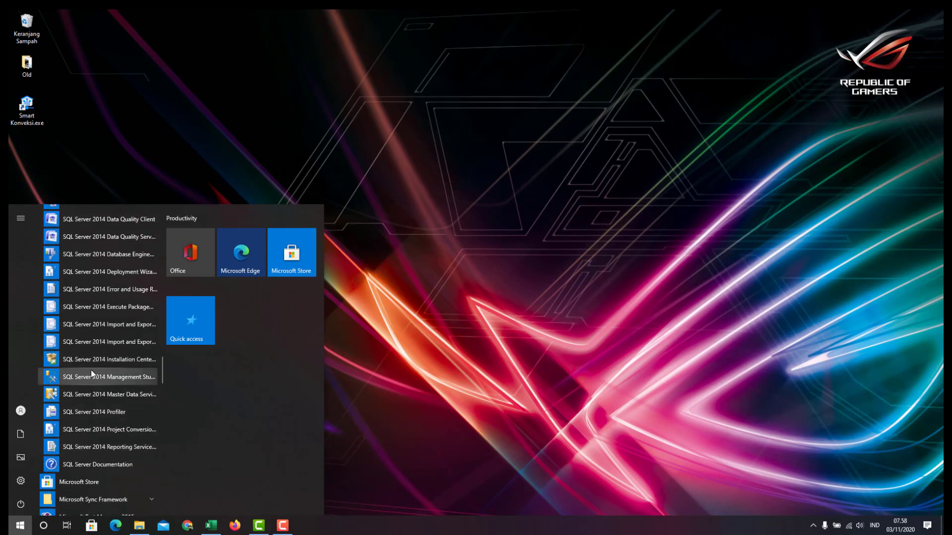
left_click(137, 384)
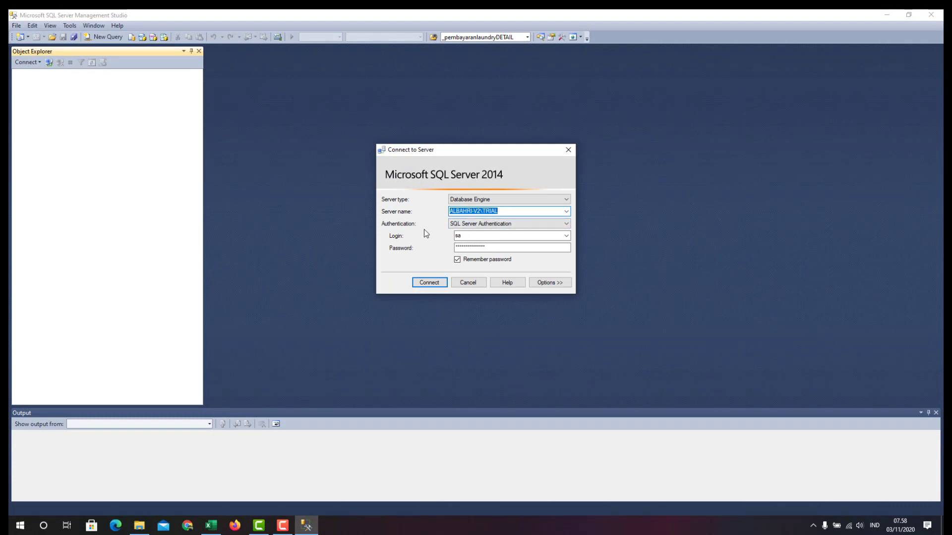
Browse for servers and choose the local TRIAL Database Engine instance
left_click_drag(438, 150, 446, 150)
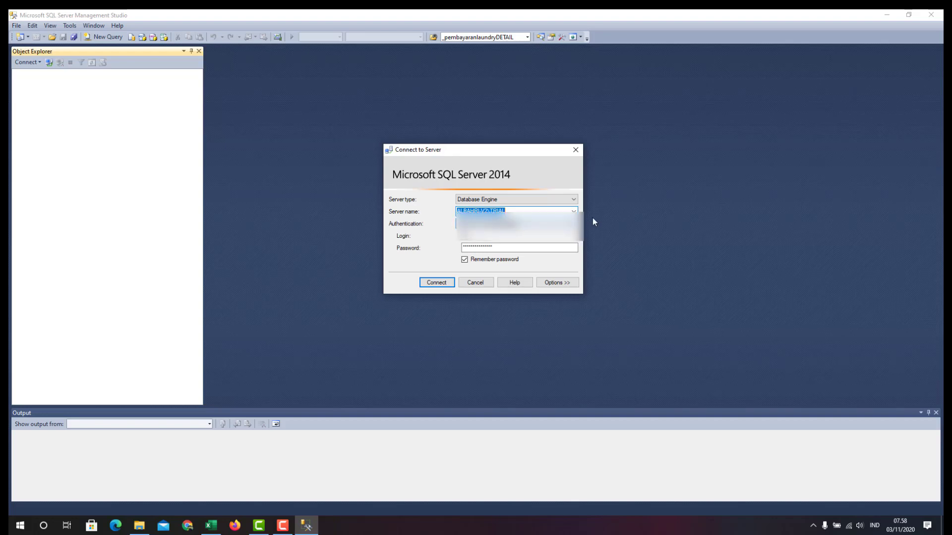
left_click(574, 212)
left_click(574, 211)
left_click(574, 211)
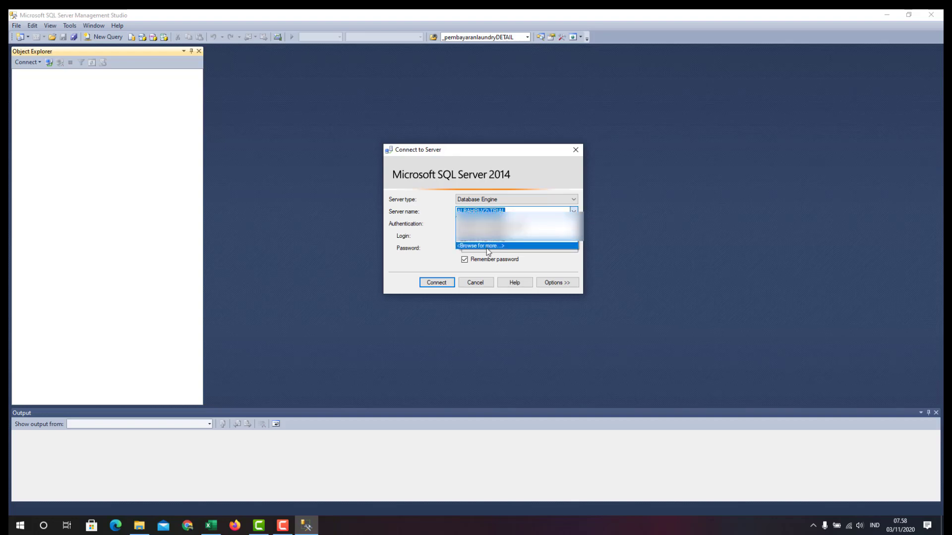
left_click(488, 246)
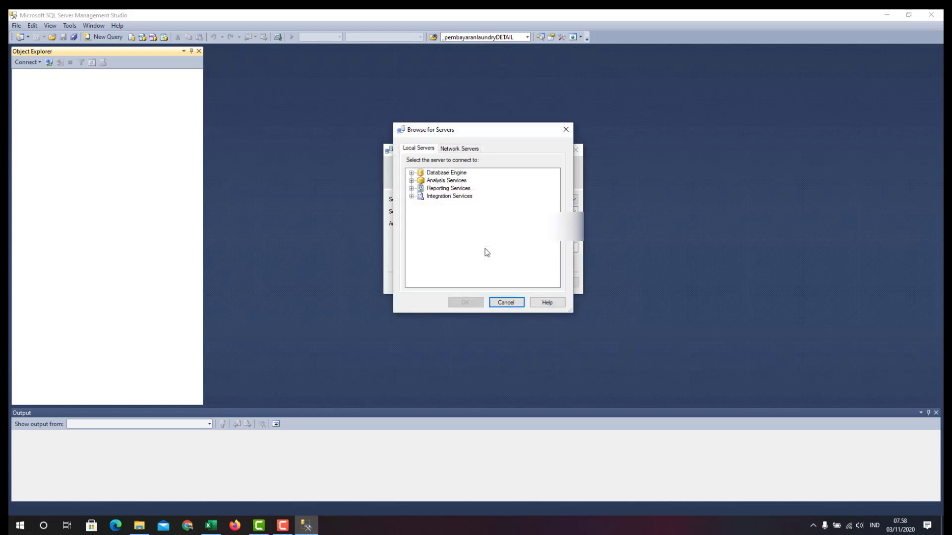
left_click(411, 173)
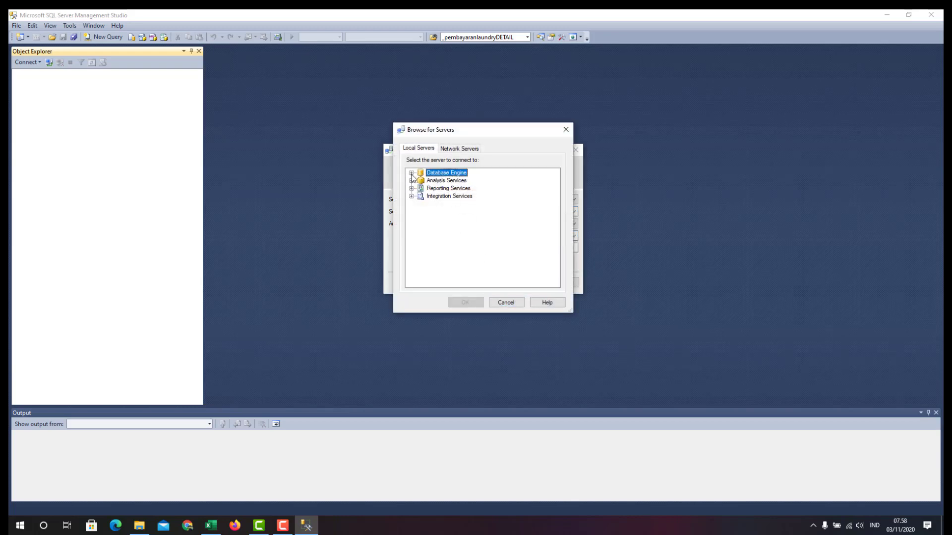
left_click(446, 180)
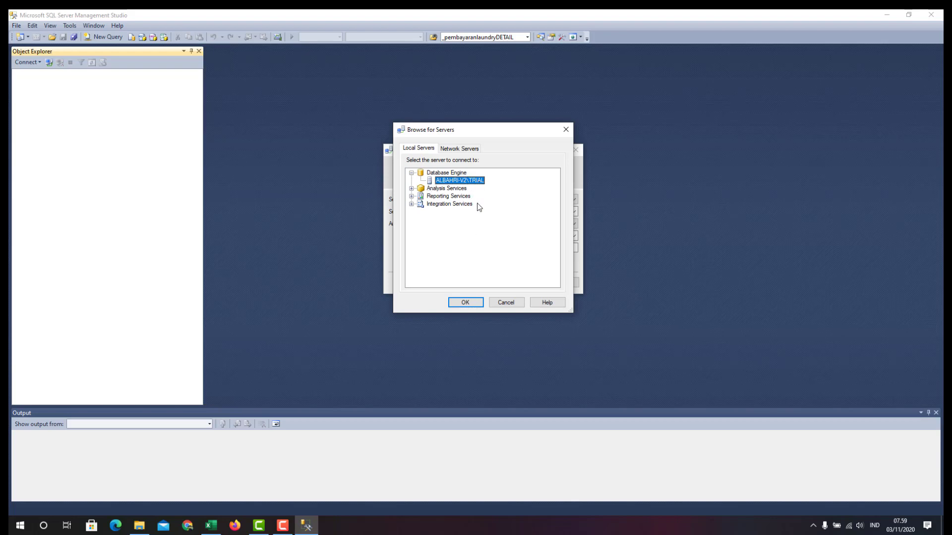
left_click(468, 303)
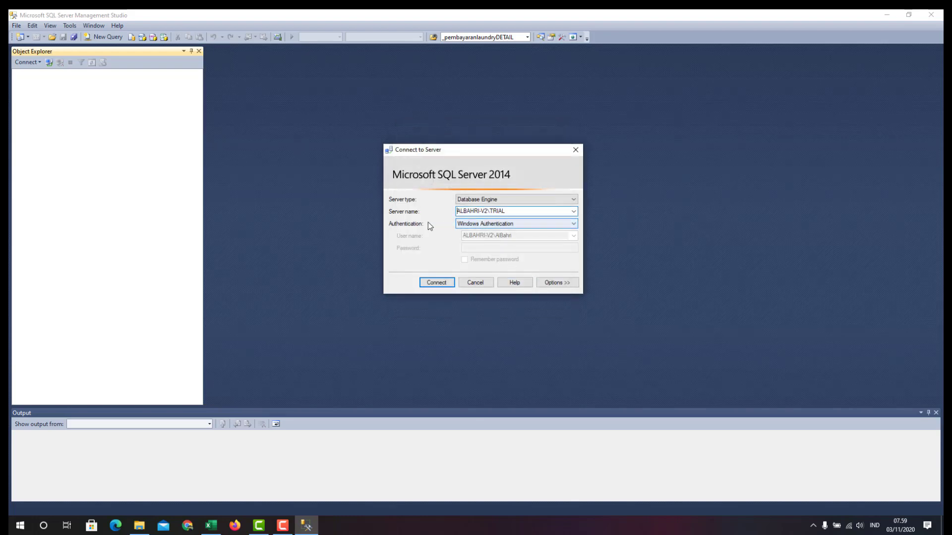
Switch to SQL Server Authentication with the saved login and password, and connect
left_click(468, 225)
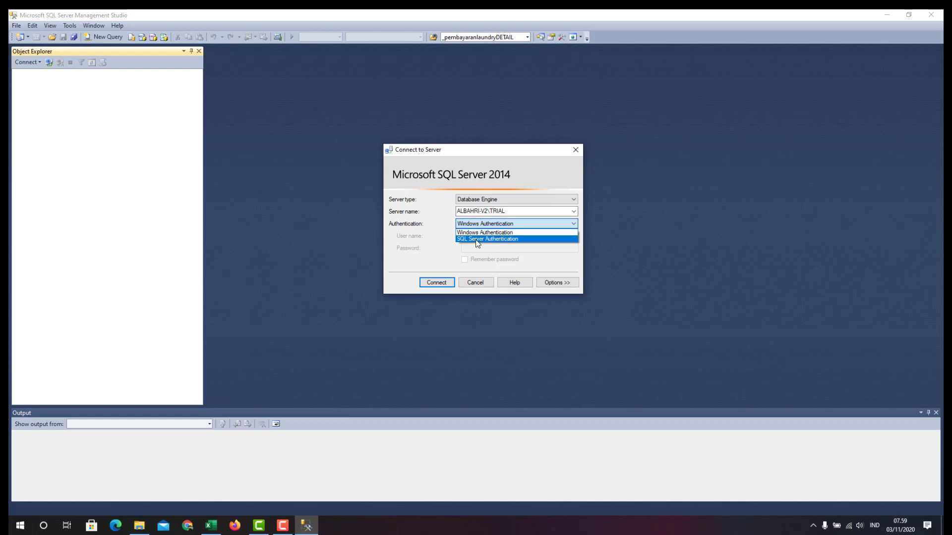
left_click(475, 239)
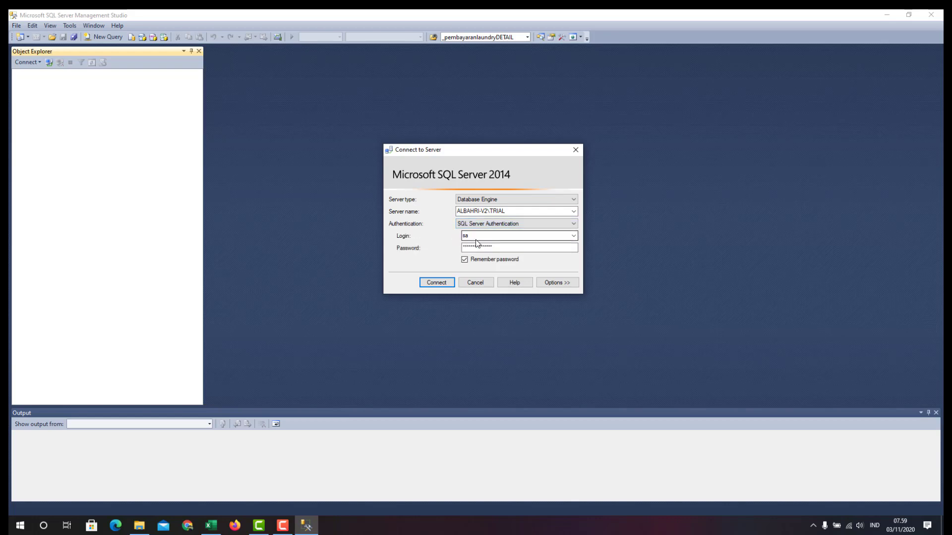
left_click(464, 236)
left_click(513, 248)
left_click_drag(513, 248, 426, 251)
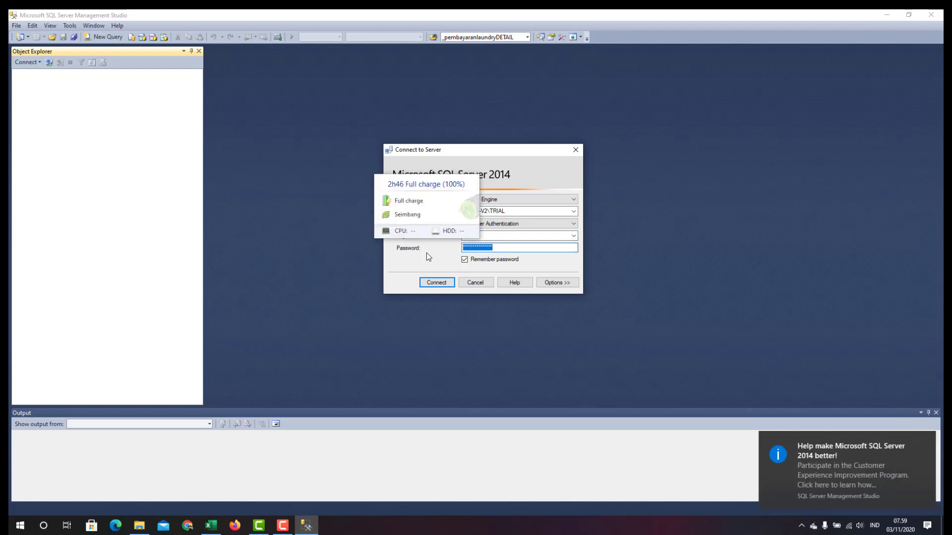
left_click(926, 440)
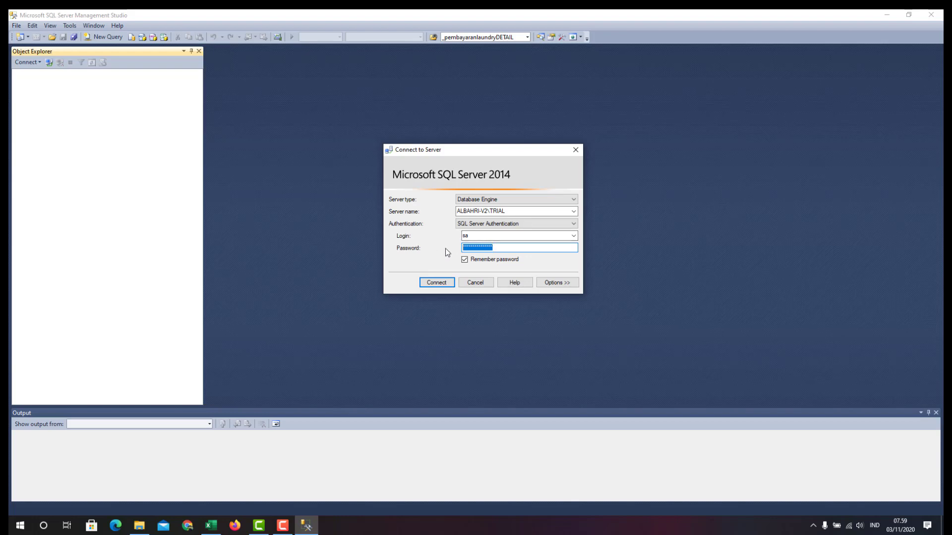
left_click(464, 259)
left_click(464, 259)
left_click(439, 285)
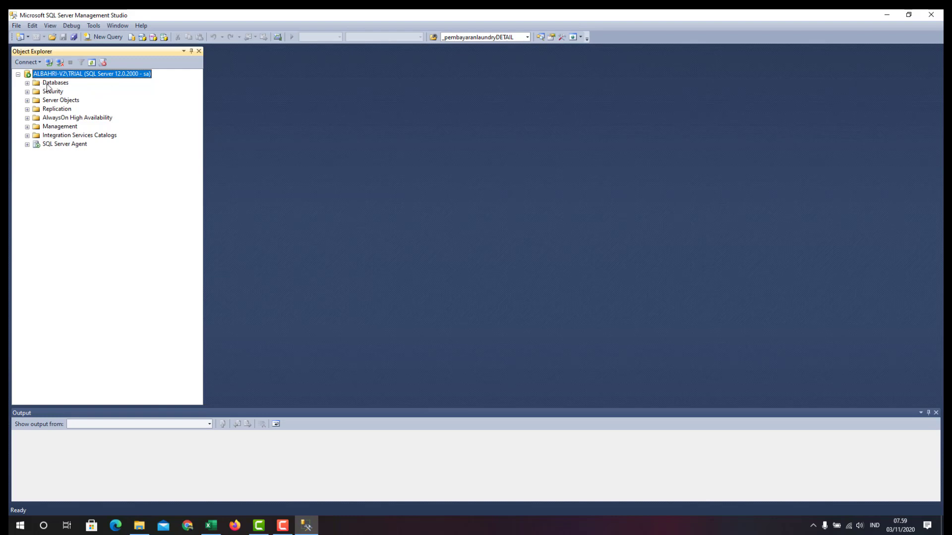
Glance at the Excel guide, then expand the TRIAL server's Databases folder
left_click(48, 84)
left_click(53, 91)
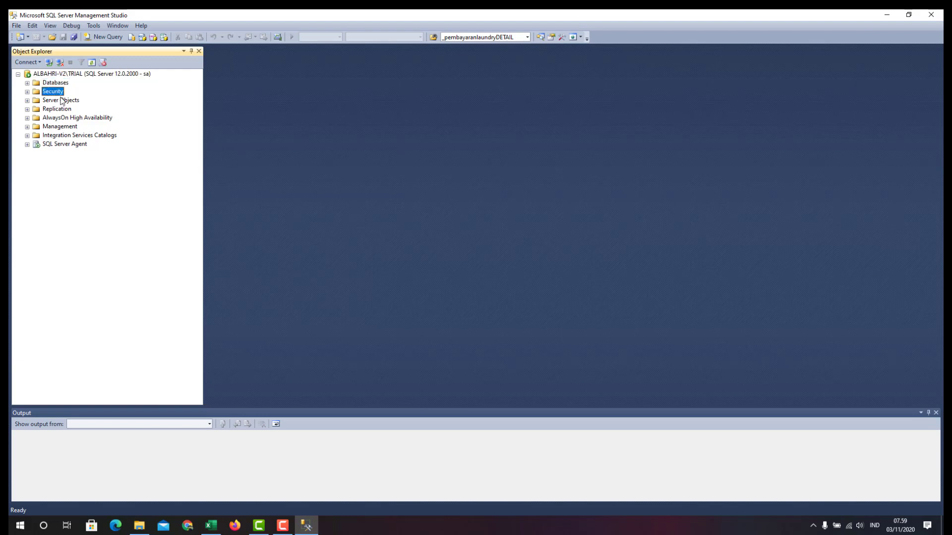
left_click(64, 101)
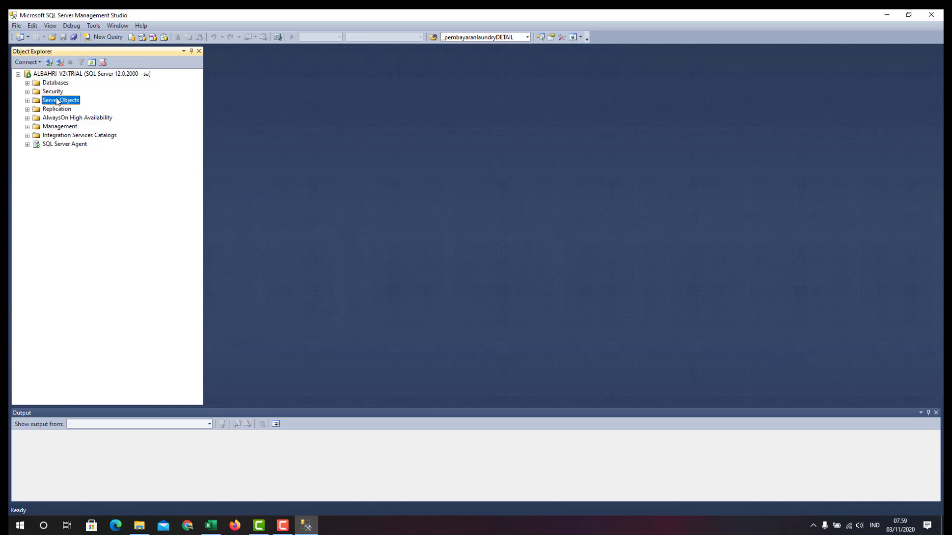
left_click(49, 83)
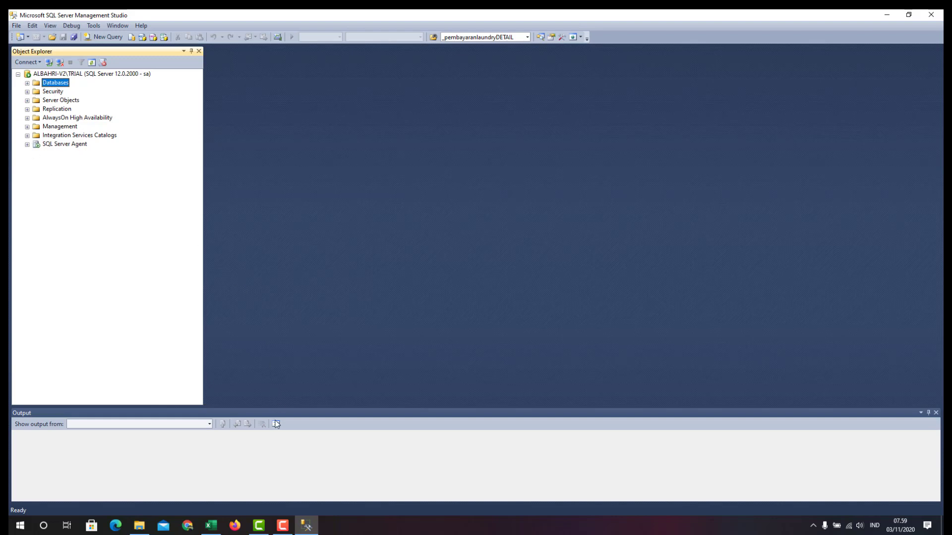
left_click(210, 525)
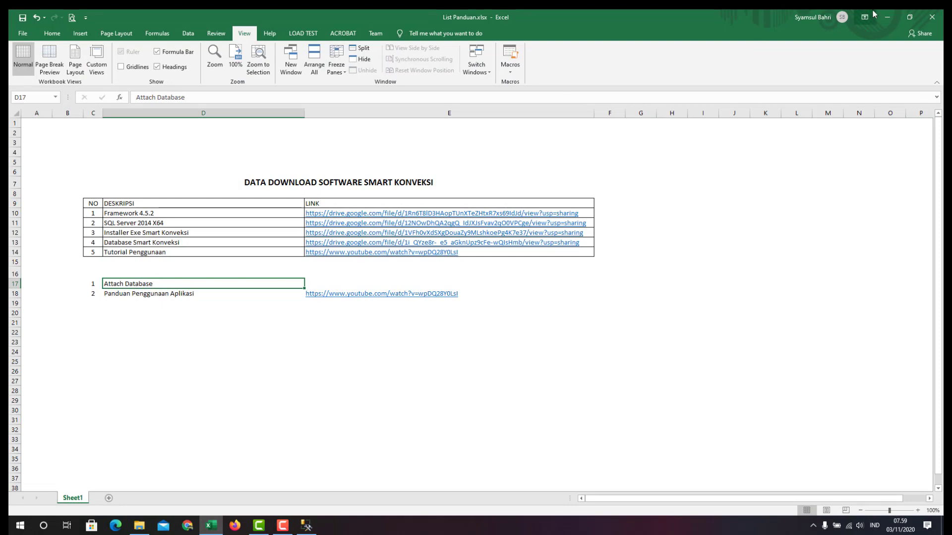
left_click(887, 17)
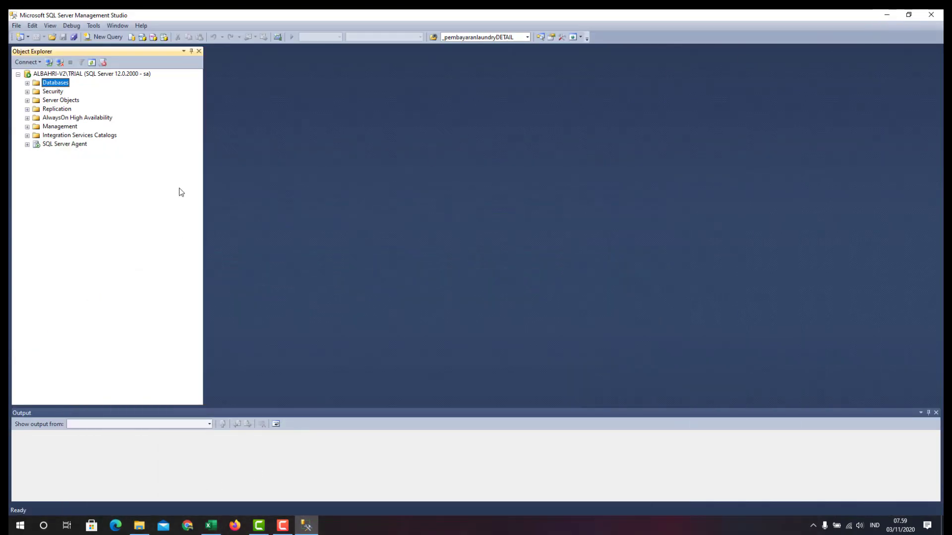
left_click(27, 83)
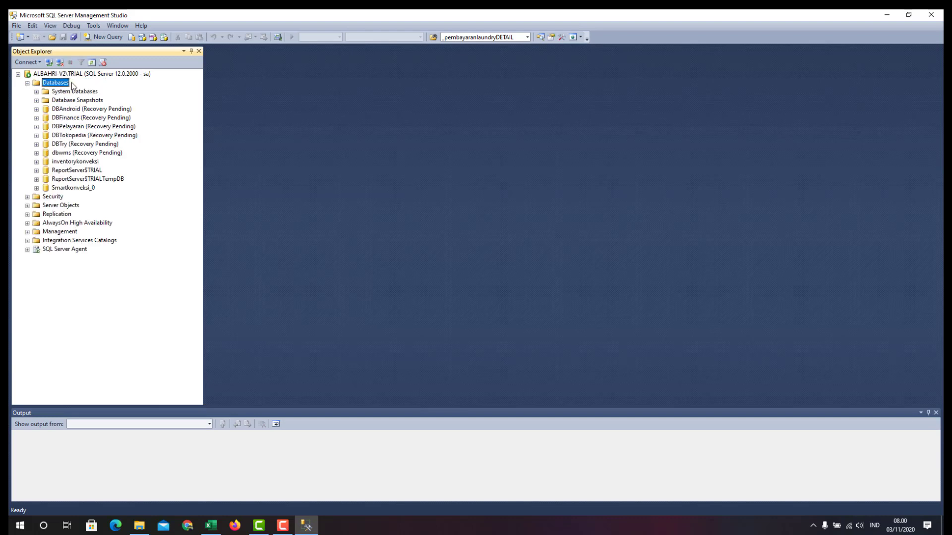
Detach Smartkonveksi_0 via Tasks > Detach and confirm with OK
left_click(86, 190)
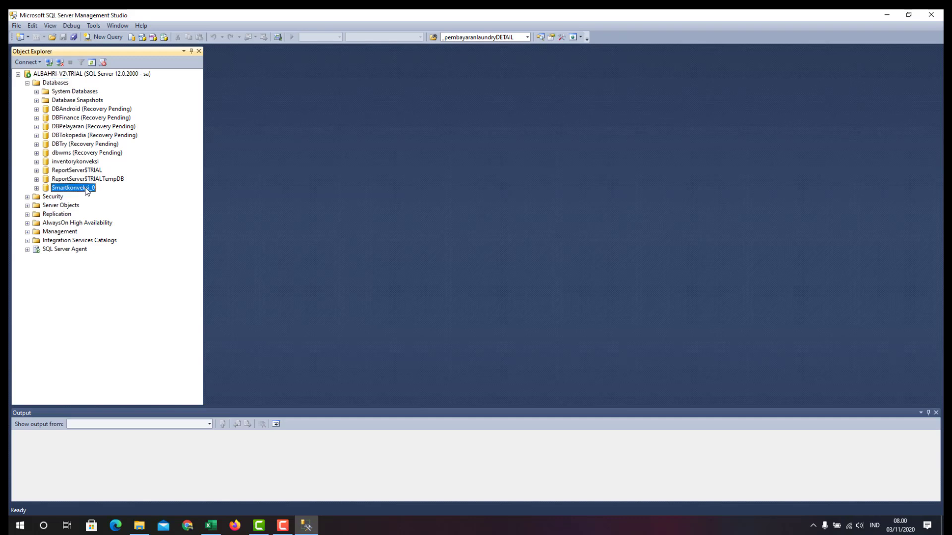
right_click(87, 191)
mouse_move(130, 229)
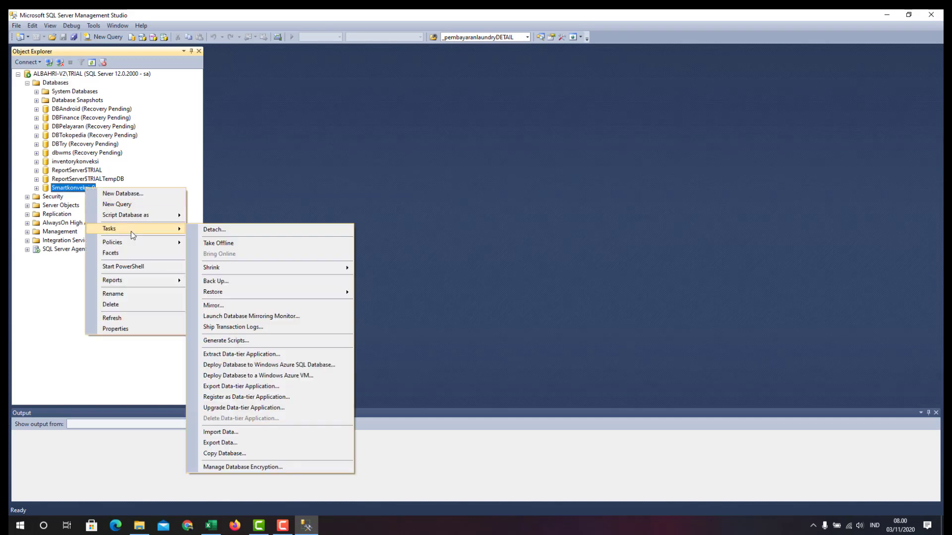
left_click(215, 230)
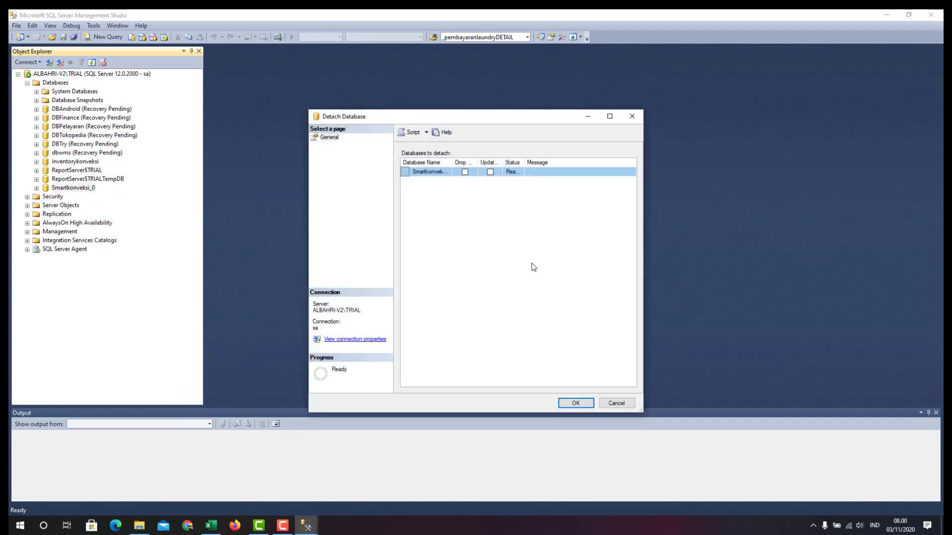
left_click(576, 403)
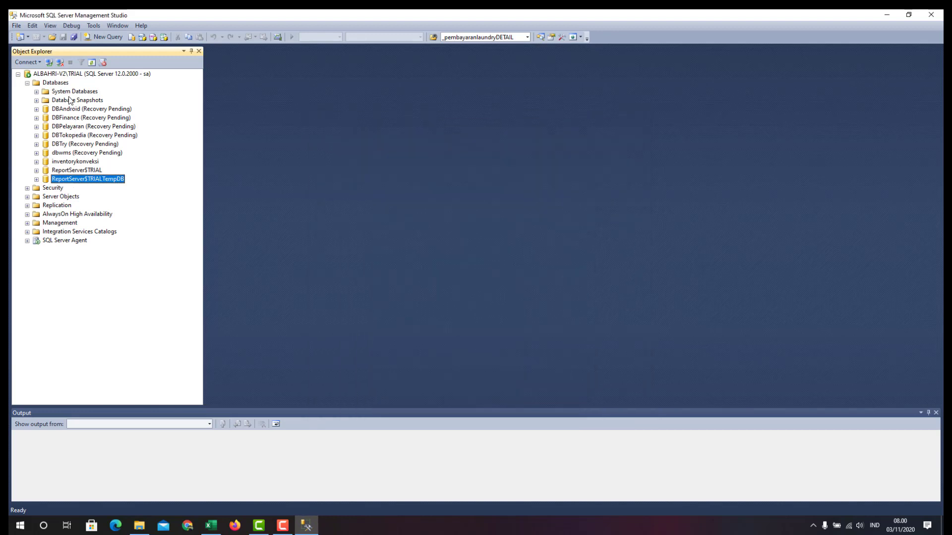
Review the remaining databases and folders to confirm Smartkonveksi_0 is gone
left_click(68, 93)
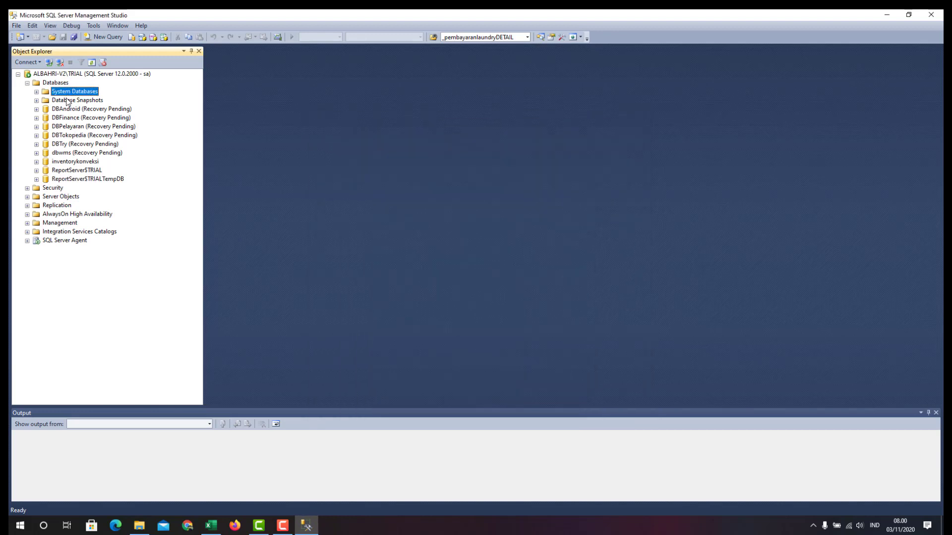
left_click(89, 171)
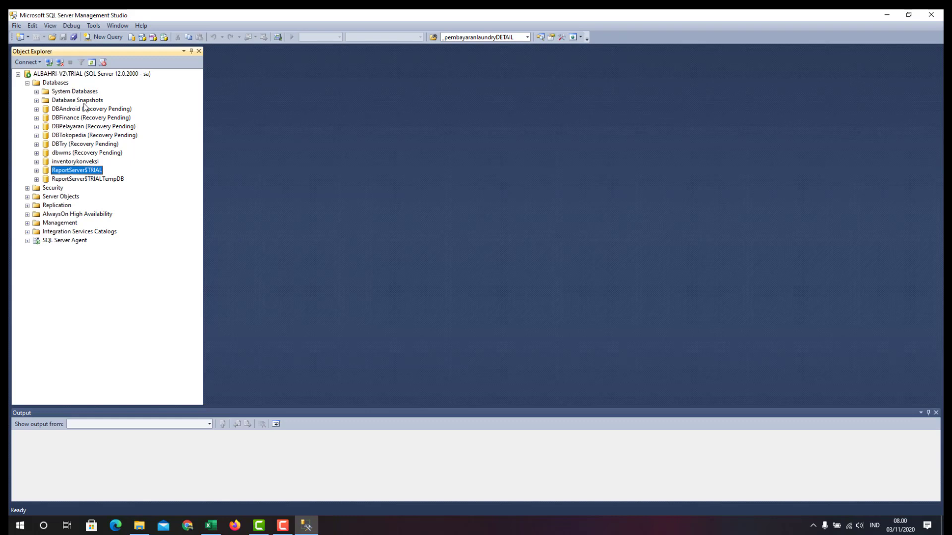
left_click(85, 105)
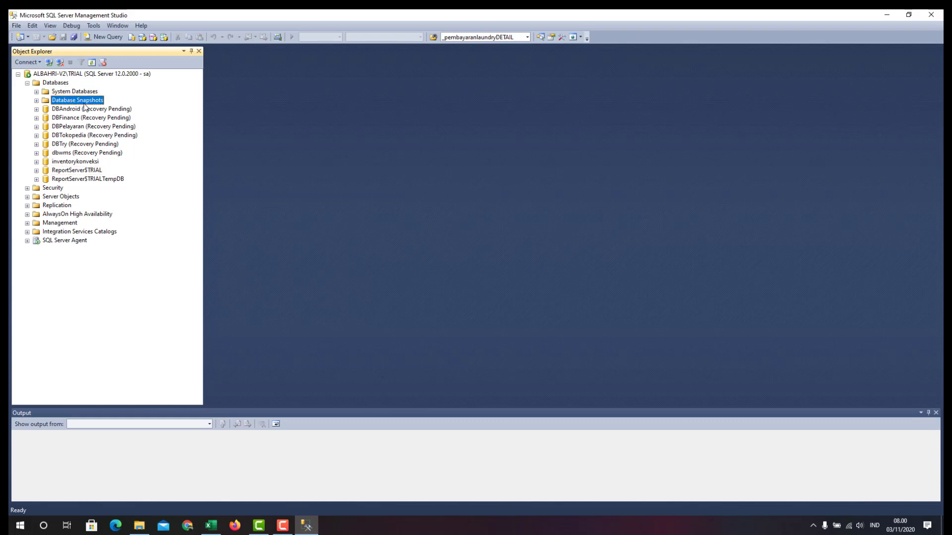
left_click(79, 93)
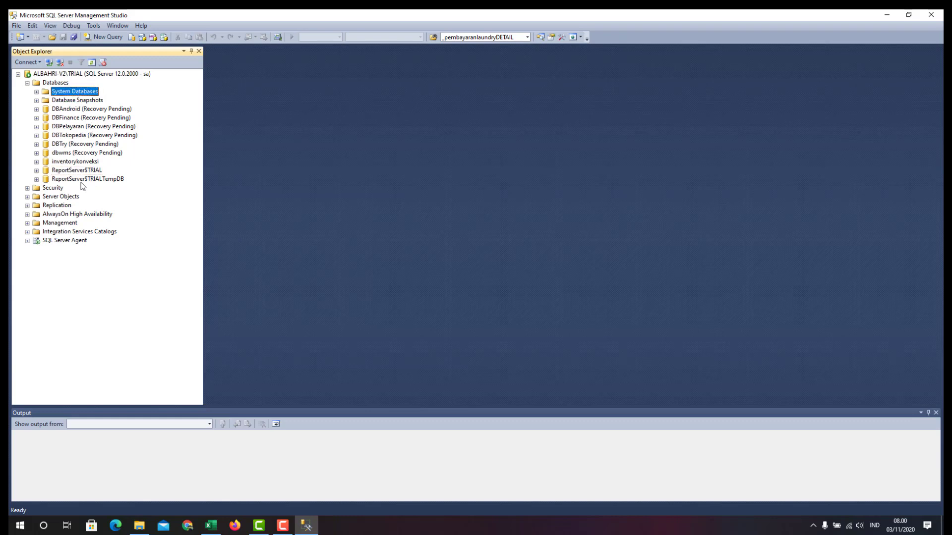
left_click(74, 145)
left_click(73, 110)
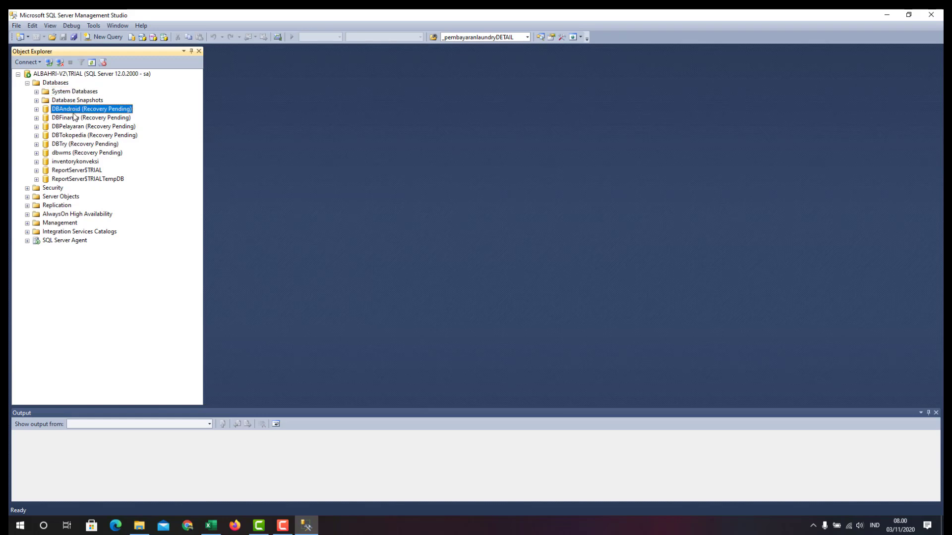
left_click(75, 119)
left_click(79, 128)
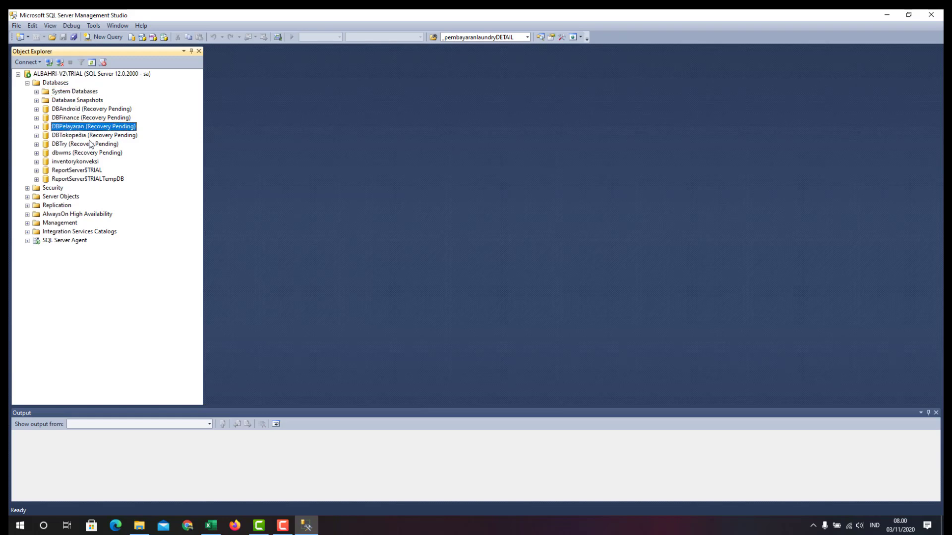
left_click(89, 136)
left_click(78, 144)
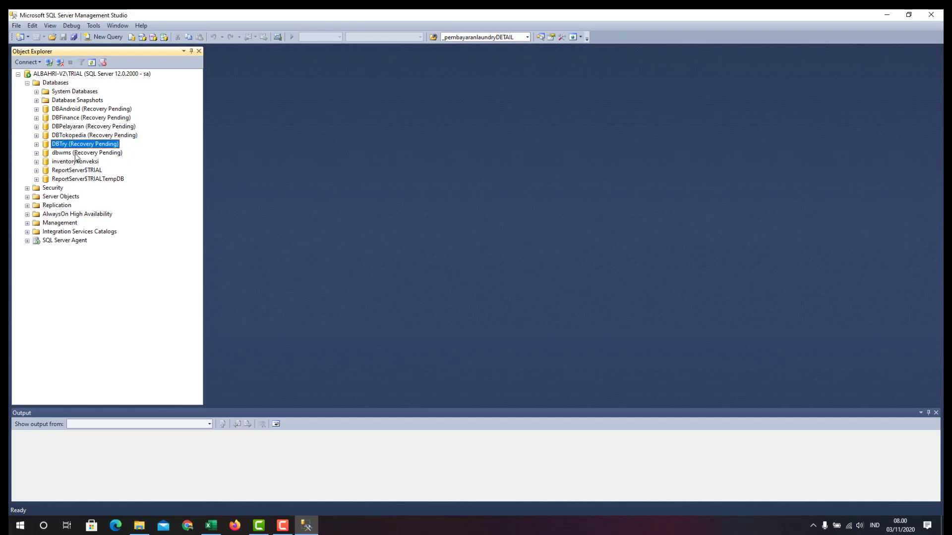
left_click(76, 153)
left_click(80, 162)
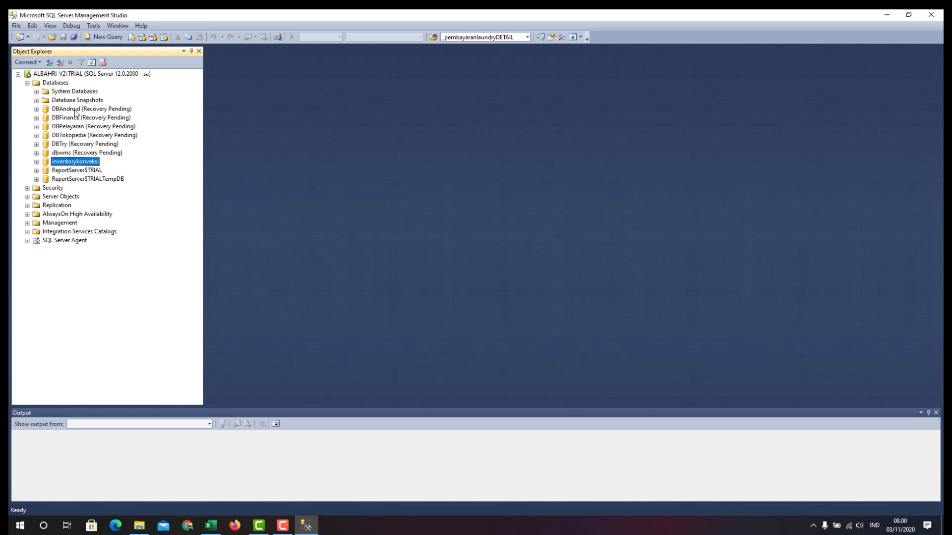
left_click(56, 83)
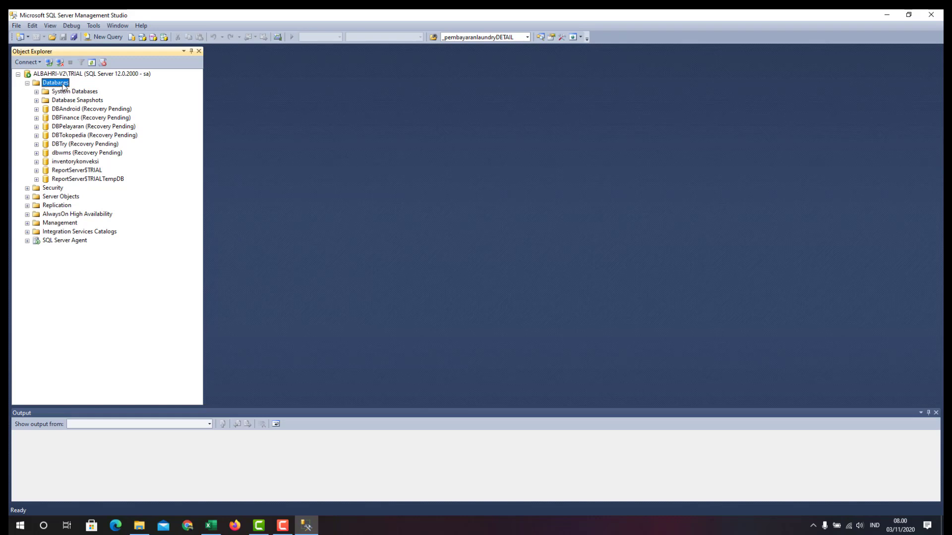
Attach the Smartkonveksi_0 database from its Smartkonveksi_0.mdf data file
right_click(64, 87)
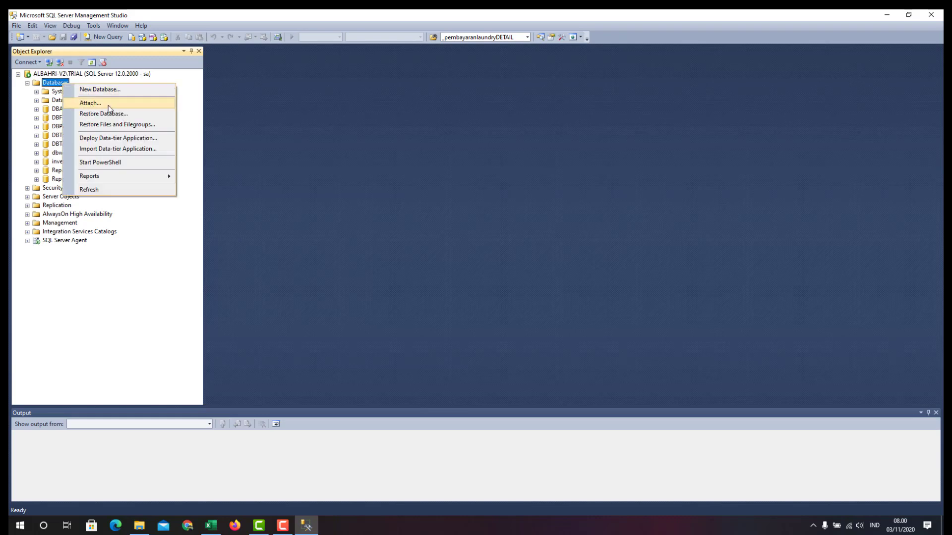
left_click(109, 103)
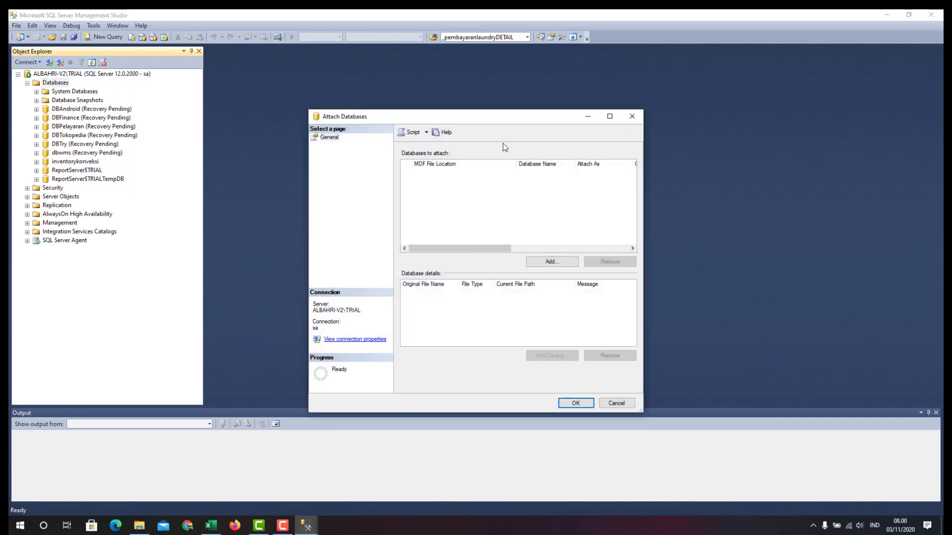
left_click(557, 265)
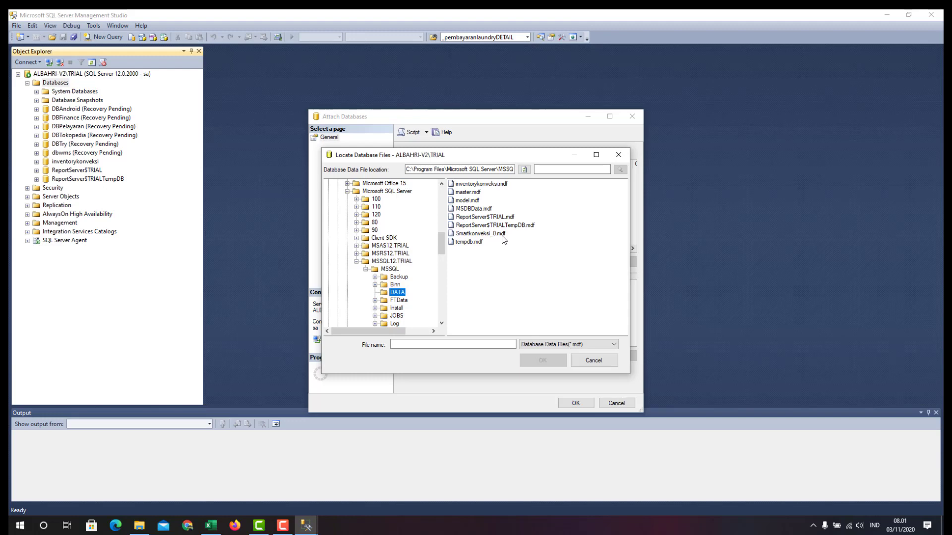
left_click(474, 234)
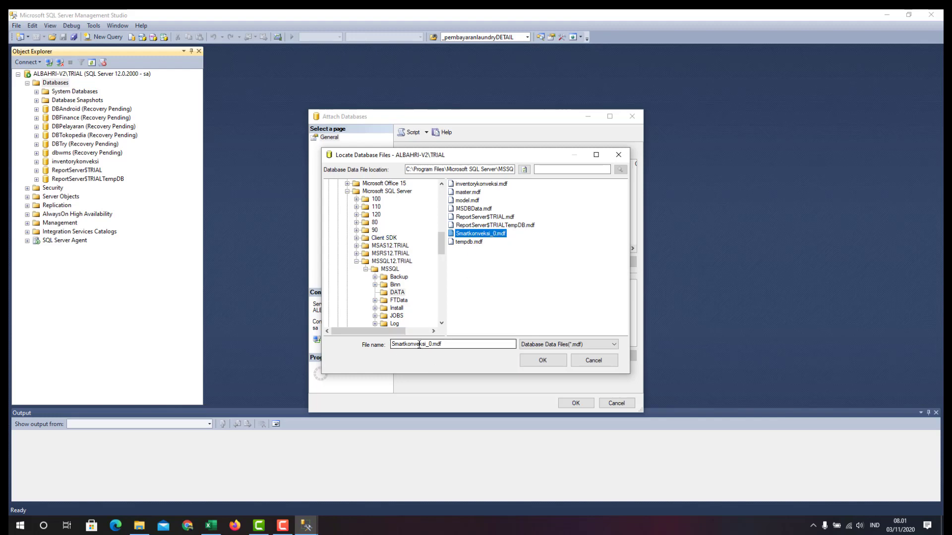
left_click(455, 344)
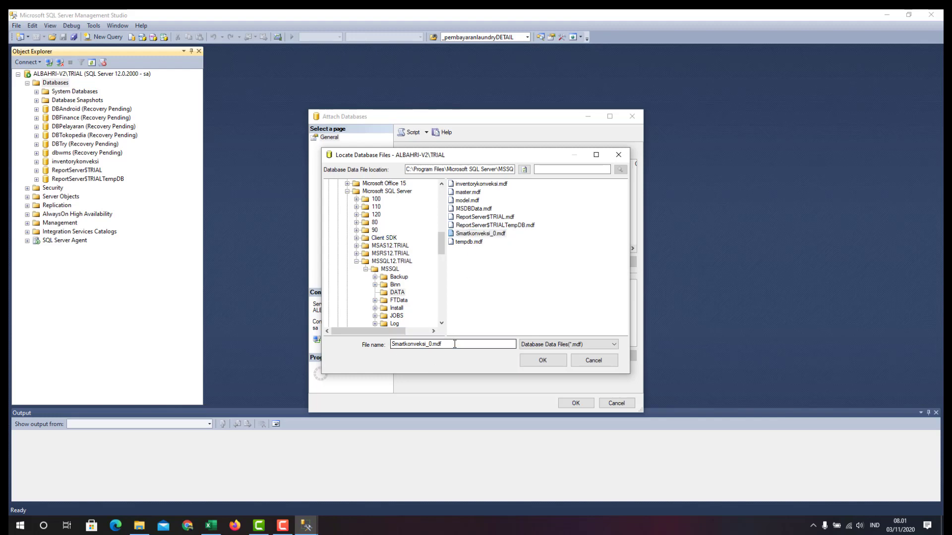
left_click(531, 364)
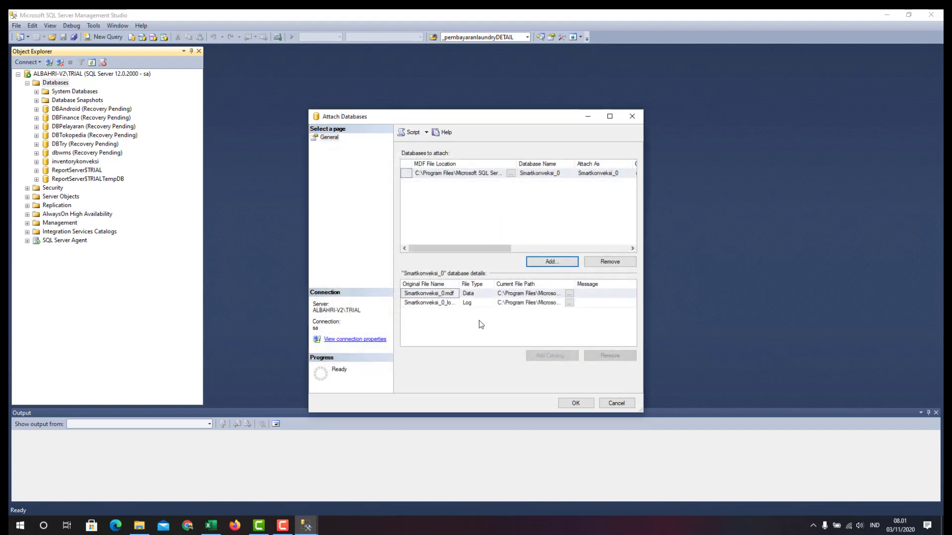
left_click_drag(459, 284, 491, 284)
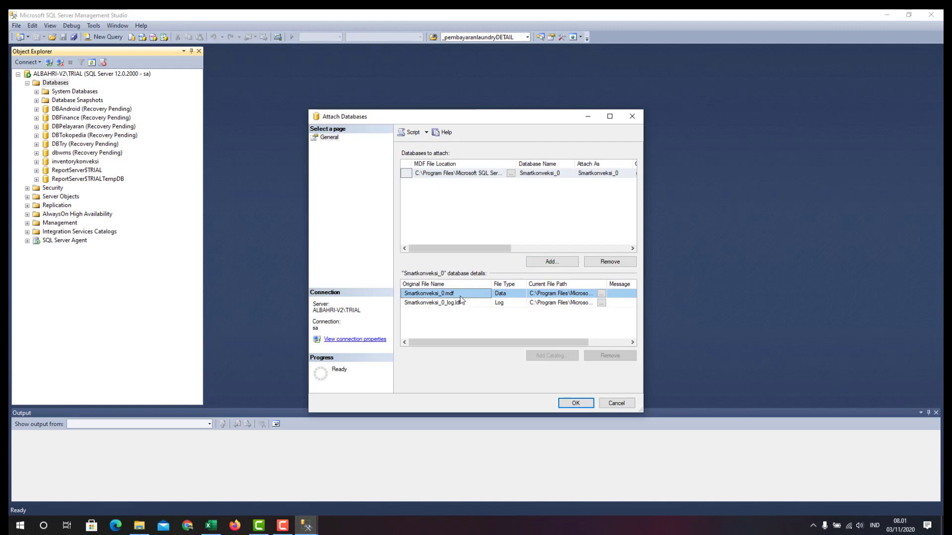
left_click(574, 404)
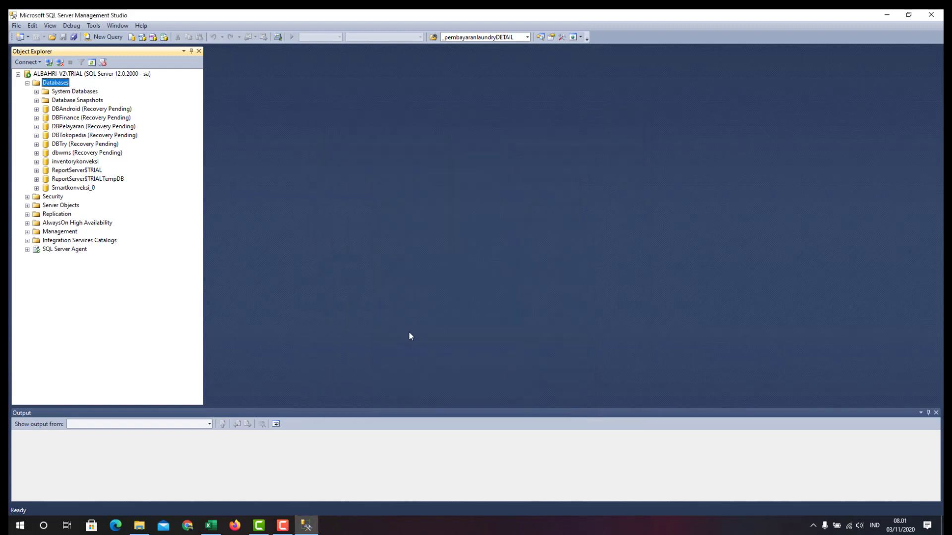
Expand Smartkonveksi_0 to inspect its Tables, refresh, save all, and minimise Management Studio
left_click(37, 189)
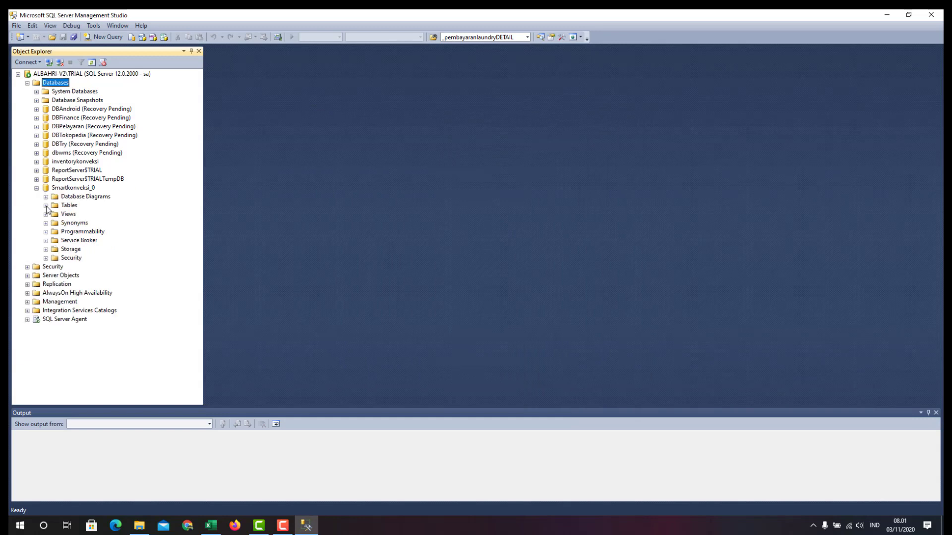
left_click(46, 205)
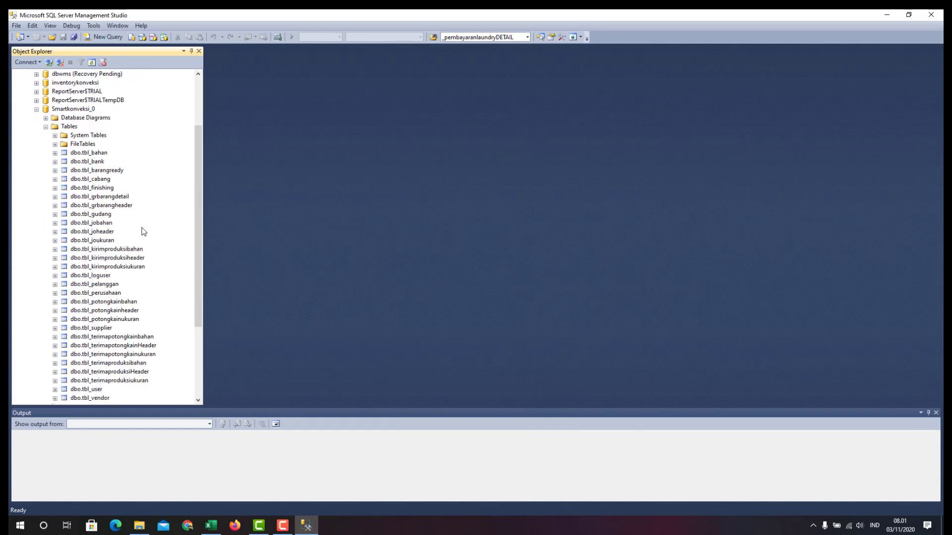
scroll(173, 235, "down", 5)
left_click_drag(197, 241, 173, 149)
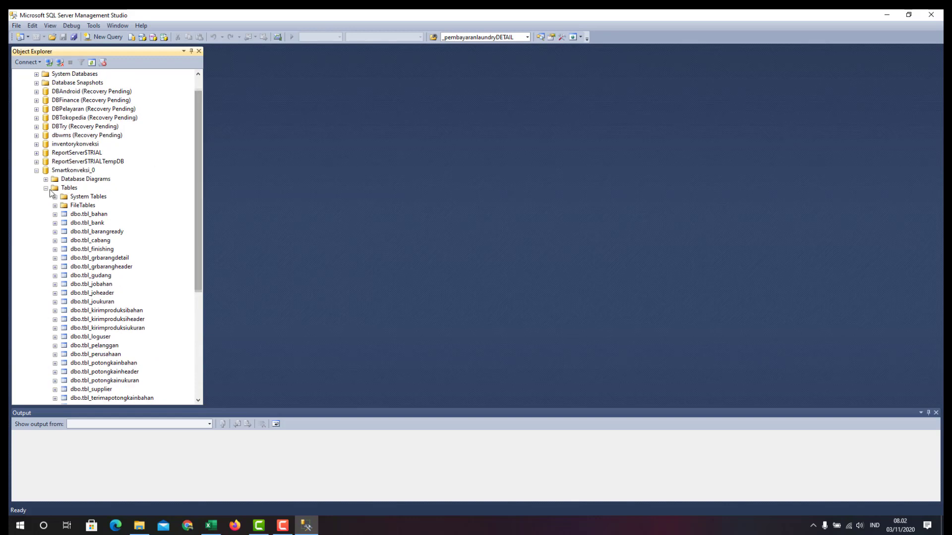
key("F5")
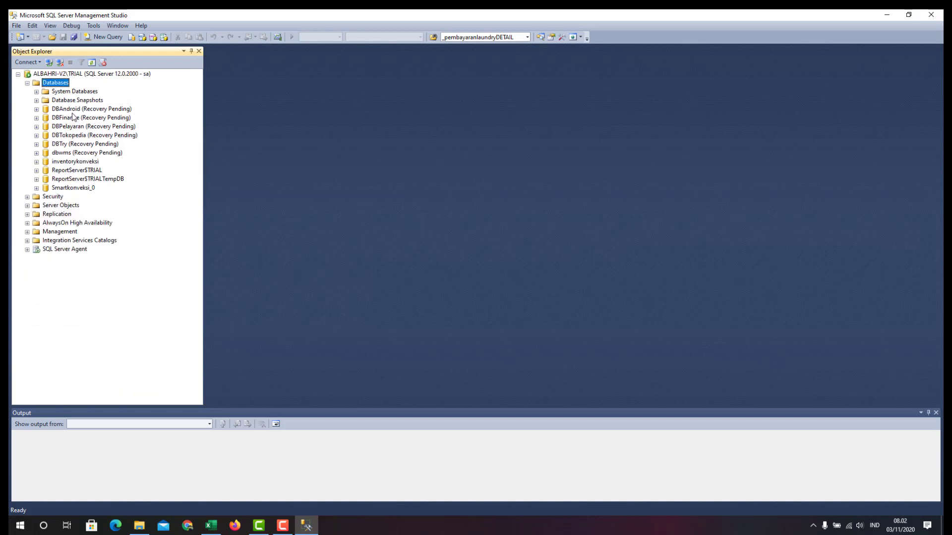
left_click(74, 38)
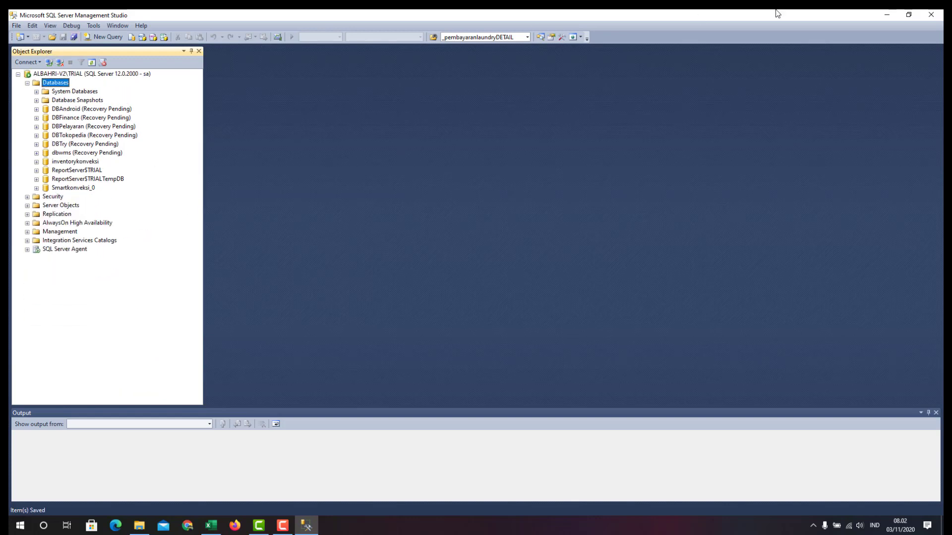
left_click(887, 18)
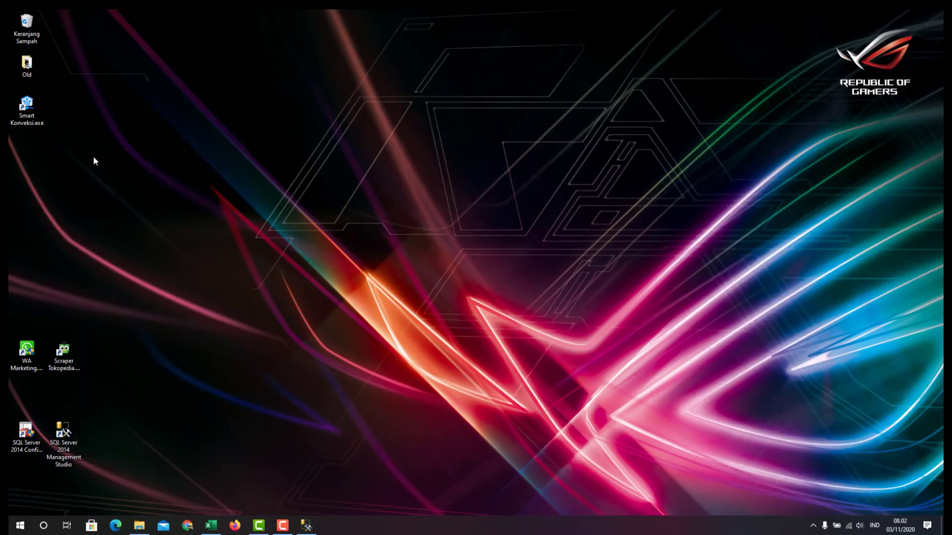
Launch Smart Konveksi from its desktop icon and switch to the List Panduan workbook
double_click(39, 109)
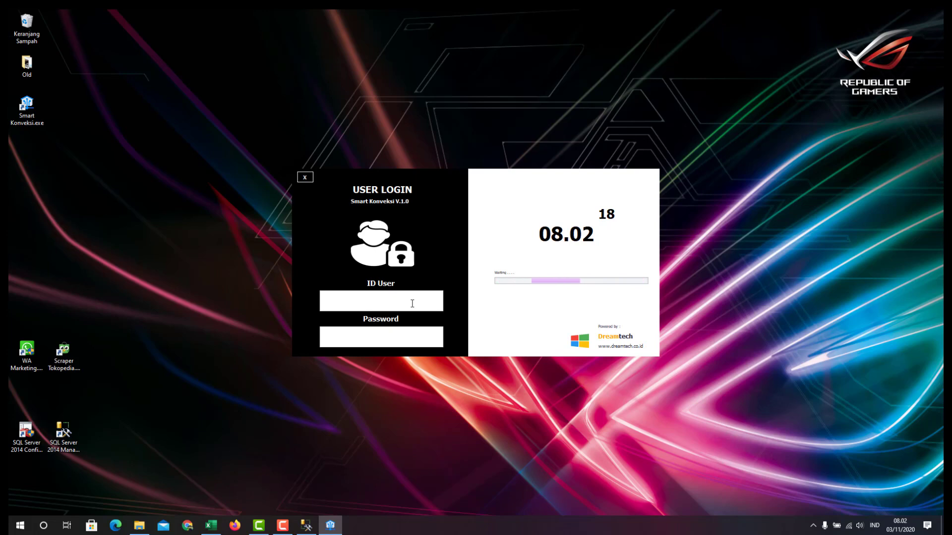
left_click(218, 526)
Type the labels 'ID User' and 'Password' into cells D21 and D22
left_click(128, 321)
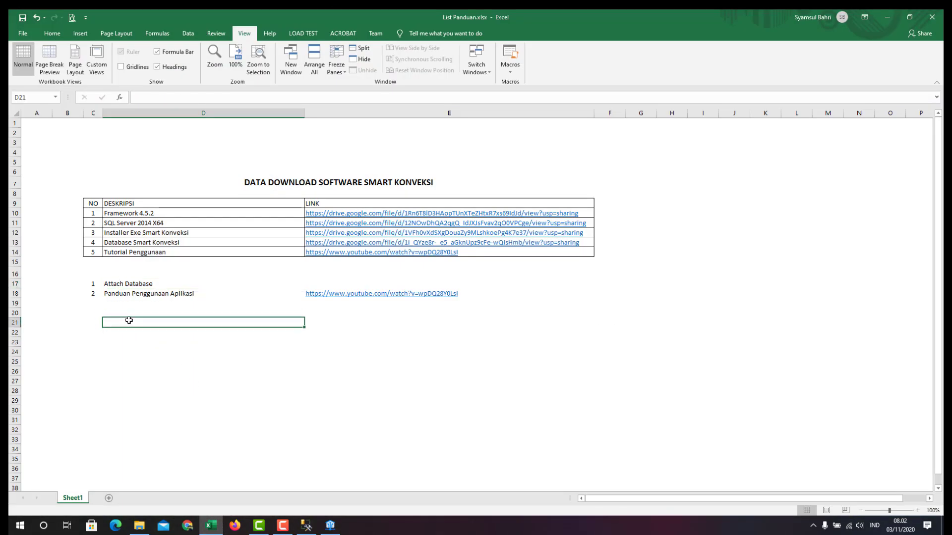
type("I")
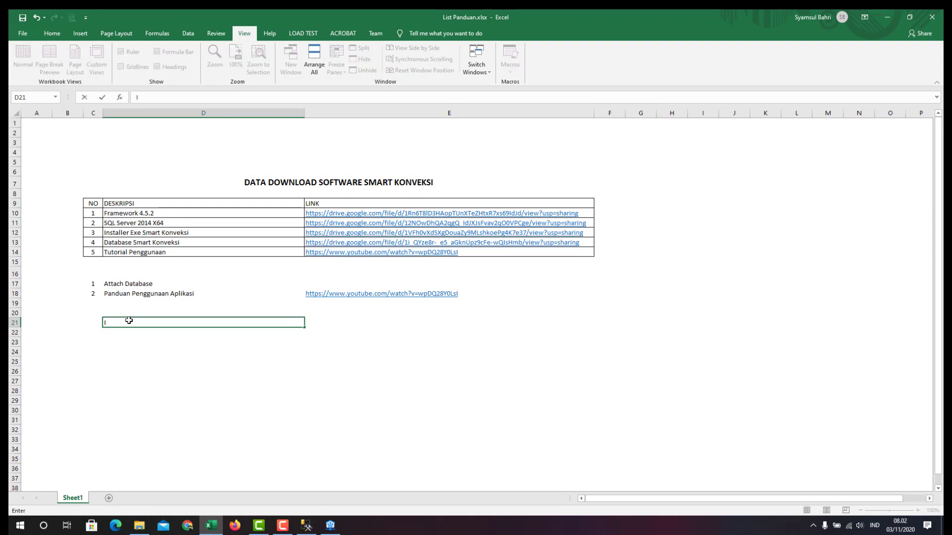
type("D User")
left_click(140, 363)
left_click(133, 334)
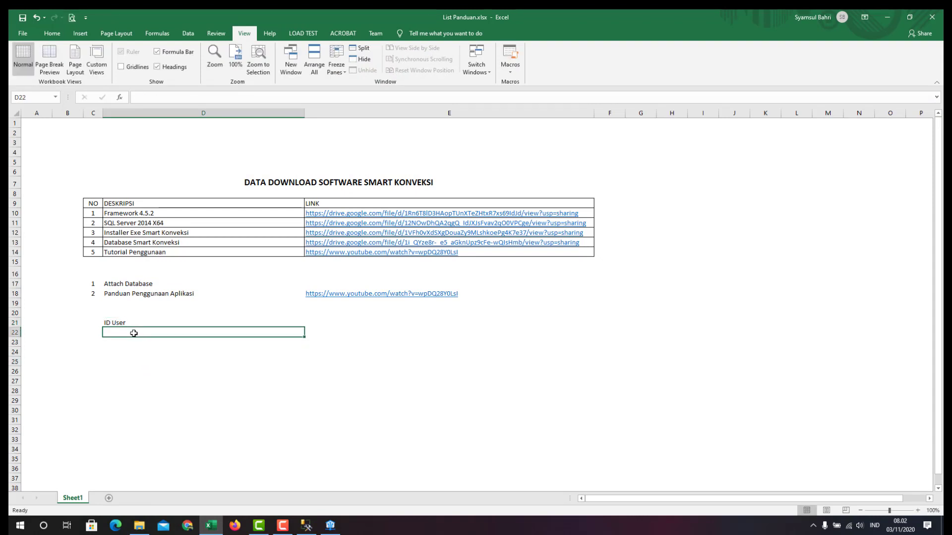
type("Paa")
type("ssw")
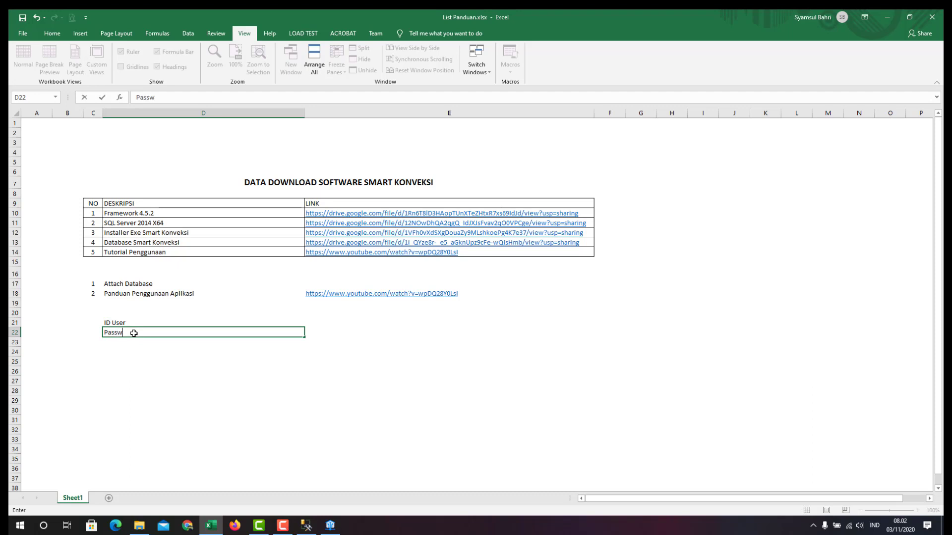
type("por")
key("BackSpace")
key("BackSpace")
type("rd")
key("Return")
key("Return")
key("Return")
key("Return")
key("Return")
key("Return")
key("Return")
key("Return")
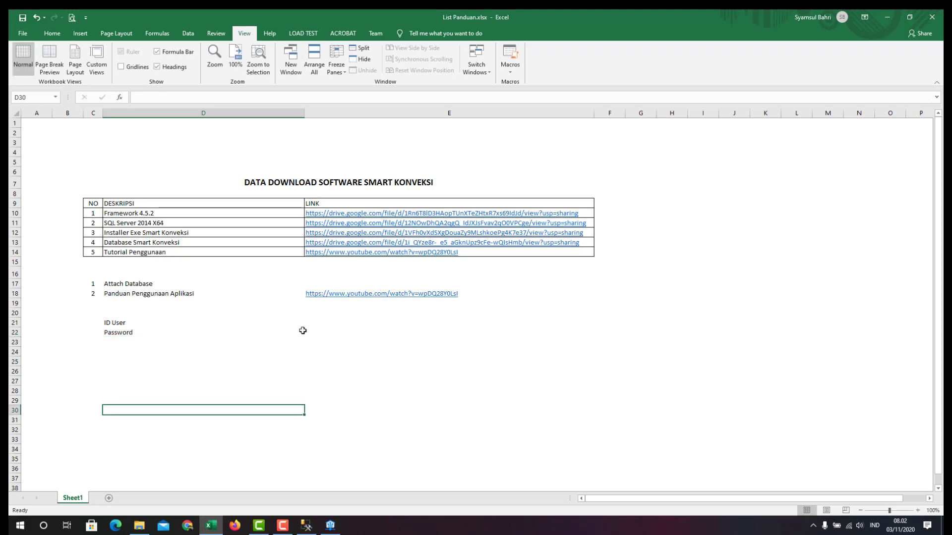
Enter the Admin and Staff user IDs and their passwords in cells E21:E24
left_click(335, 322)
type("Admin")
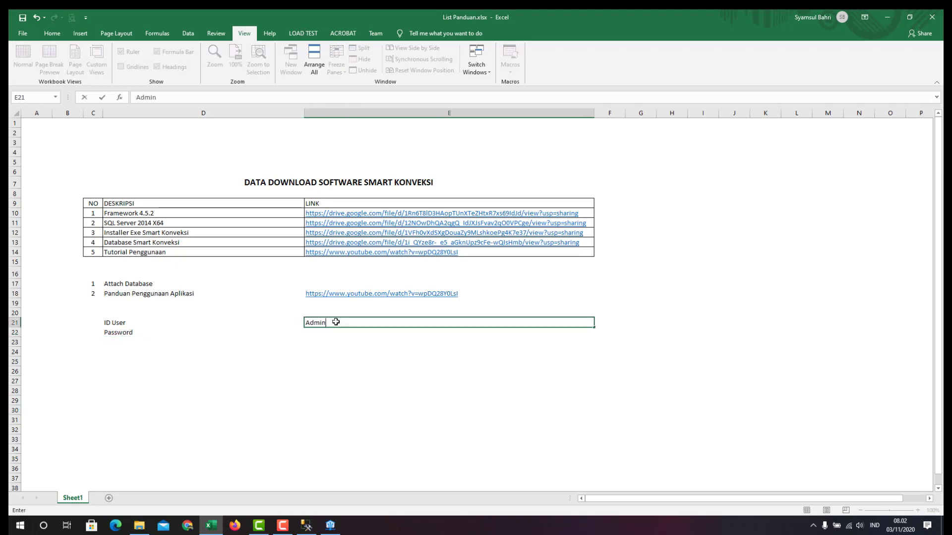
key("Return")
type("Admin")
key("ctrl+Return")
key("Return")
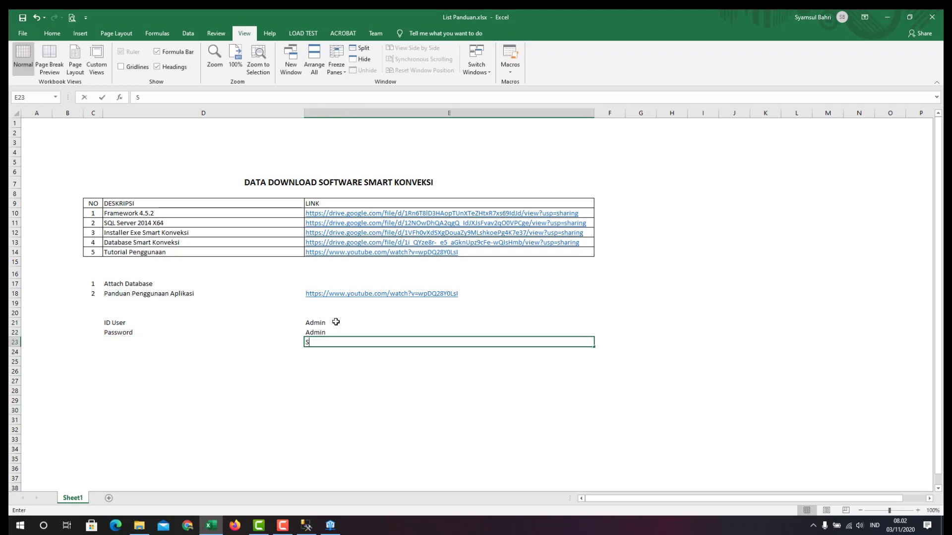
type("Staff")
key("Return")
type("St")
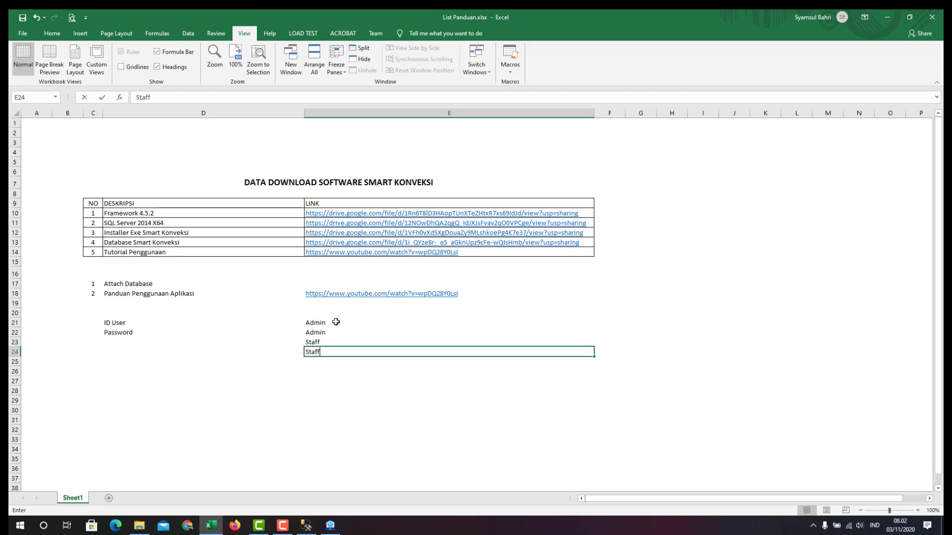
key("Return")
Copy the ID User and Password labels from D21:D22 into D23:D24
key("ctrl+c")
left_click_drag(126, 324, 91, 350)
left_click(121, 345)
key("ctrl+v")
key("ctrl")
key("Escape")
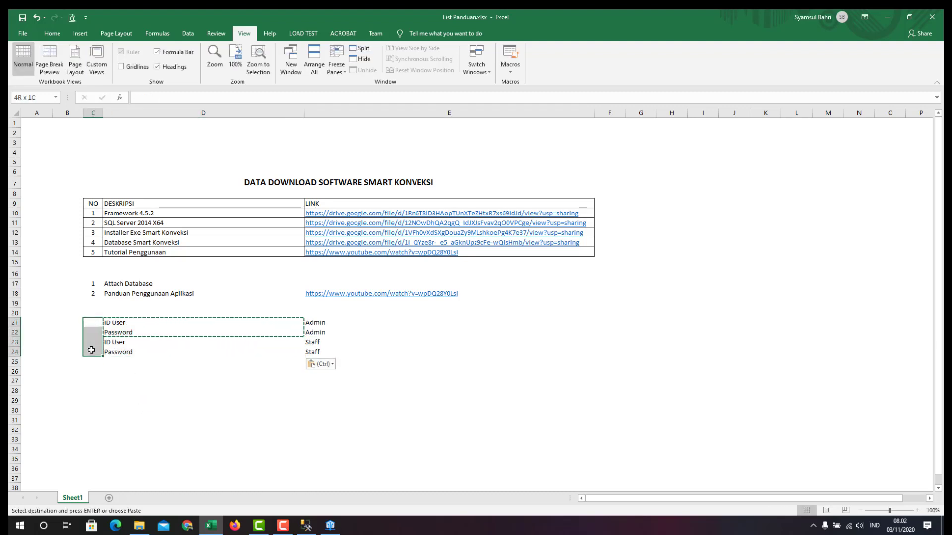
left_click(203, 334)
left_click(233, 400)
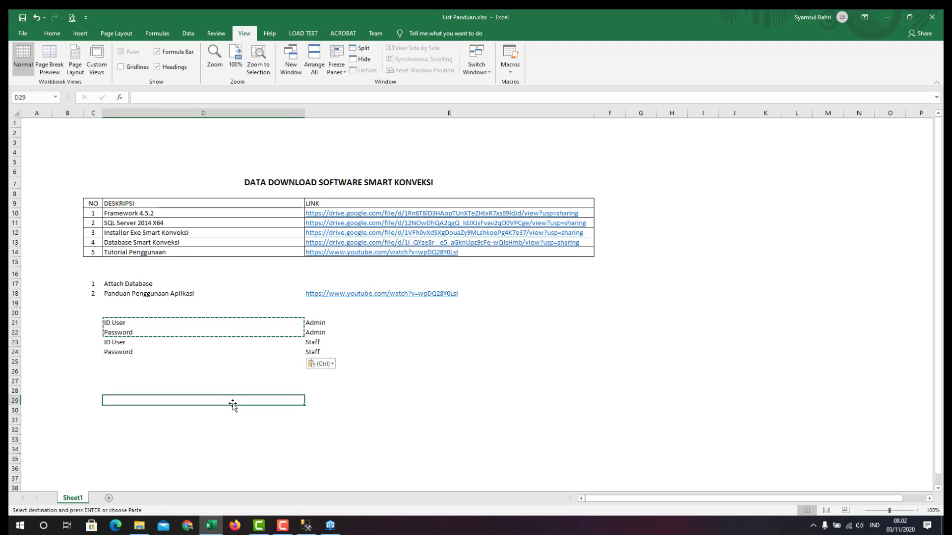
key("Escape")
Check the values in E21 and E22, then minimise Excel
key("Up")
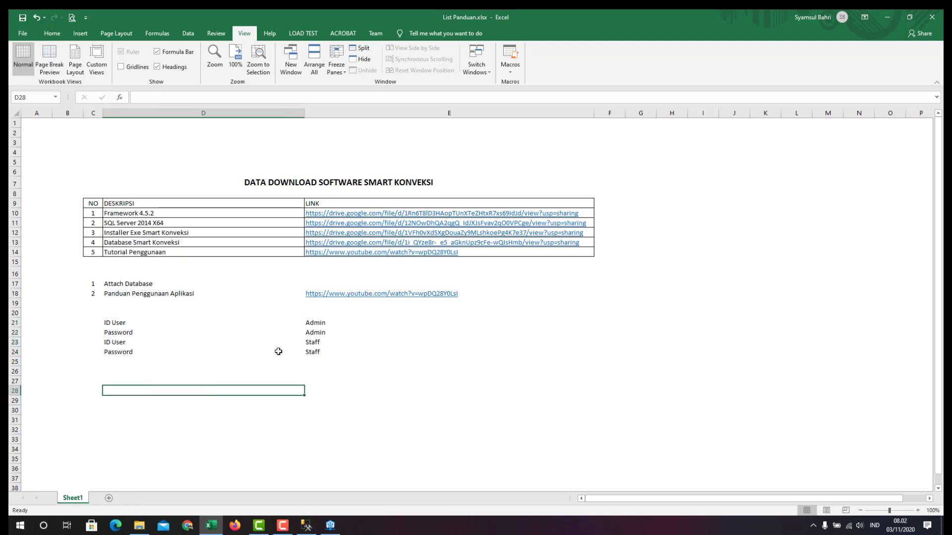
left_click(319, 323)
key("Down")
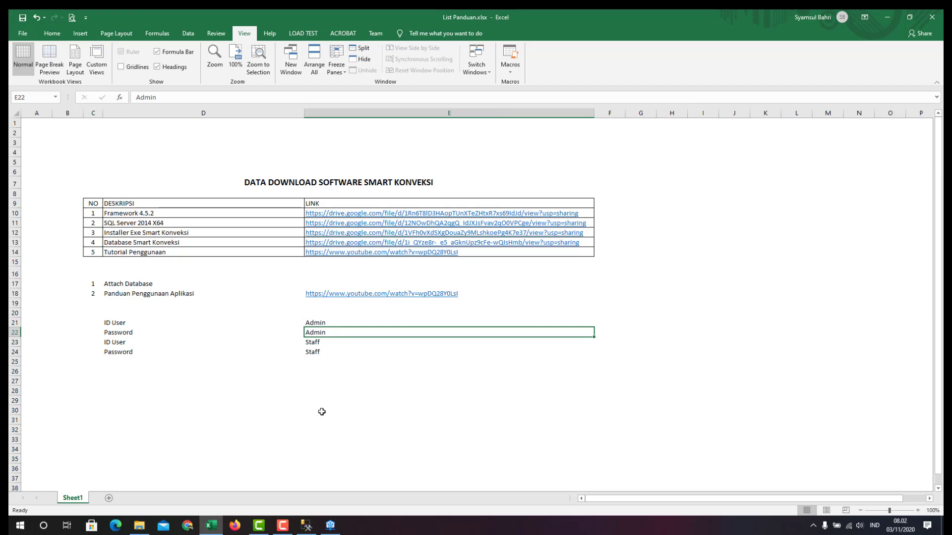
left_click(317, 323)
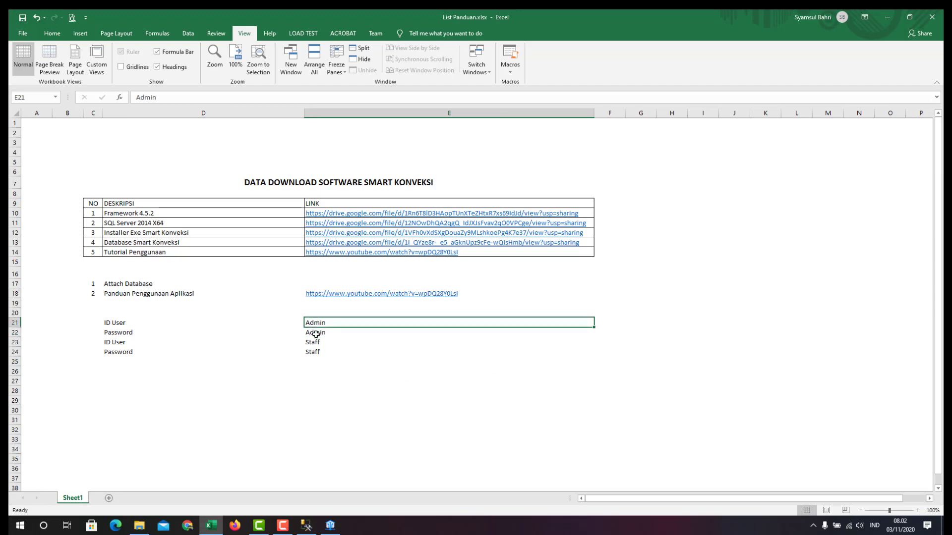
left_click(316, 333)
left_click(892, 19)
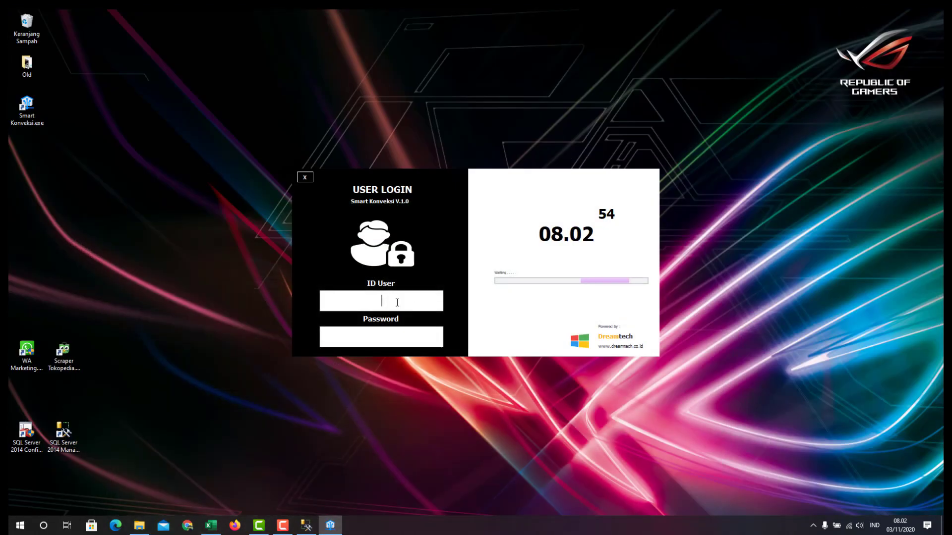
Try logging in as ADMIN with its password and dismiss the 'Login failed' message
type("ADMIN")
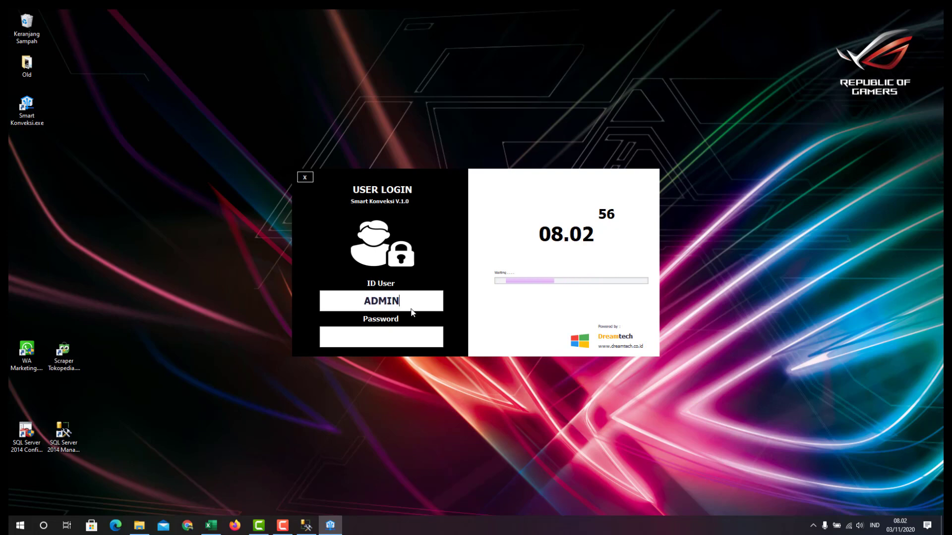
left_click(404, 338)
type("admin")
key("Return")
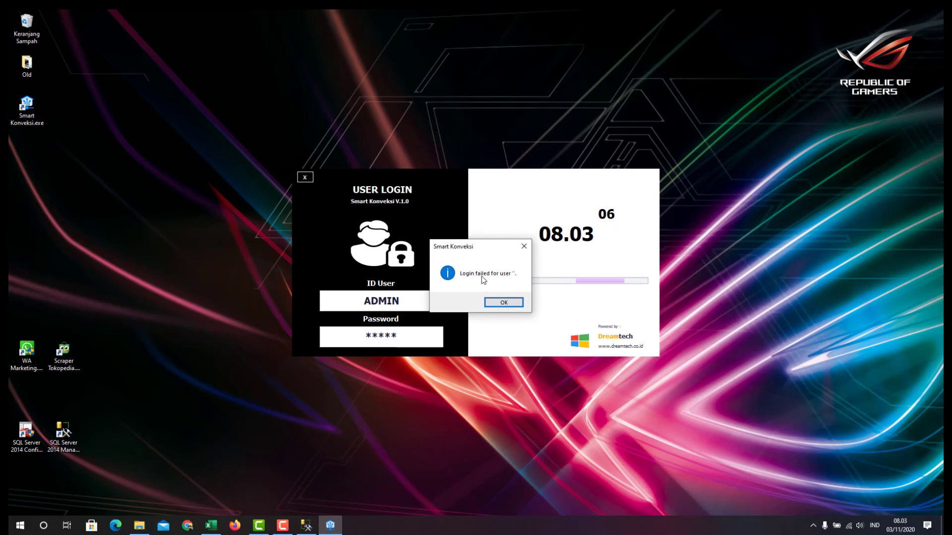
left_click(503, 304)
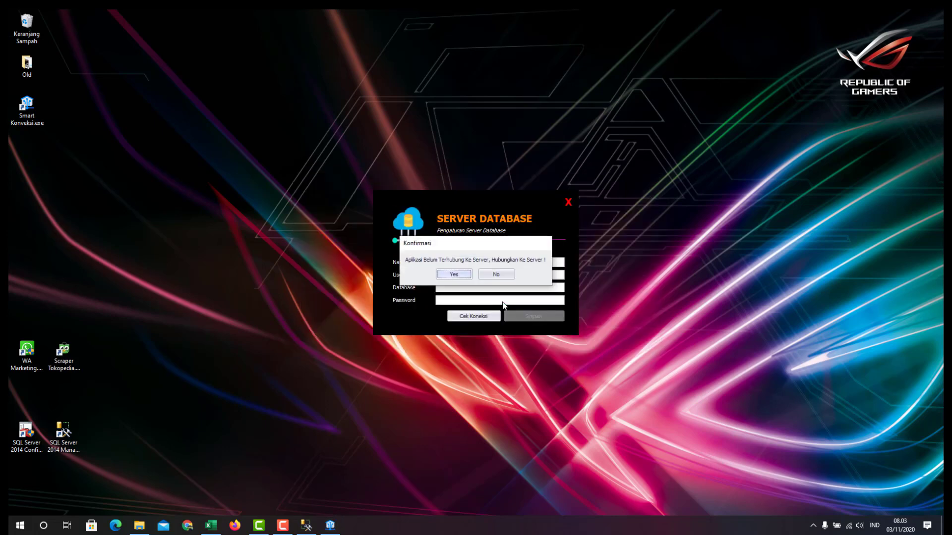
Move the Konfirmasi prompt aside, answer Yes to connect to a server, and bring SSMS forward
left_click_drag(475, 244, 260, 250)
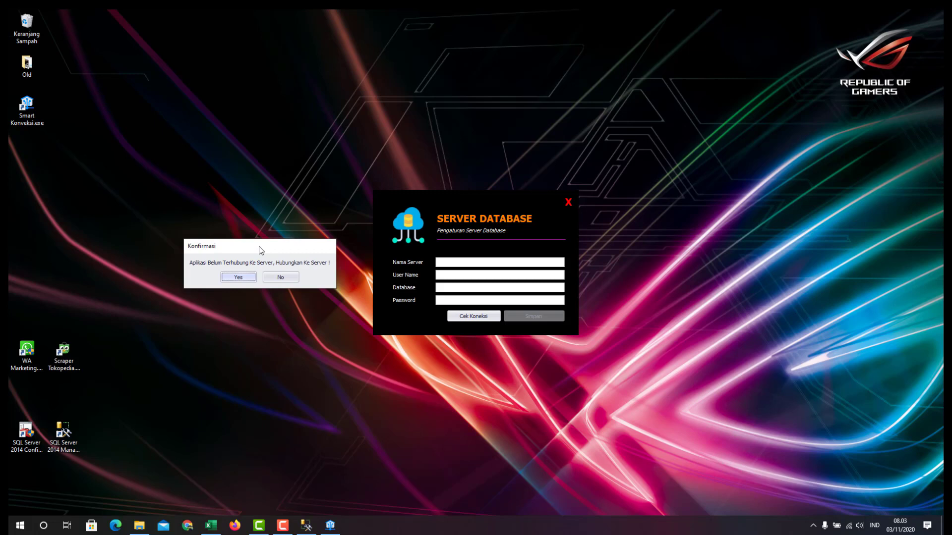
left_click_drag(258, 246, 265, 246)
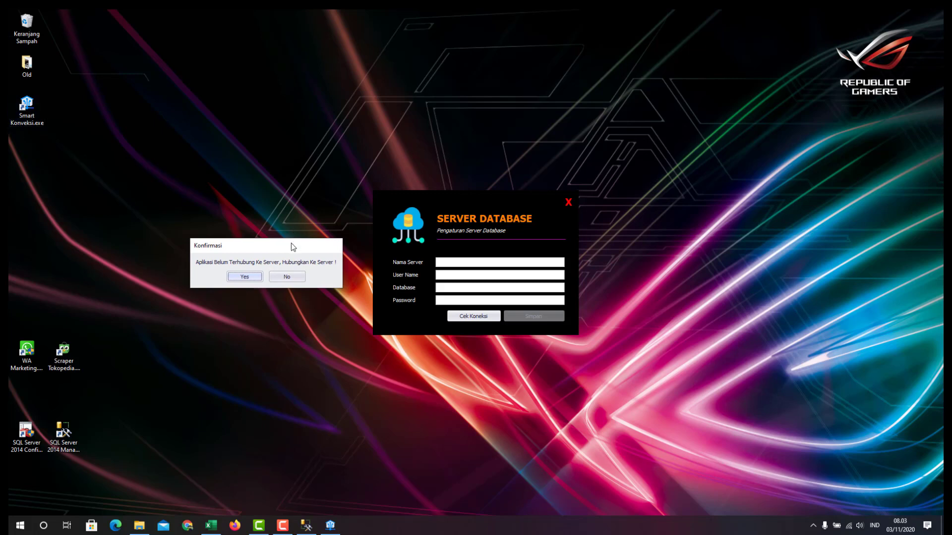
left_click_drag(290, 249, 491, 249)
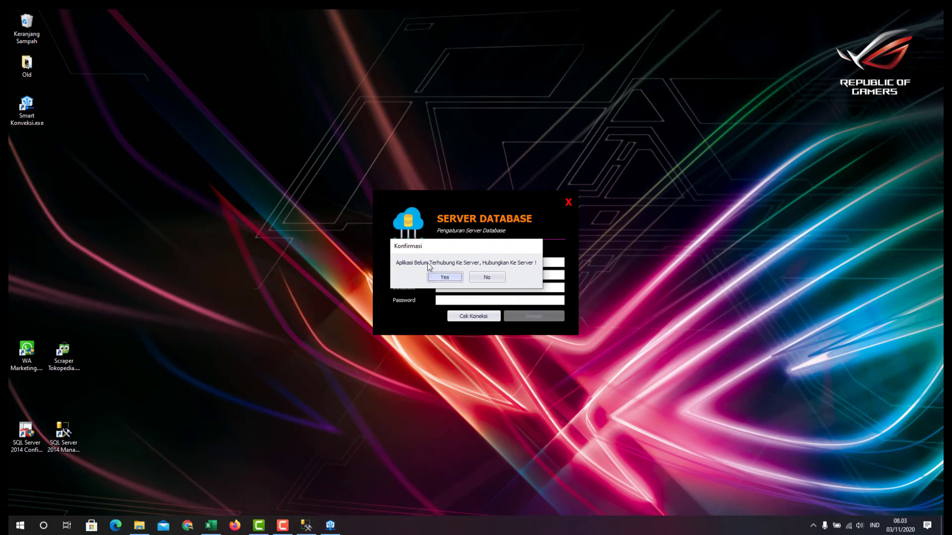
left_click_drag(307, 245, 290, 242)
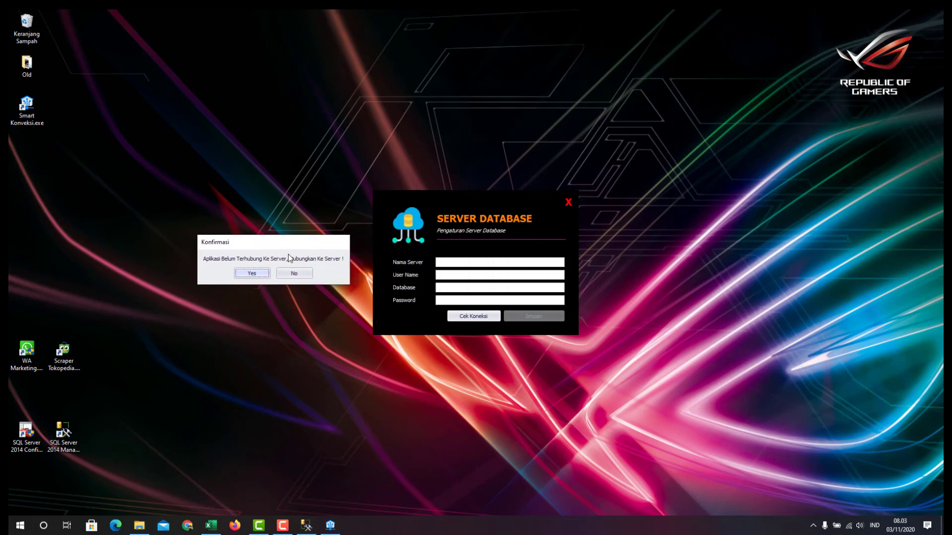
left_click(252, 275)
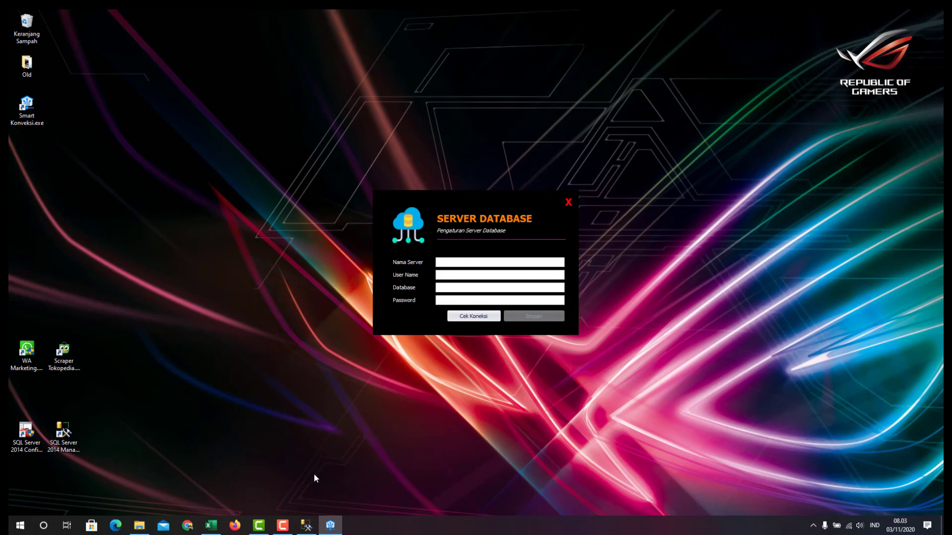
left_click(306, 525)
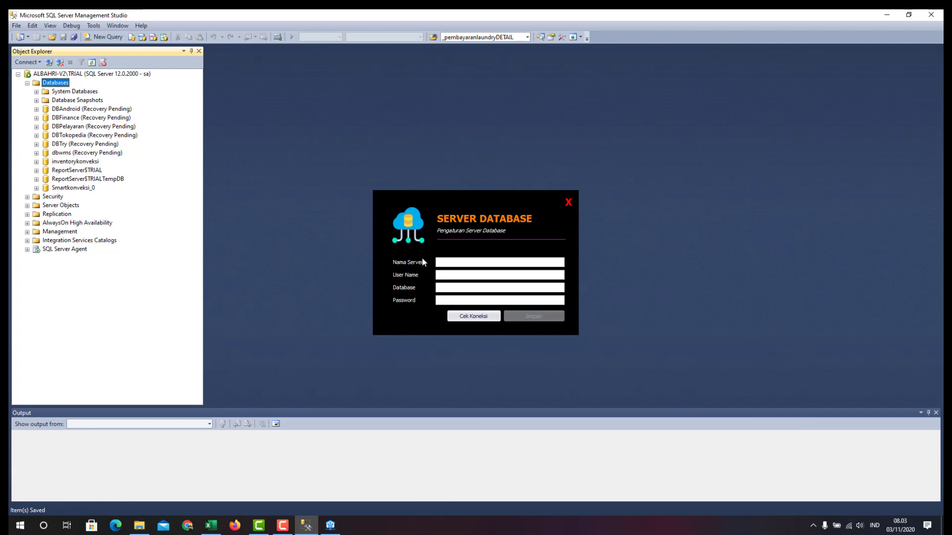
Enter server name ALBAHRI-V2\TRIAL and user name sa in the Server Database form
left_click(449, 262)
type("AL")
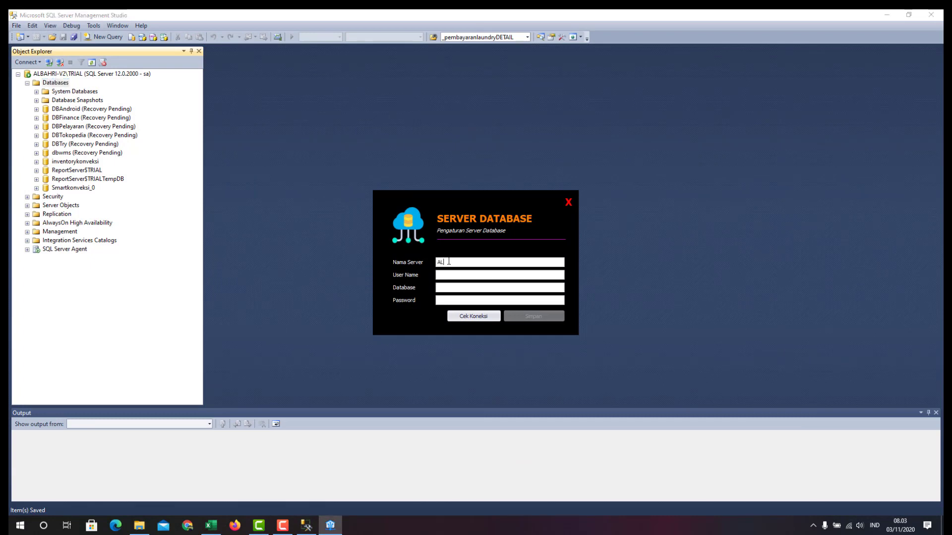
type("BAHRI-V2\\TRIAL")
left_click(448, 275)
type("sa")
Copy the name Smartkonveksi_0 from the SSMS tree into the Database field
left_click(76, 188)
right_click(76, 189)
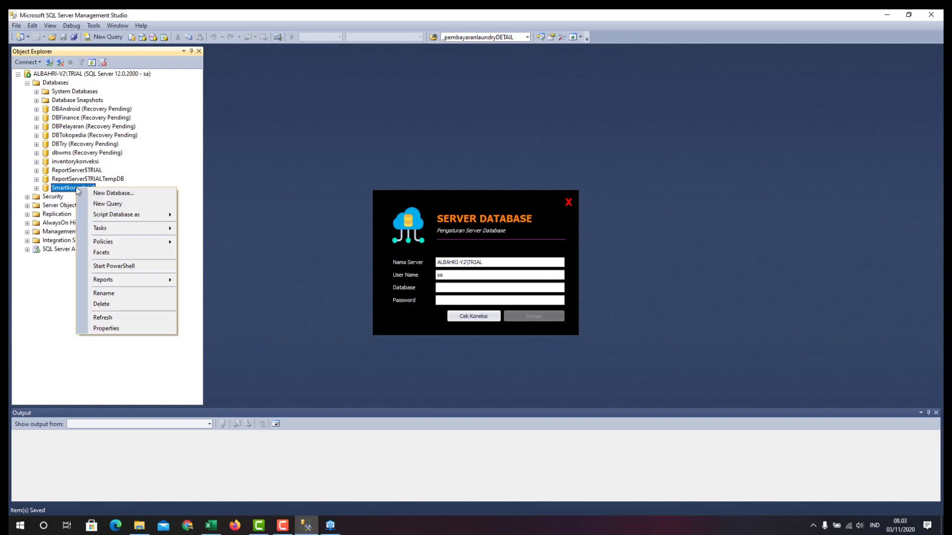
left_click(103, 293)
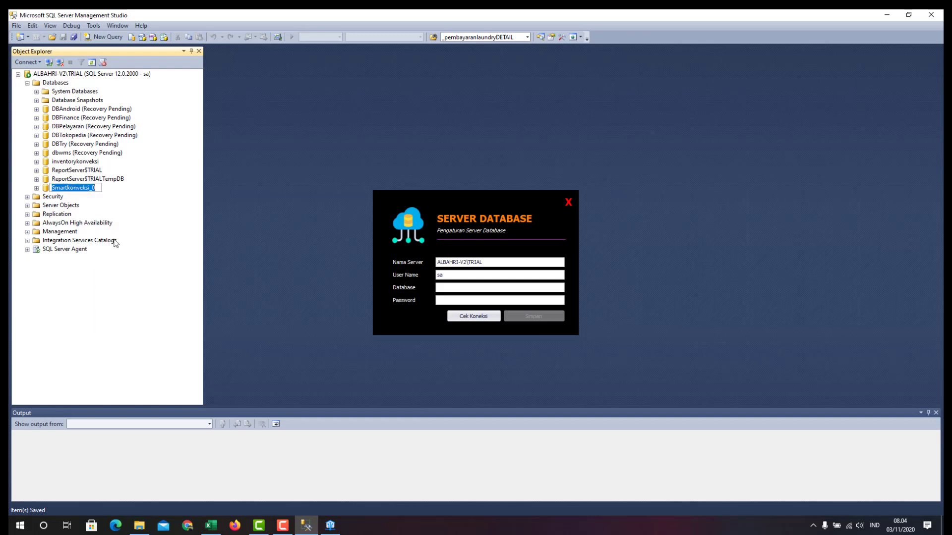
right_click(96, 192)
left_click(115, 218)
left_click(457, 289)
right_click(457, 289)
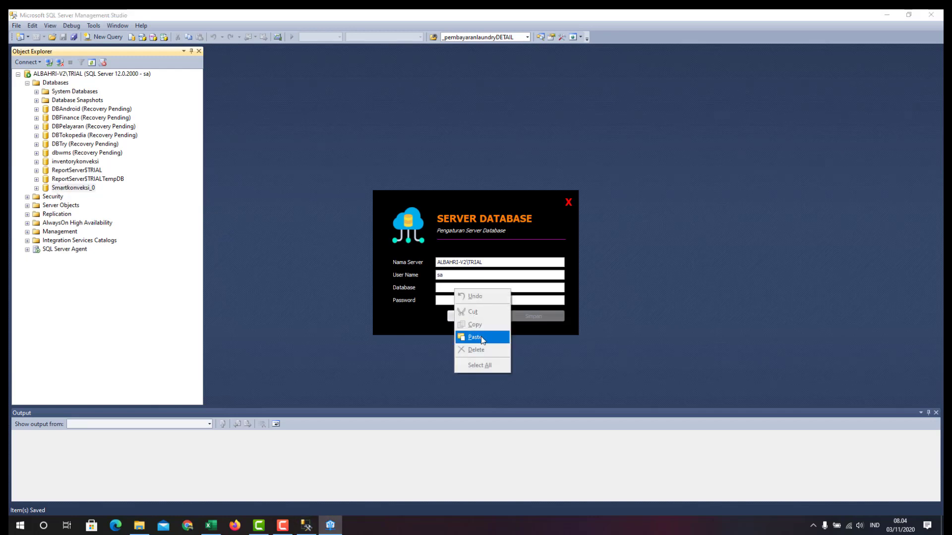
left_click(477, 334)
Enter the sa password, test the connection, save the settings, and close the window
left_click(468, 301)
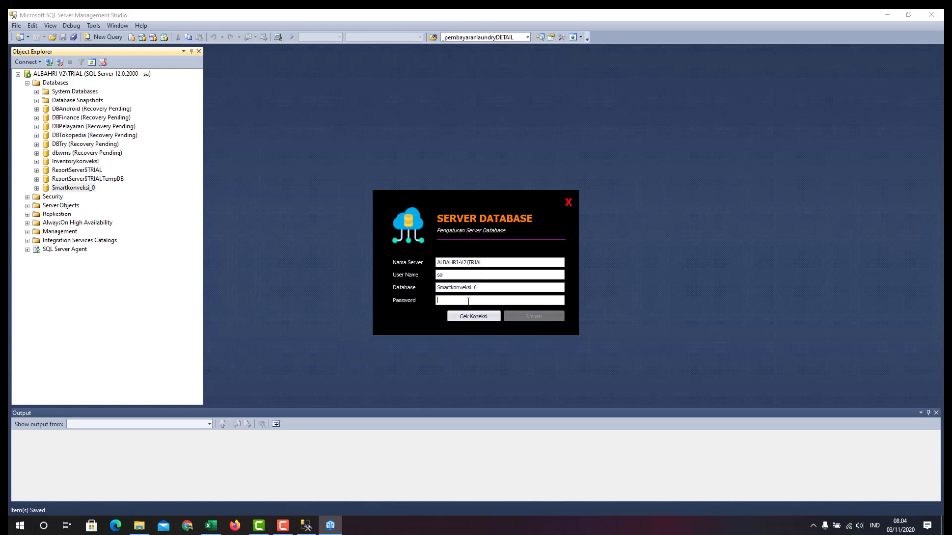
type("****")
left_click(473, 316)
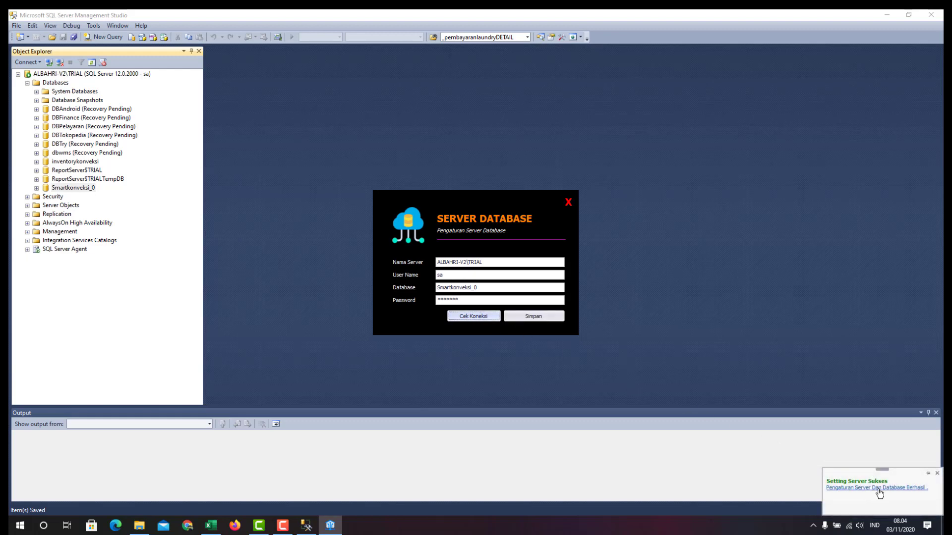
left_click(937, 473)
left_click(502, 300)
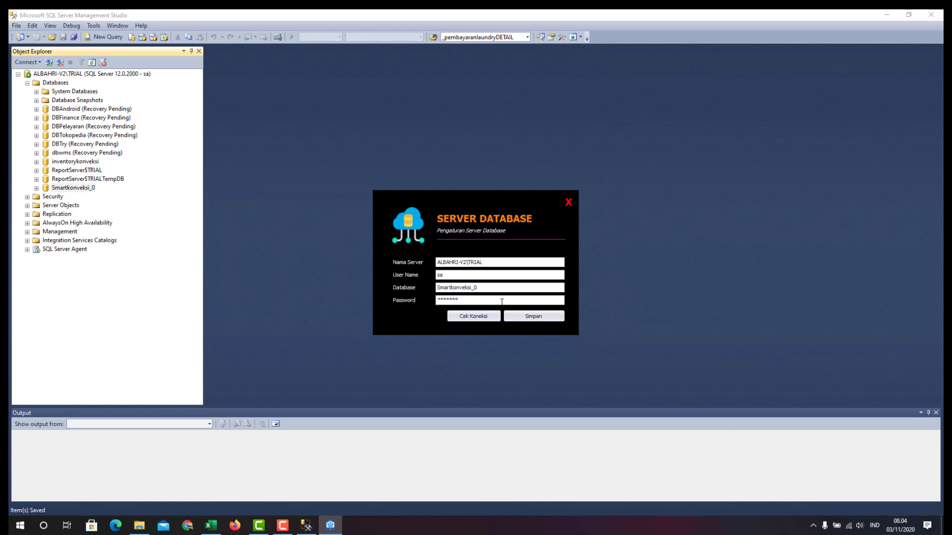
left_click(537, 321)
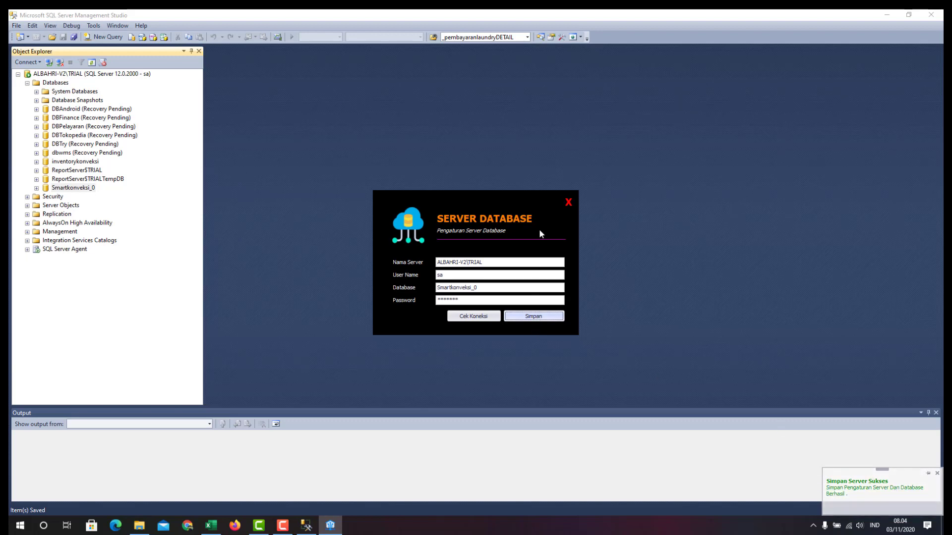
left_click(568, 202)
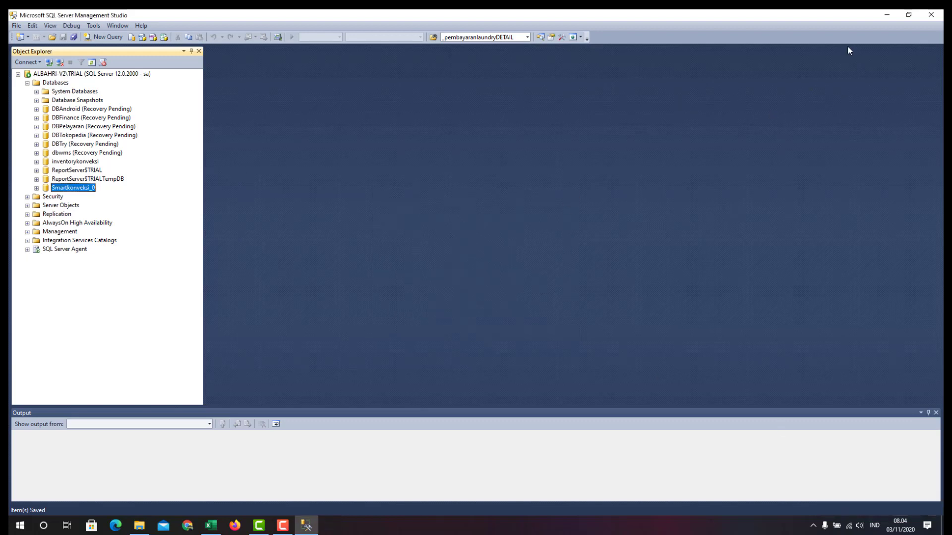
Minimise SSMS and log in to Smart Konveksi as ADMIN with the account password
left_click(885, 16)
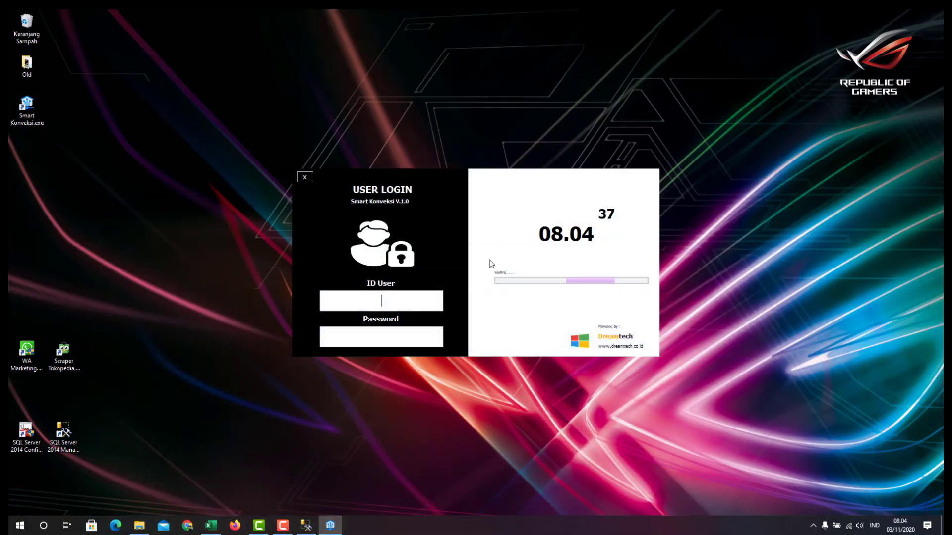
left_click(395, 302)
type("ADMIN")
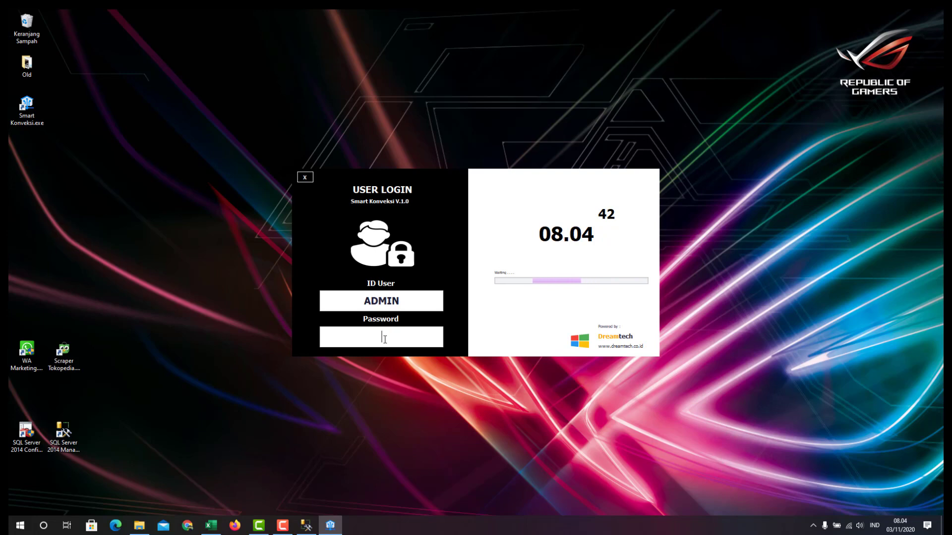
left_click(384, 338)
type("*****")
key("Return")
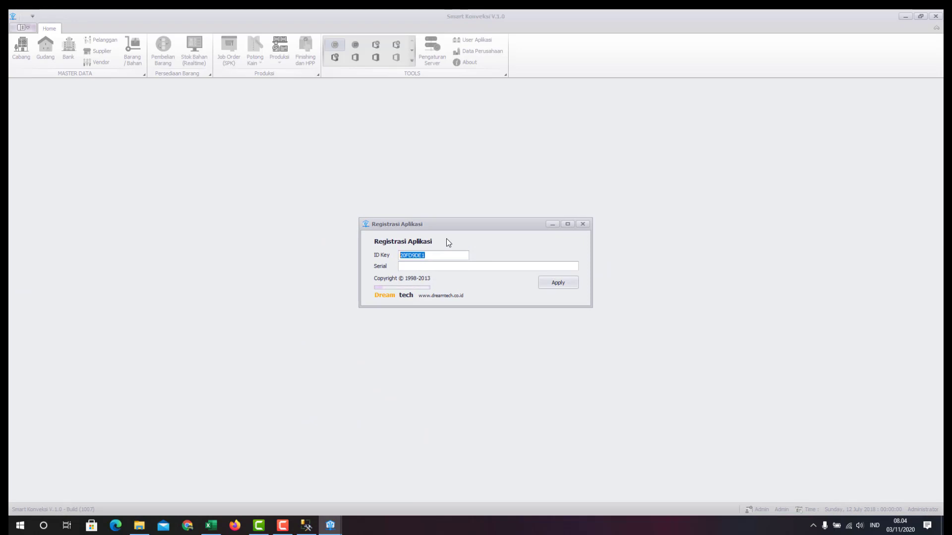
Copy the ID Key value and type 'INPUT HERE' into the Serial field
left_click(418, 262)
left_click(430, 255)
left_click_drag(430, 256, 399, 256)
right_click(420, 256)
left_click(439, 289)
left_click(421, 266)
type("INPUT HERE")
left_click_drag(462, 268, 338, 264)
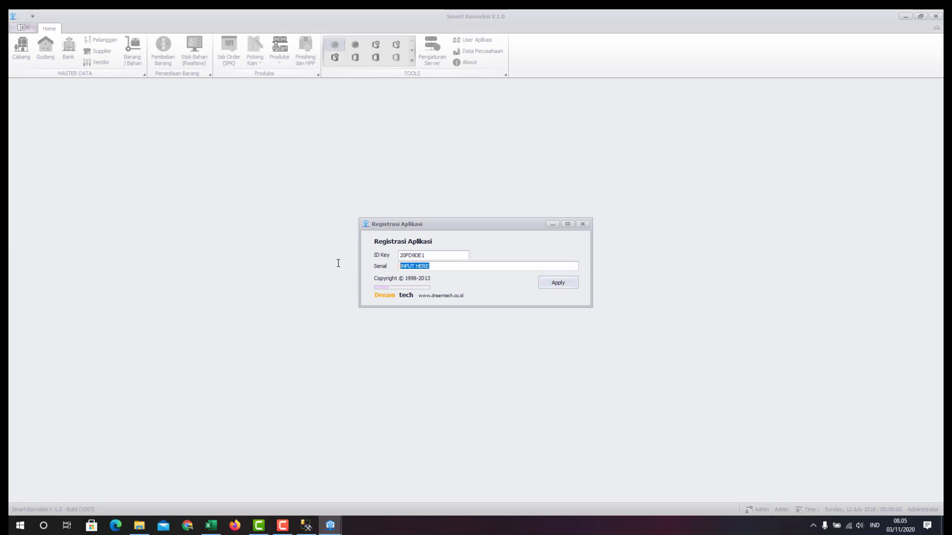
Close the Registrasi Aplikasi dialog and Smart Konveksi, then refresh the desktop
left_click(584, 225)
left_click(936, 17)
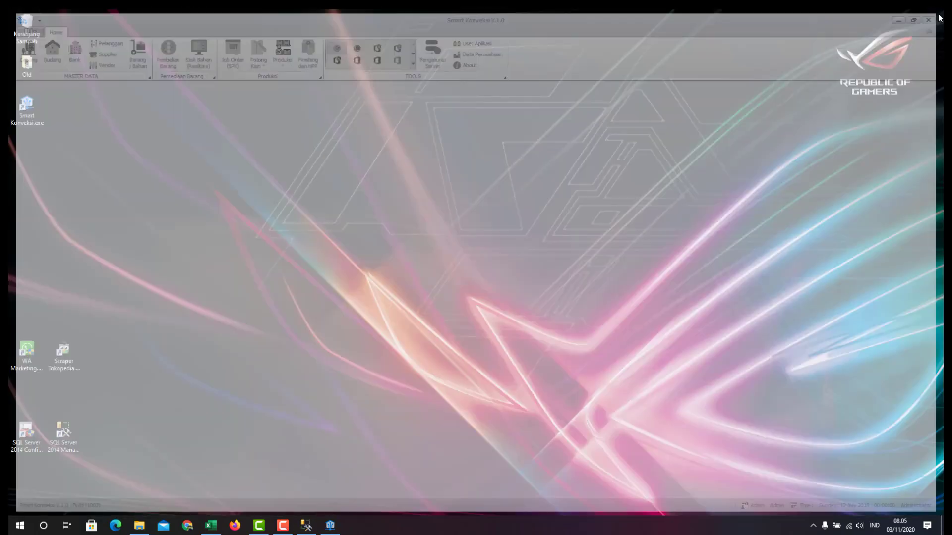
right_click(351, 242)
left_click(363, 271)
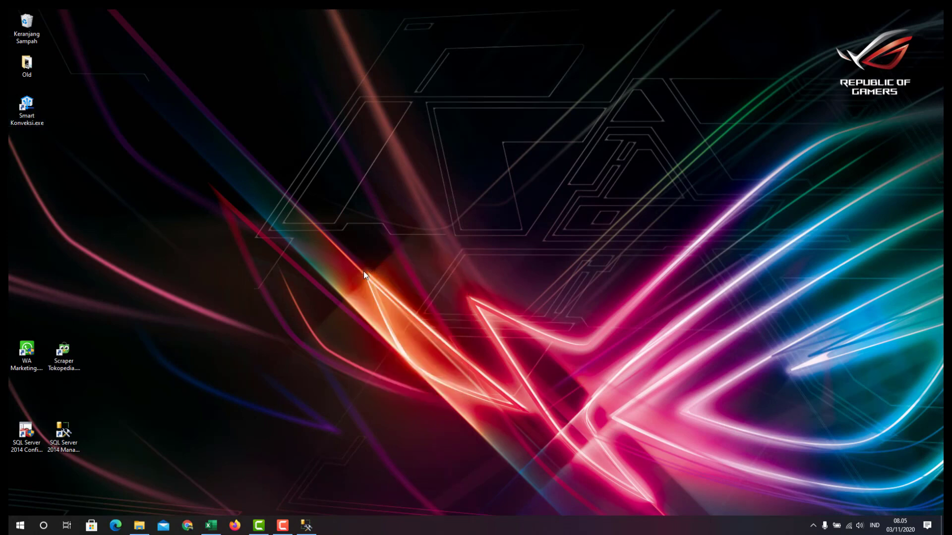
Restore List Panduan.xlsx and review cells D14, D17, E23, E27 and D27
left_click(211, 526)
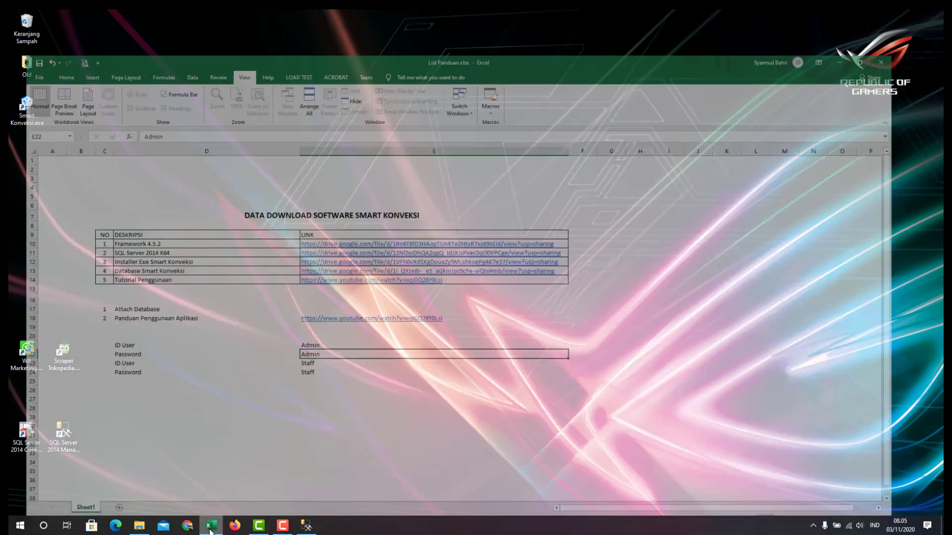
left_click(130, 253)
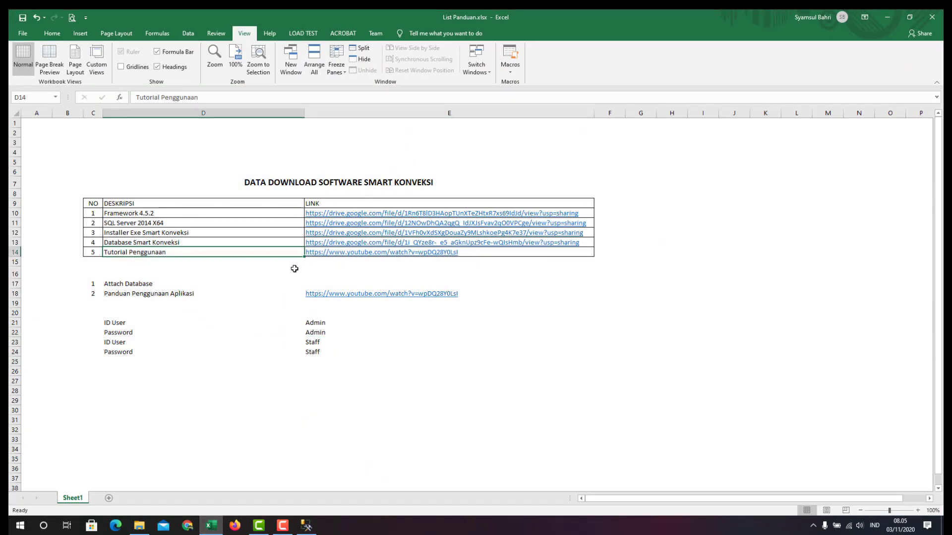
left_click(152, 284)
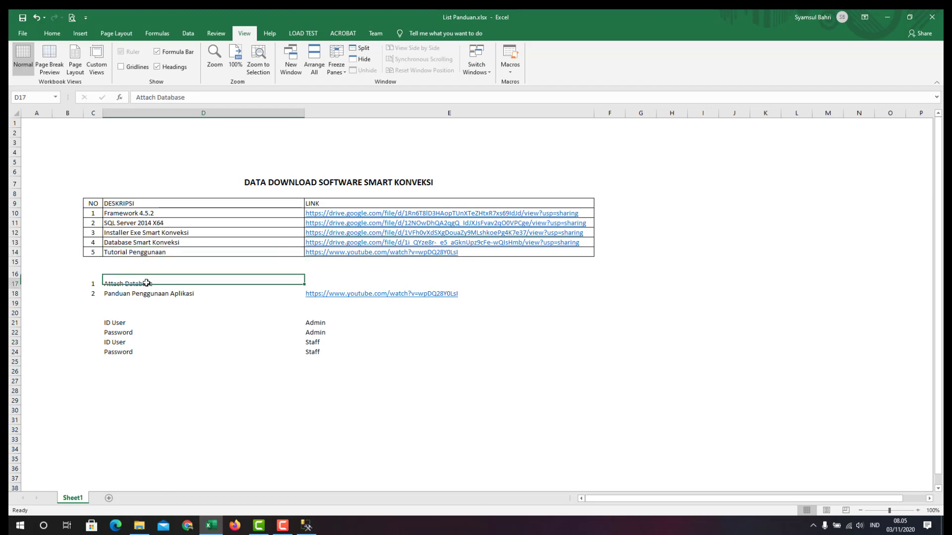
left_click(376, 342)
left_click(357, 381)
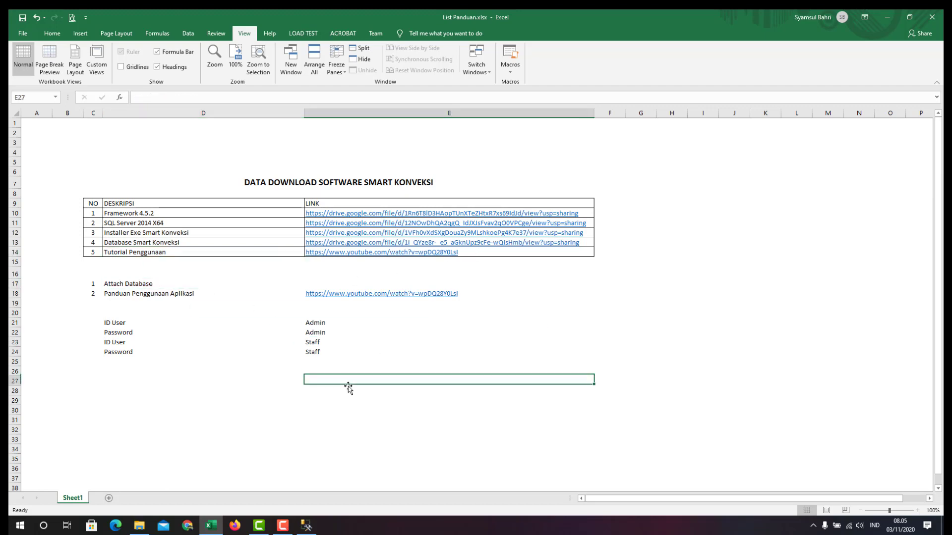
left_click(123, 378)
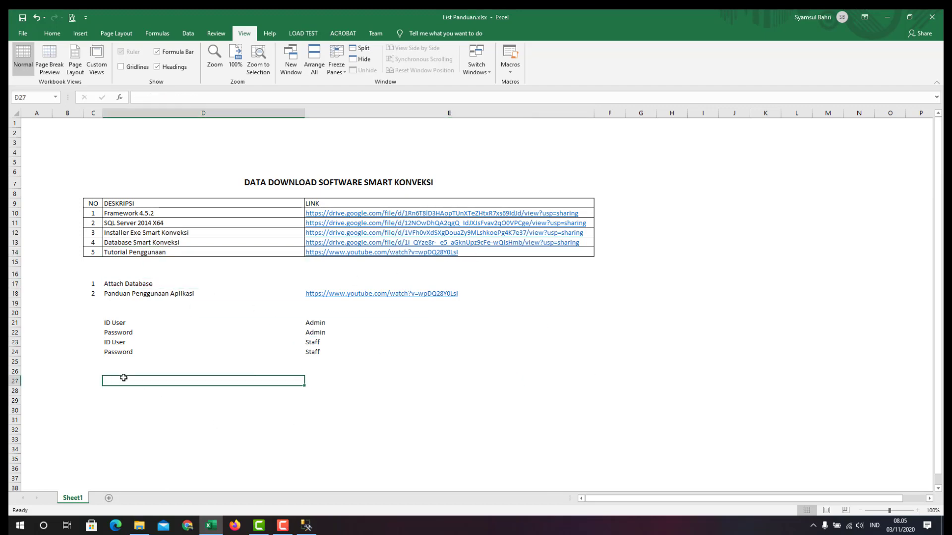